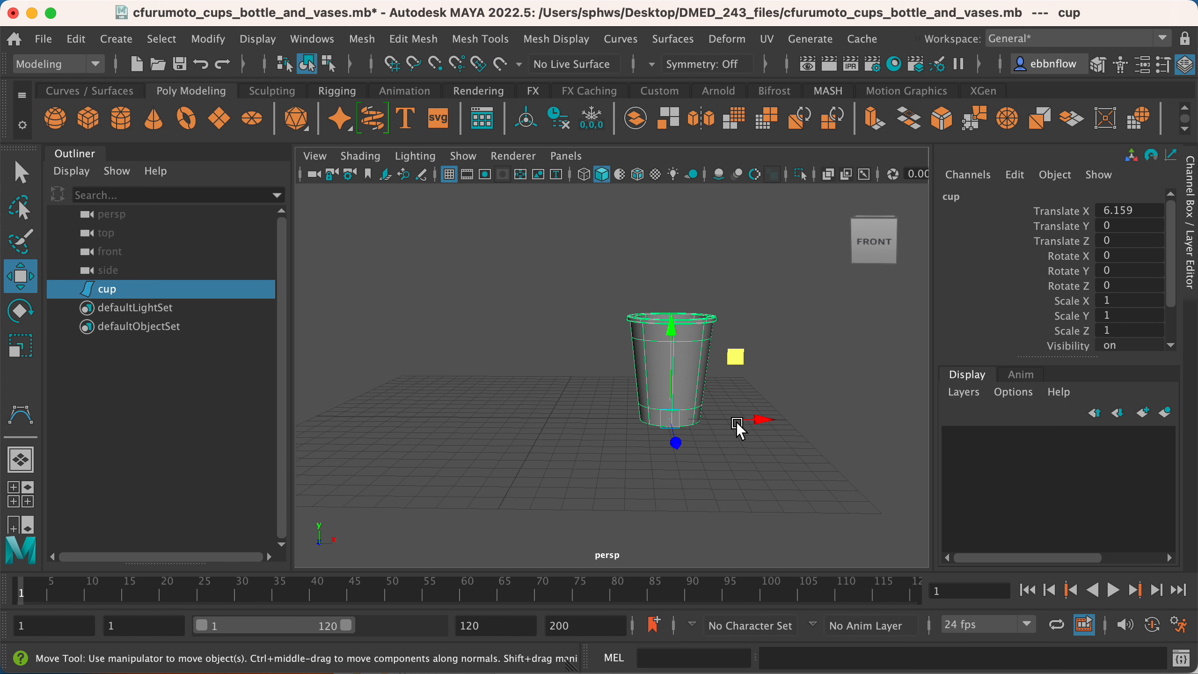
Step: Move the cup aside along X to about 14.56 and switch to the front view
{"action": "left_click_drag", "start_coordinate": [743, 415], "coordinate": [934, 420]}
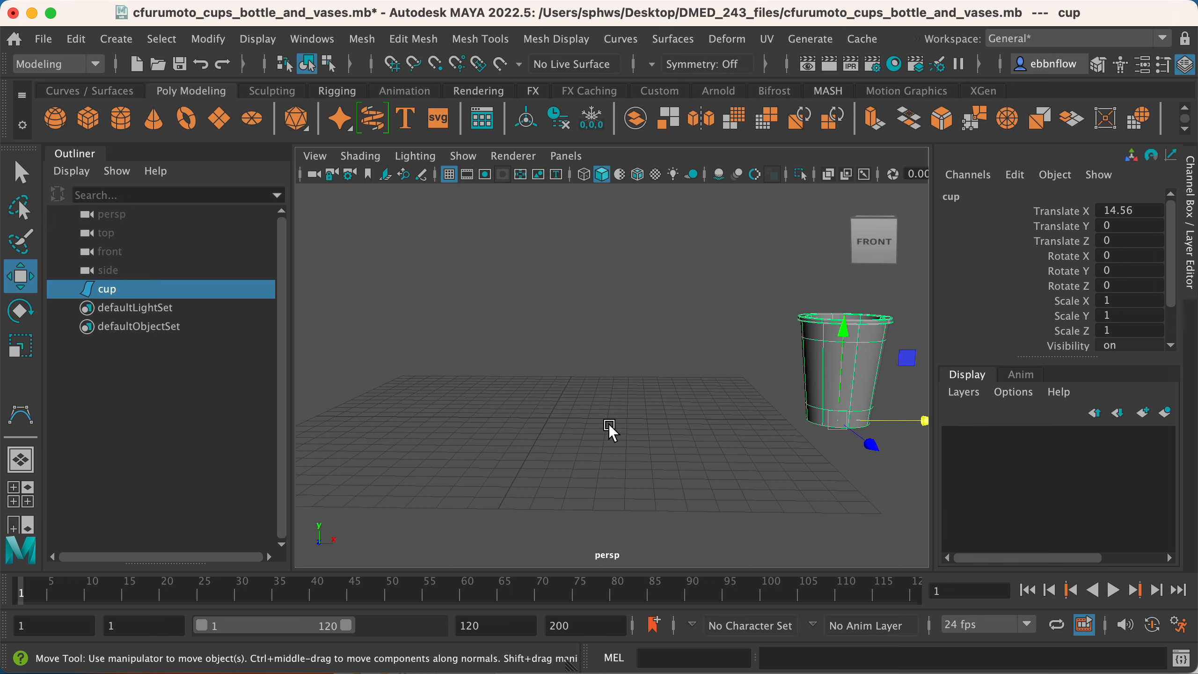
{"action": "key", "text": "space"}
{"action": "key", "text": "space"}
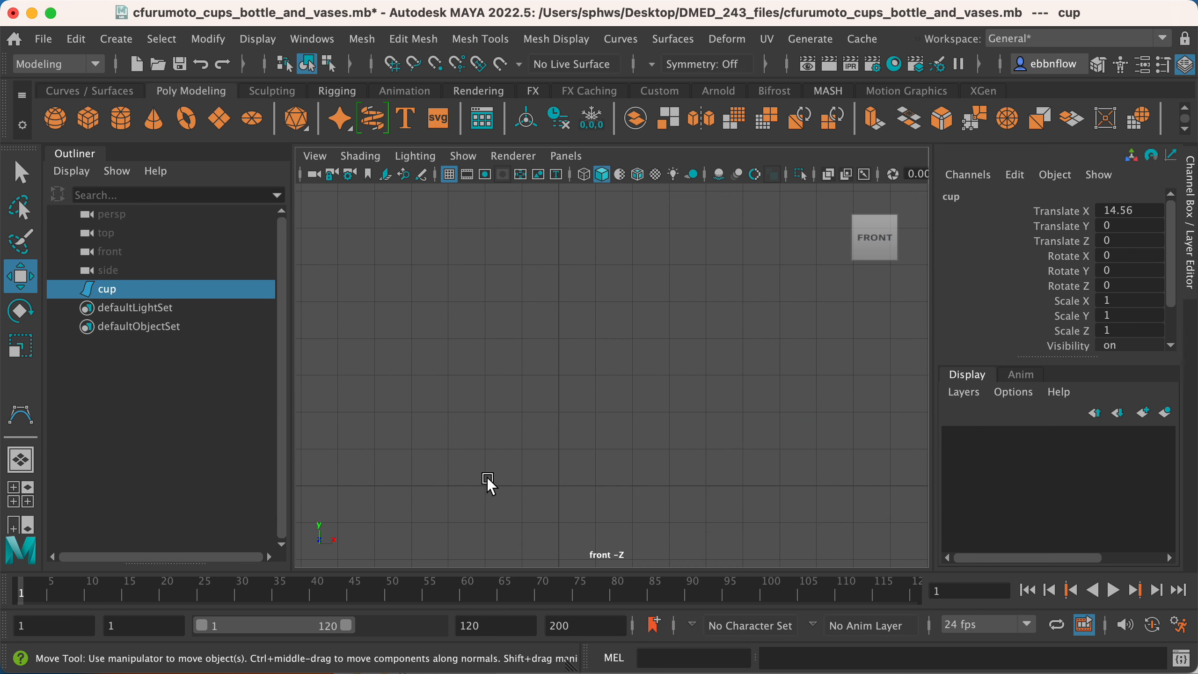
{"action": "middle_click_drag", "start_coordinate": [514, 462], "coordinate": [571, 463], "text": "alt"}
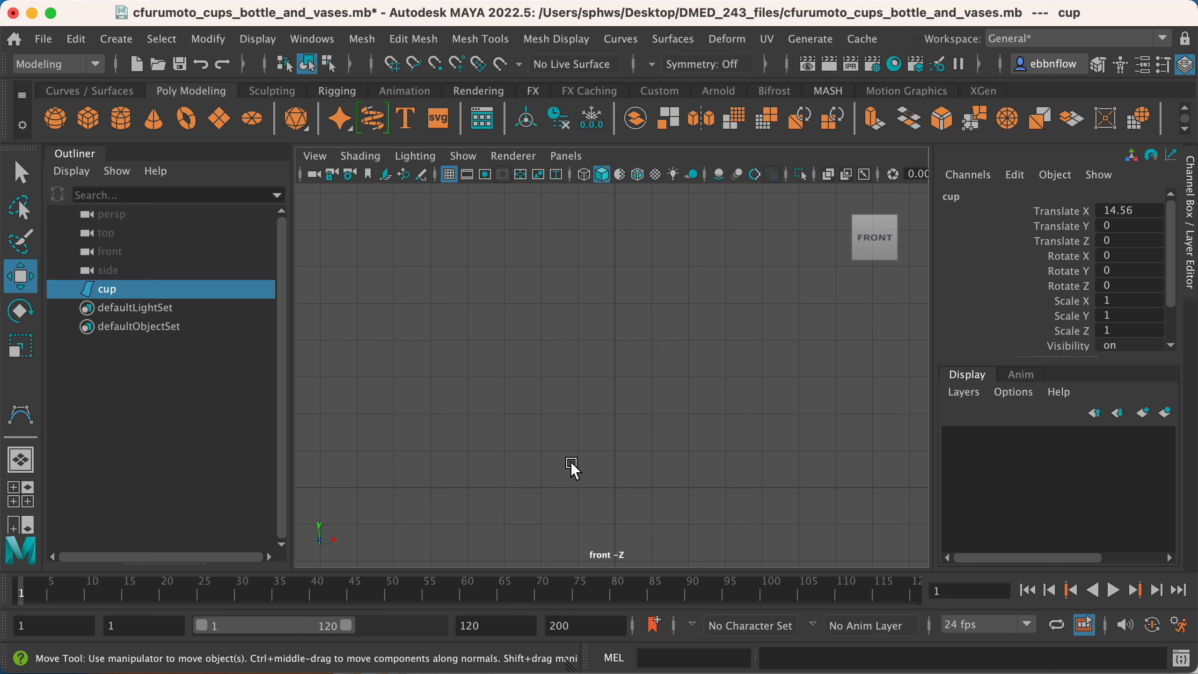
Step: Check the goblet reference picture and import water_goblet_guide.jpg from the Desktop as an image plane in the front view
{"action": "left_click", "coordinate": [1197, 177]}
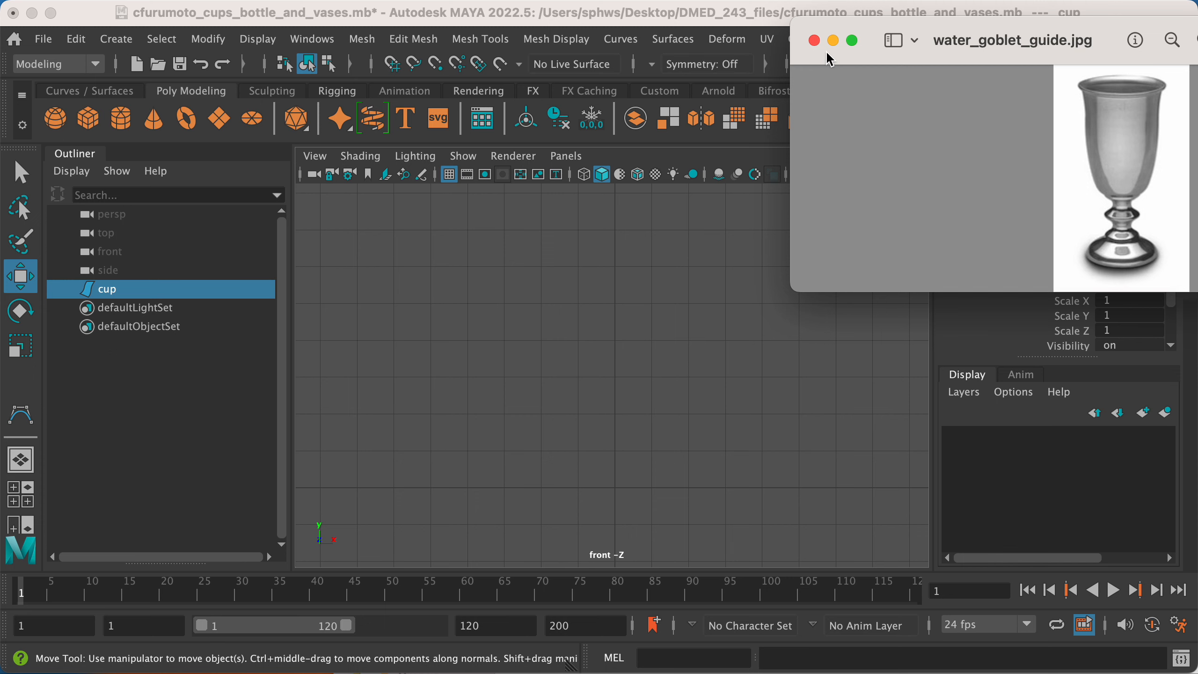
{"action": "left_click", "coordinate": [768, 21]}
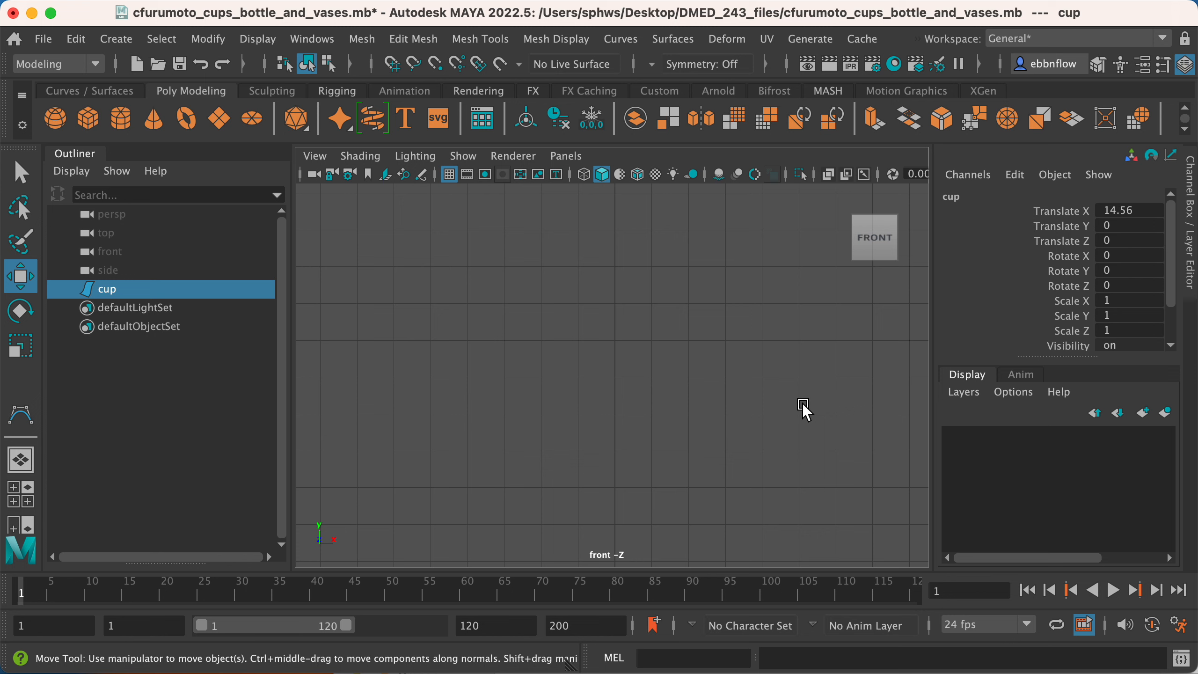
{"action": "left_click", "coordinate": [328, 160]}
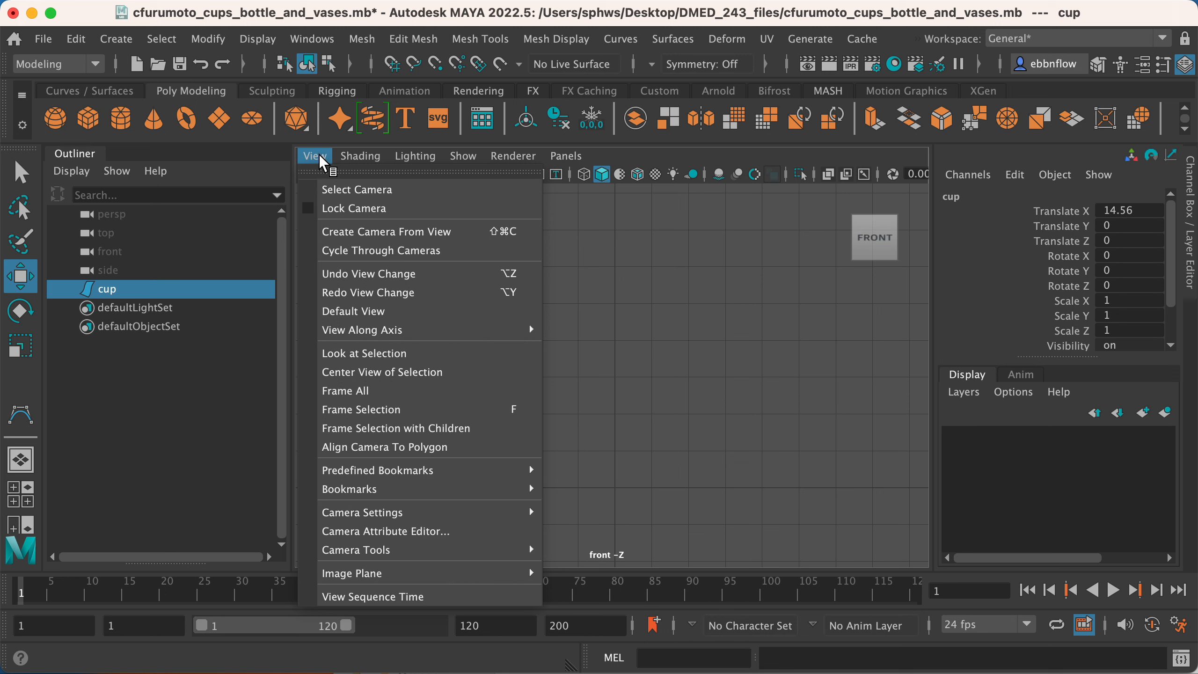
{"action": "left_click", "coordinate": [593, 397]}
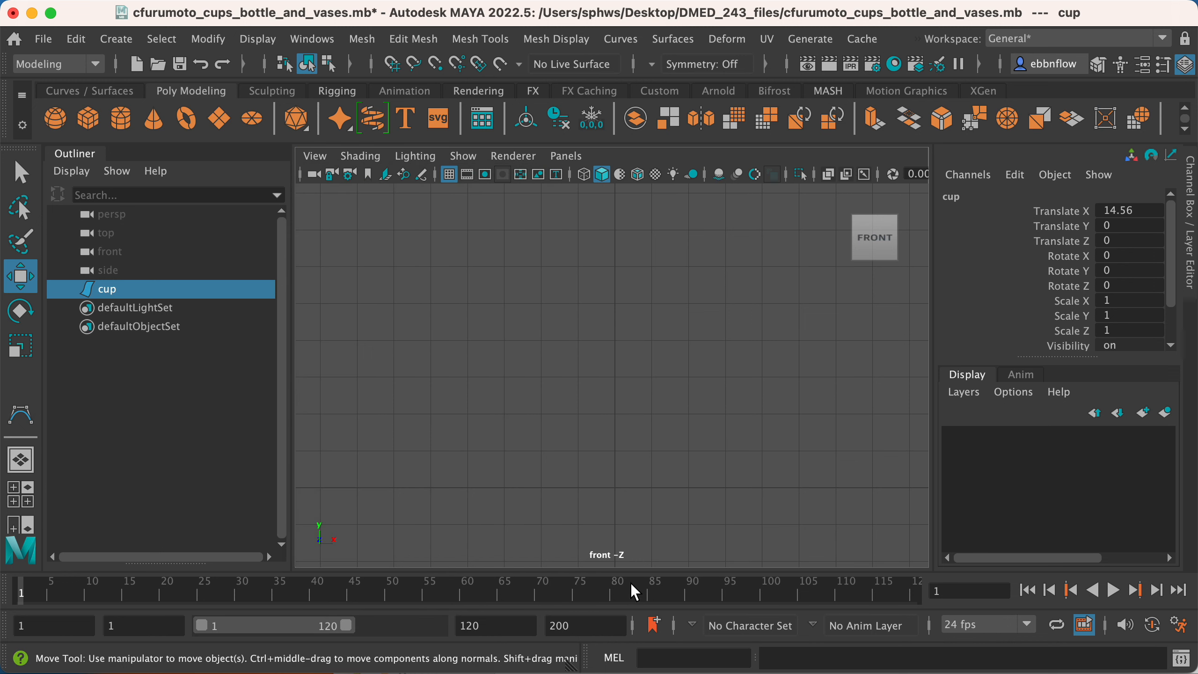
{"action": "left_click", "coordinate": [313, 156]}
{"action": "mouse_move", "coordinate": [394, 577]}
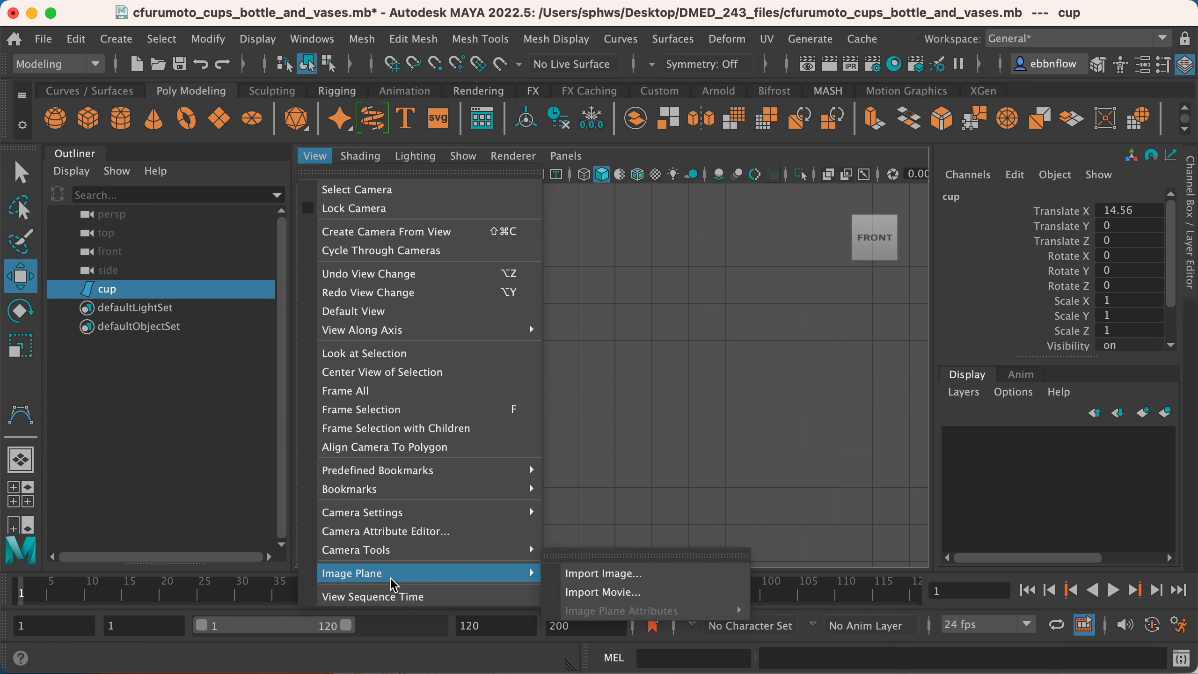
{"action": "left_click", "coordinate": [699, 578]}
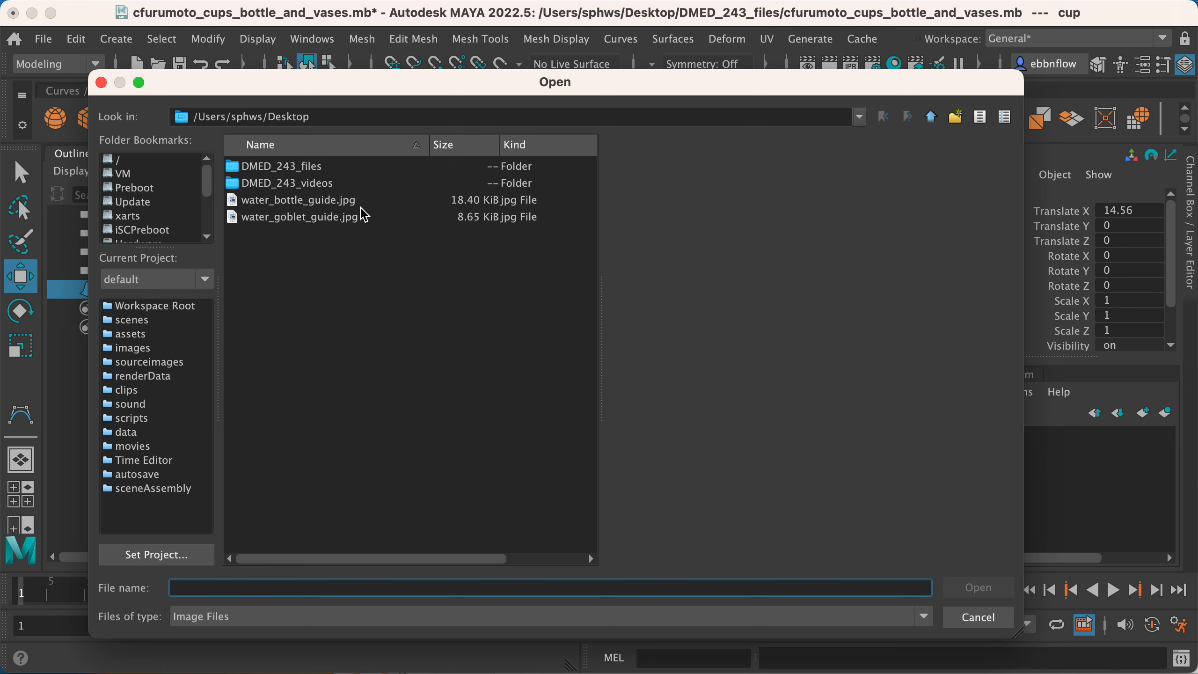
{"action": "left_click", "coordinate": [337, 221]}
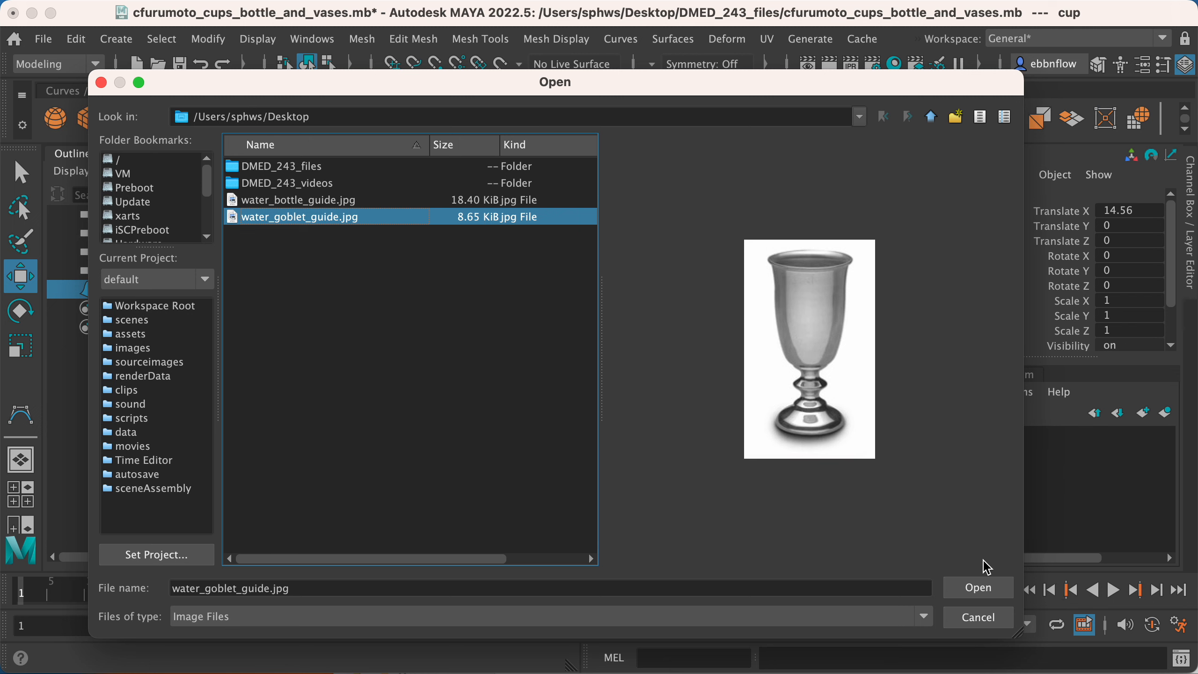
{"action": "left_click", "coordinate": [978, 588]}
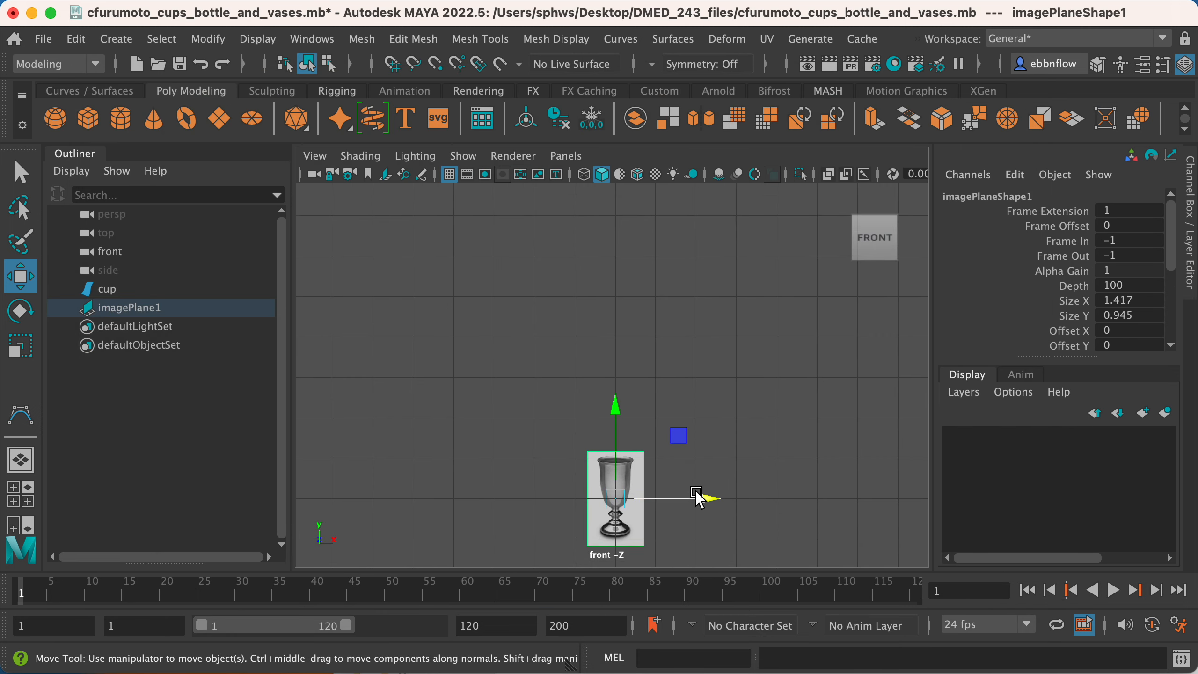
Step: Rename the imported image plane to goblet_guide_image
{"action": "left_click_drag", "start_coordinate": [702, 495], "coordinate": [727, 383]}
{"action": "scroll", "coordinate": [714, 395], "scroll_direction": "up", "scroll_amount": 5}
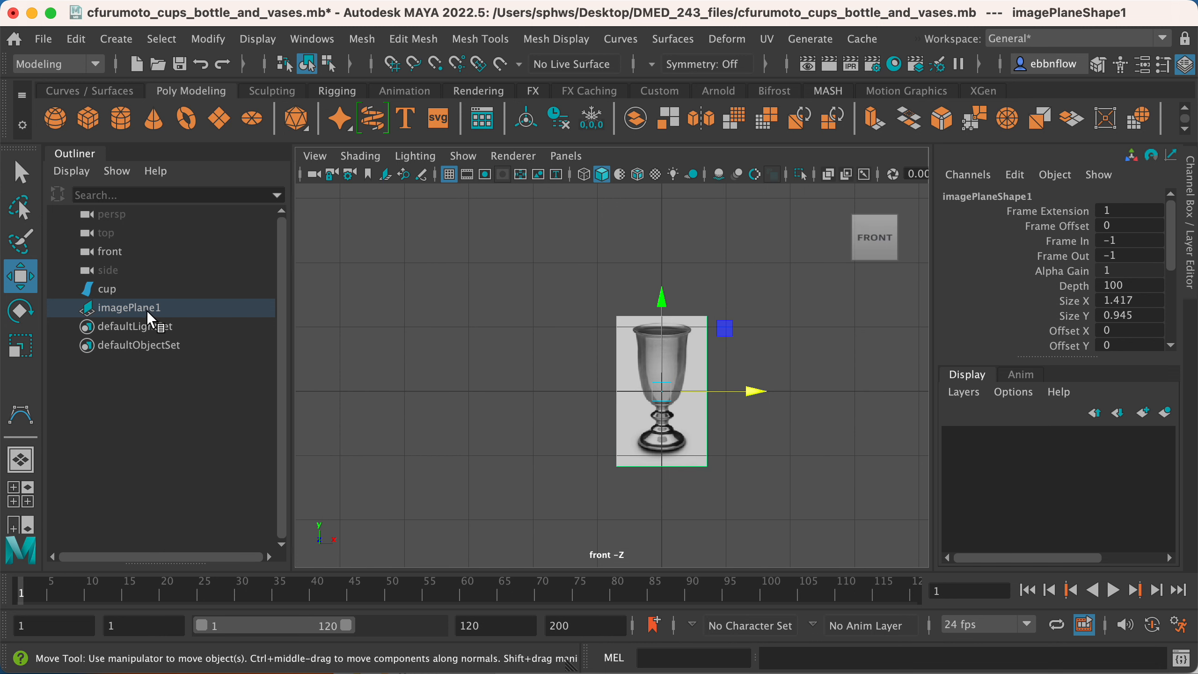
{"action": "double_click", "coordinate": [124, 307]}
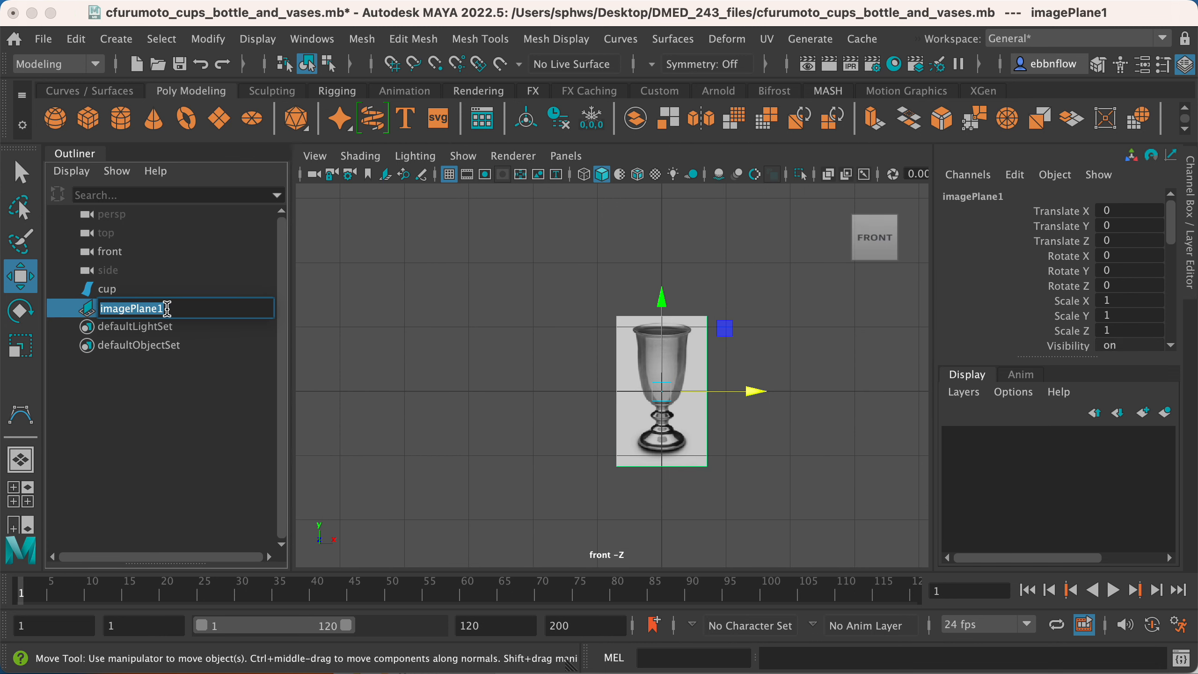
{"action": "left_click", "coordinate": [167, 271]}
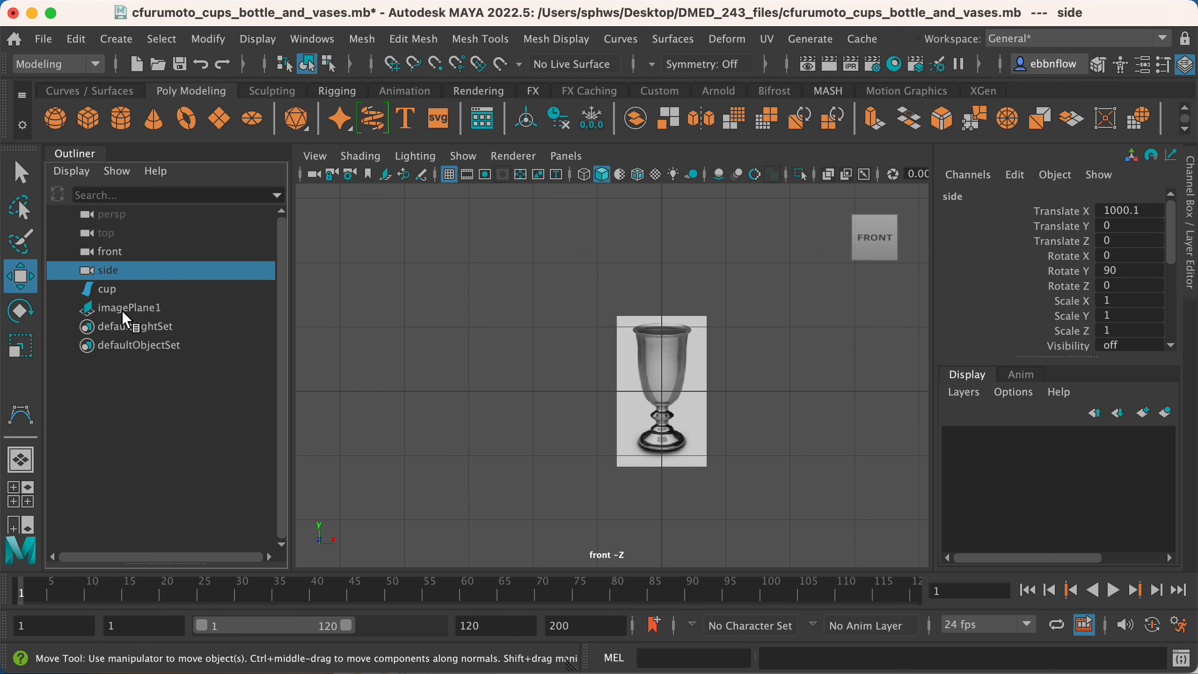
{"action": "left_click", "coordinate": [124, 310]}
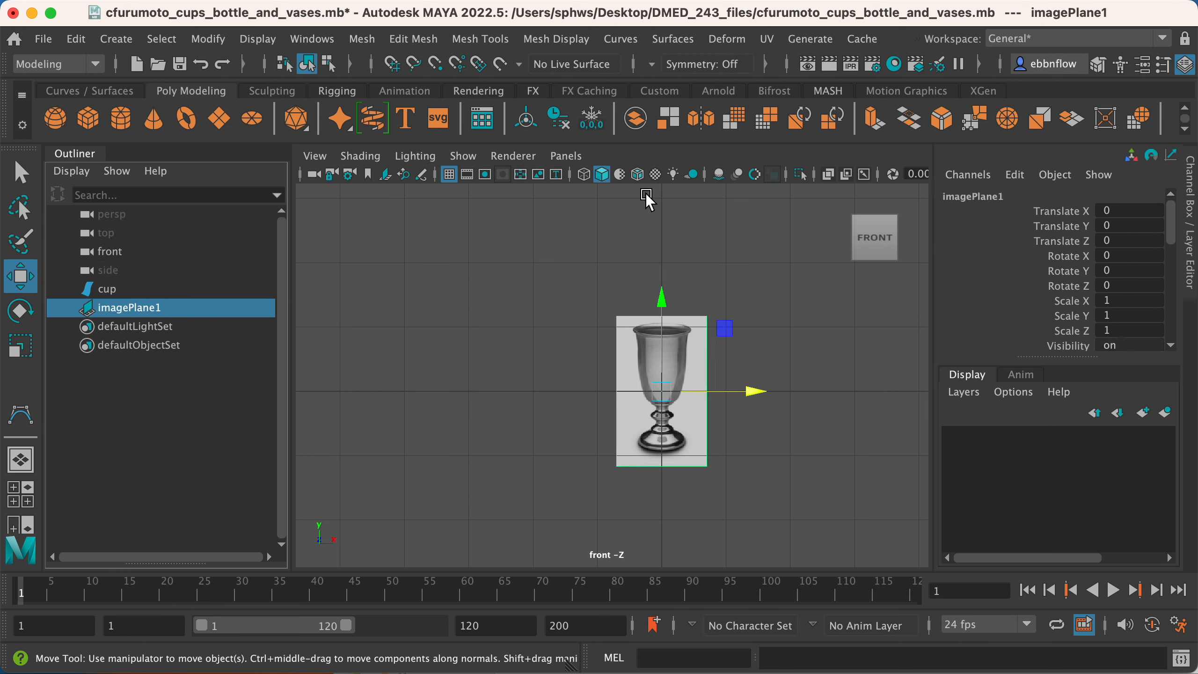
{"action": "double_click", "coordinate": [980, 195]}
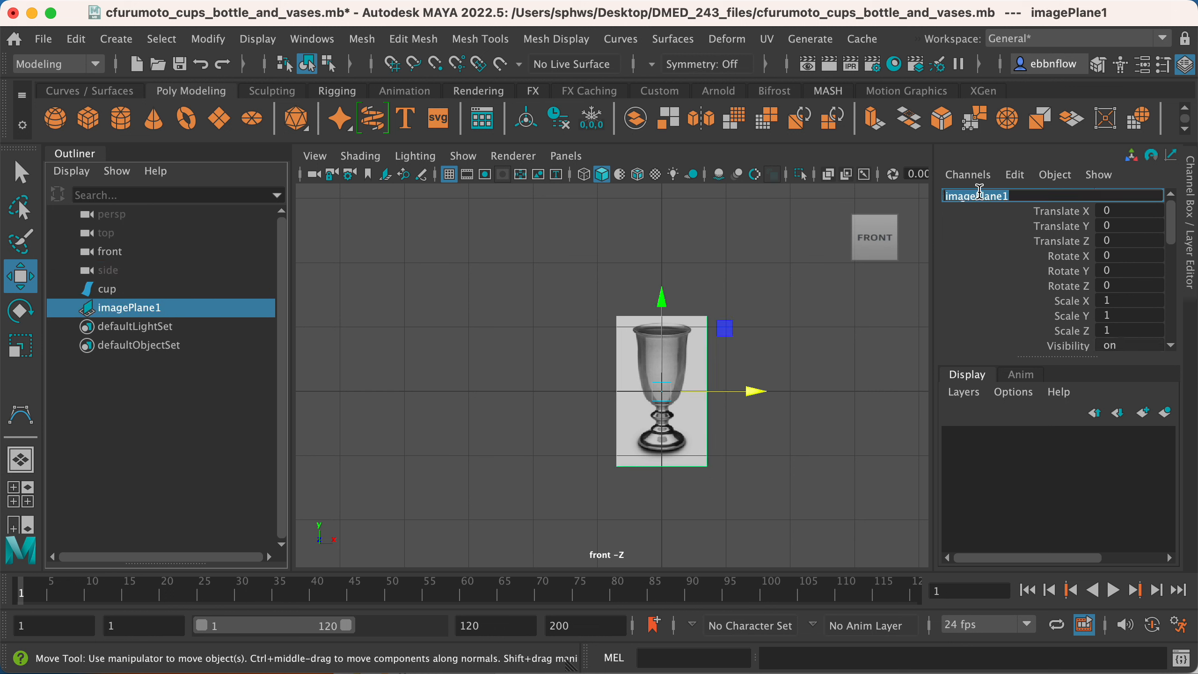
{"action": "type", "text": "goblet_guide_image"}
{"action": "key", "text": "Return"}
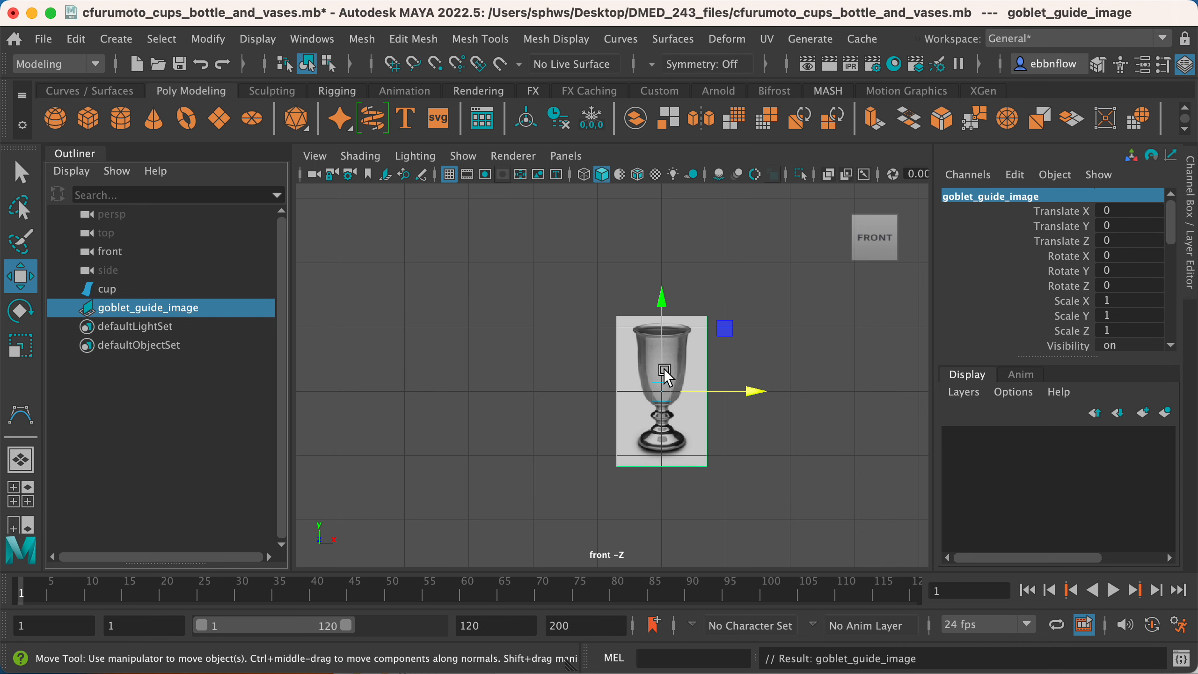
Step: Raise the goblet guide image to about 0.804 in Y and scale it uniformly to about 4.568
{"action": "scroll", "coordinate": [660, 368], "scroll_direction": "down", "scroll_amount": 2}
{"action": "scroll", "coordinate": [666, 373], "scroll_direction": "up", "scroll_amount": 2}
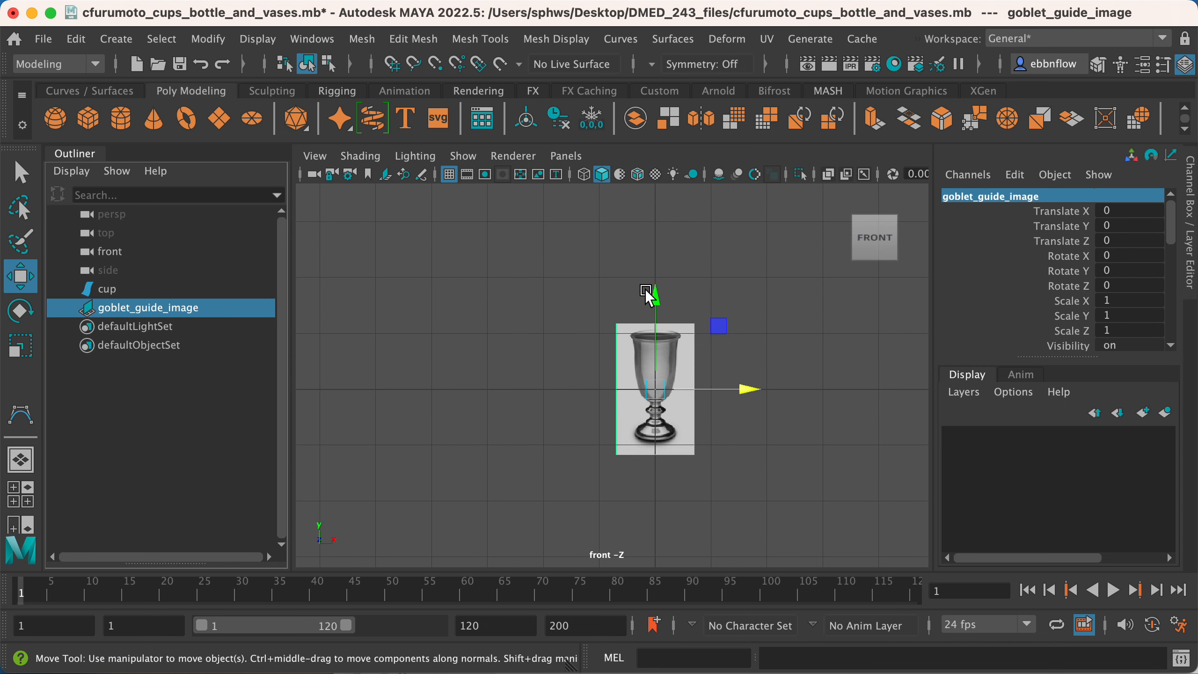
{"action": "left_click_drag", "start_coordinate": [654, 305], "coordinate": [661, 259]}
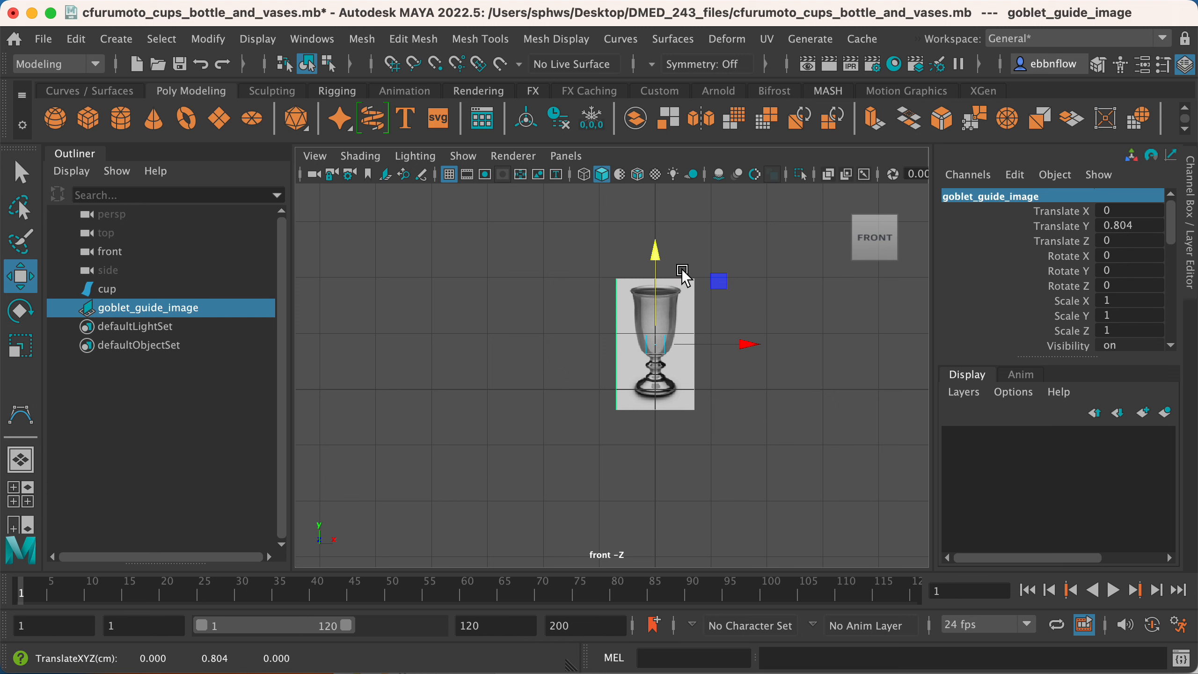
{"action": "middle_click_drag", "start_coordinate": [657, 261], "coordinate": [593, 392], "text": "alt"}
{"action": "scroll", "coordinate": [580, 331], "scroll_direction": "down", "scroll_amount": 5}
{"action": "key", "text": "e"}
{"action": "key", "text": "r"}
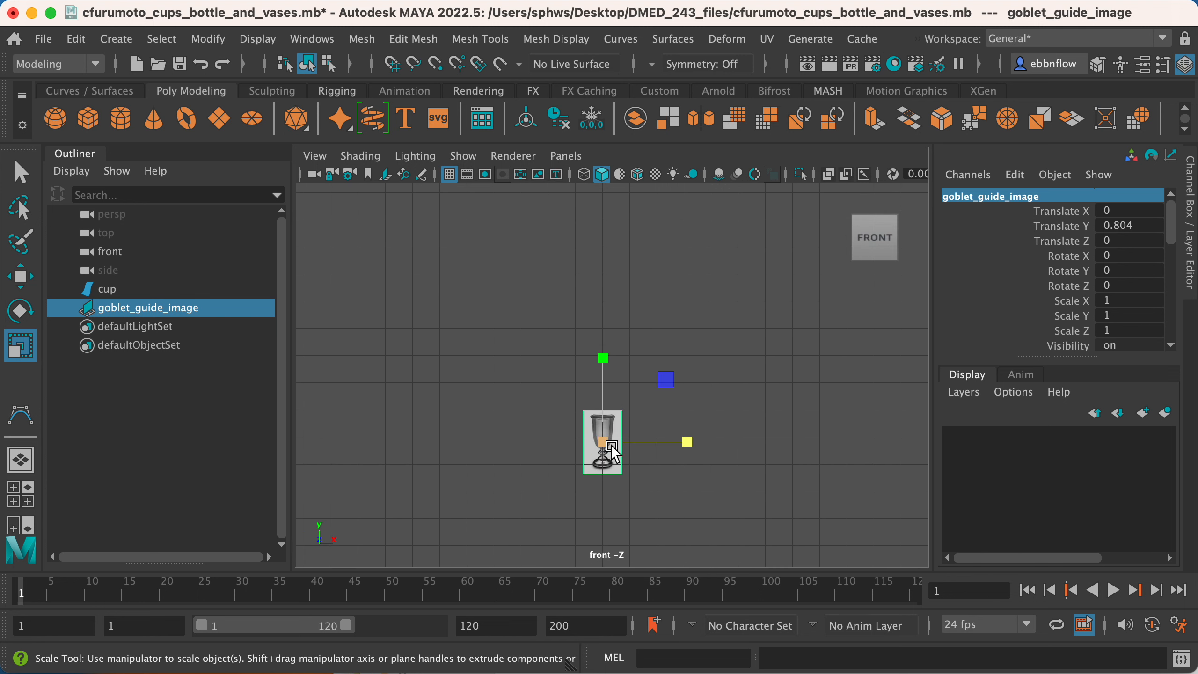
{"action": "left_click_drag", "start_coordinate": [603, 443], "coordinate": [734, 433]}
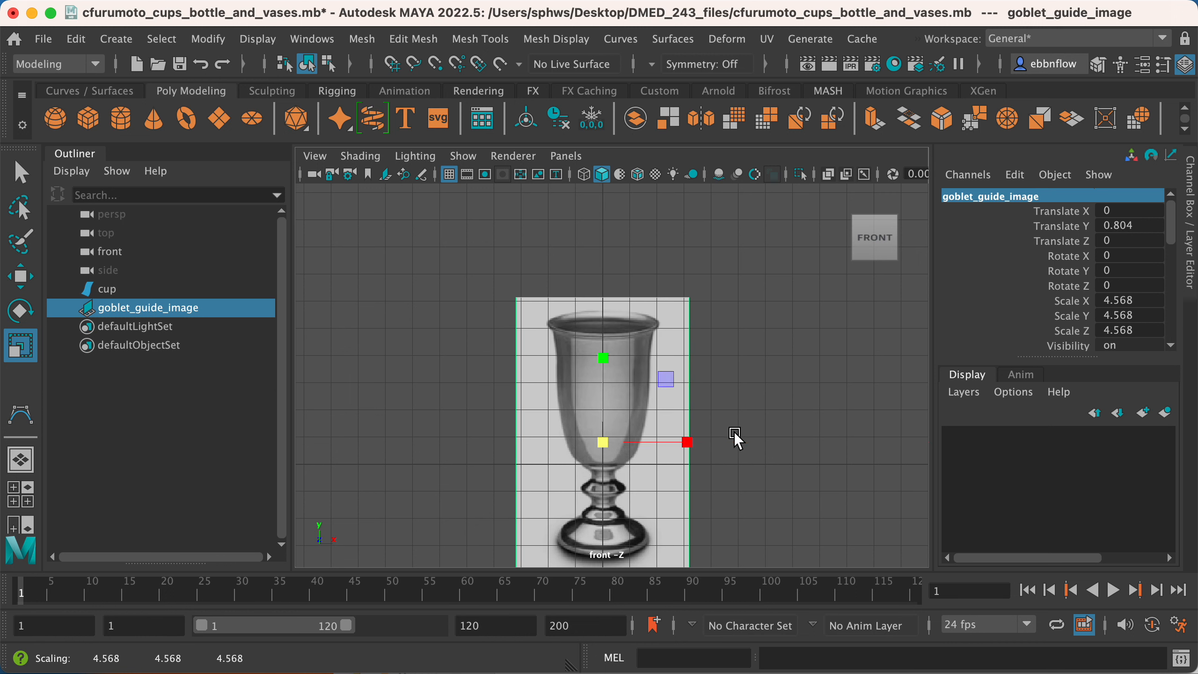
Step: Raise the enlarged goblet guide image to about 3.558 in Y, placing the goblet's foot at the grid's horizontal axis
{"action": "key", "text": "w"}
{"action": "left_click_drag", "start_coordinate": [598, 346], "coordinate": [599, 271]}
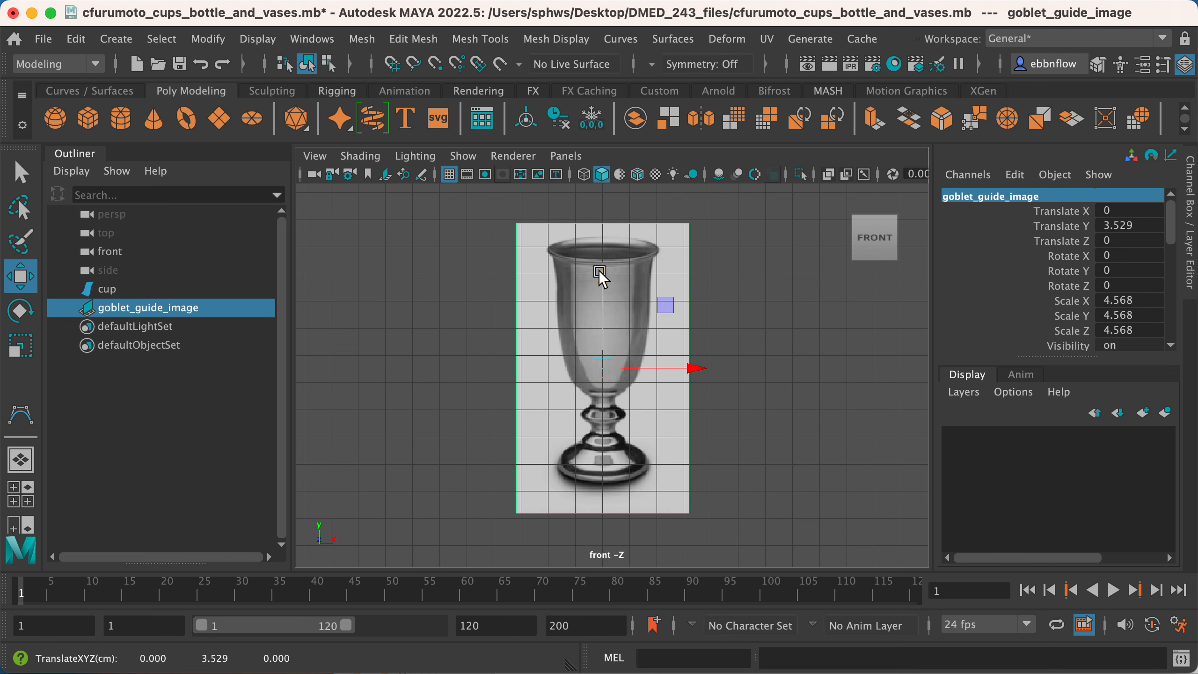
{"action": "scroll", "coordinate": [602, 279], "scroll_direction": "up", "scroll_amount": 2}
{"action": "middle_click_drag", "start_coordinate": [634, 323], "coordinate": [612, 332], "text": "alt"}
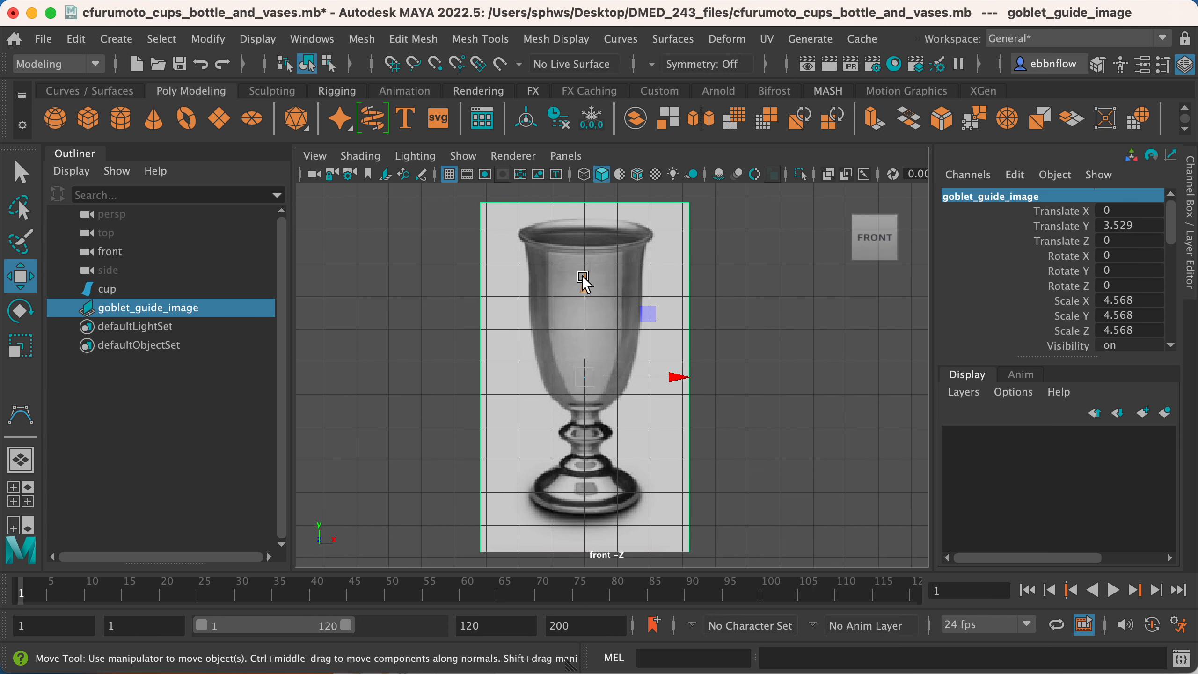
{"action": "left_click_drag", "start_coordinate": [583, 276], "coordinate": [583, 274]}
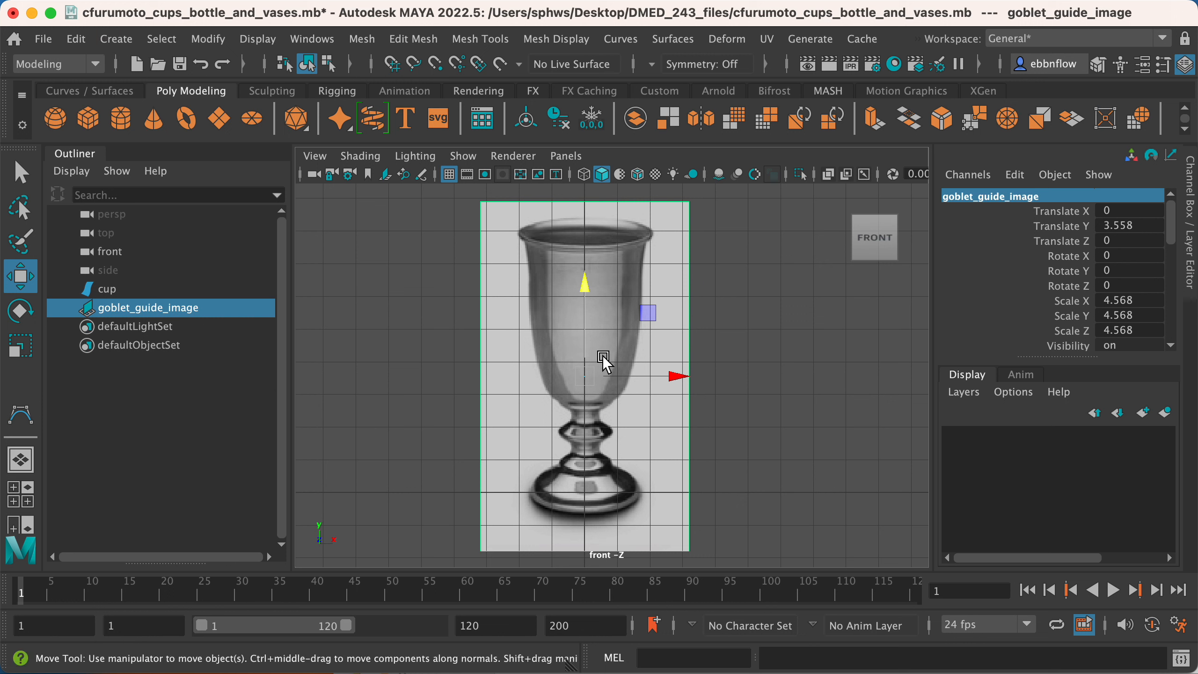
Step: Start a CV curve at the origin with overlapping points and extend it horizontally to the outer edge of the goblet's foot
{"action": "key", "text": "super+Tab"}
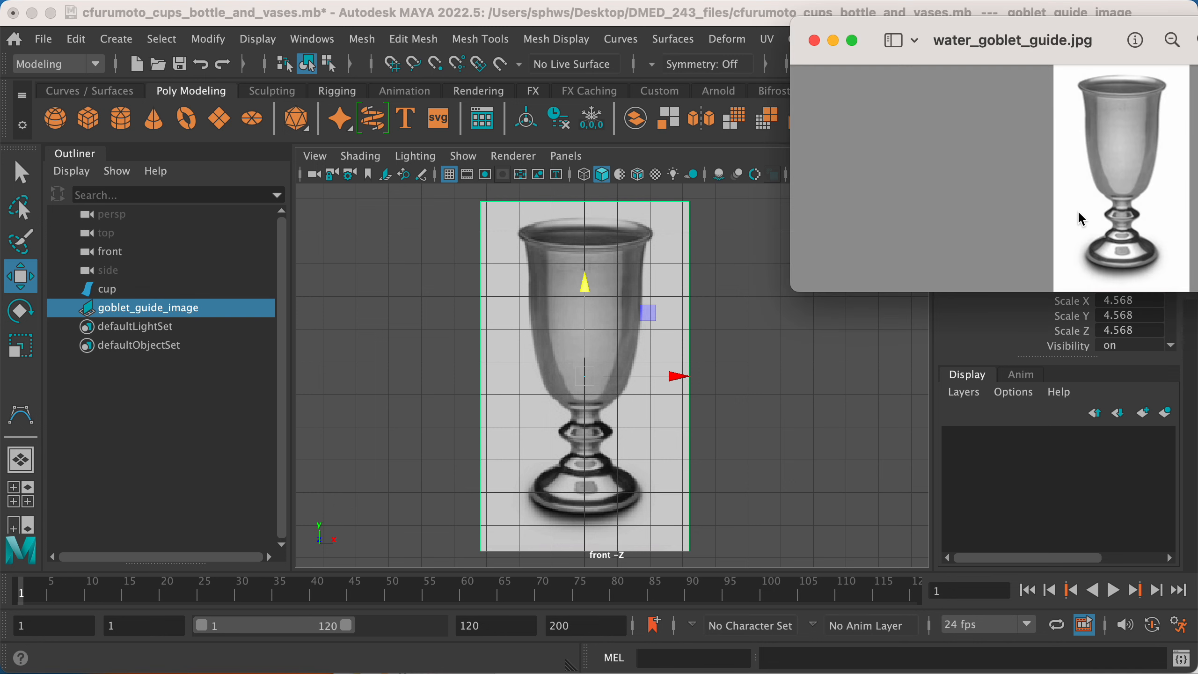
{"action": "left_click", "coordinate": [838, 412]}
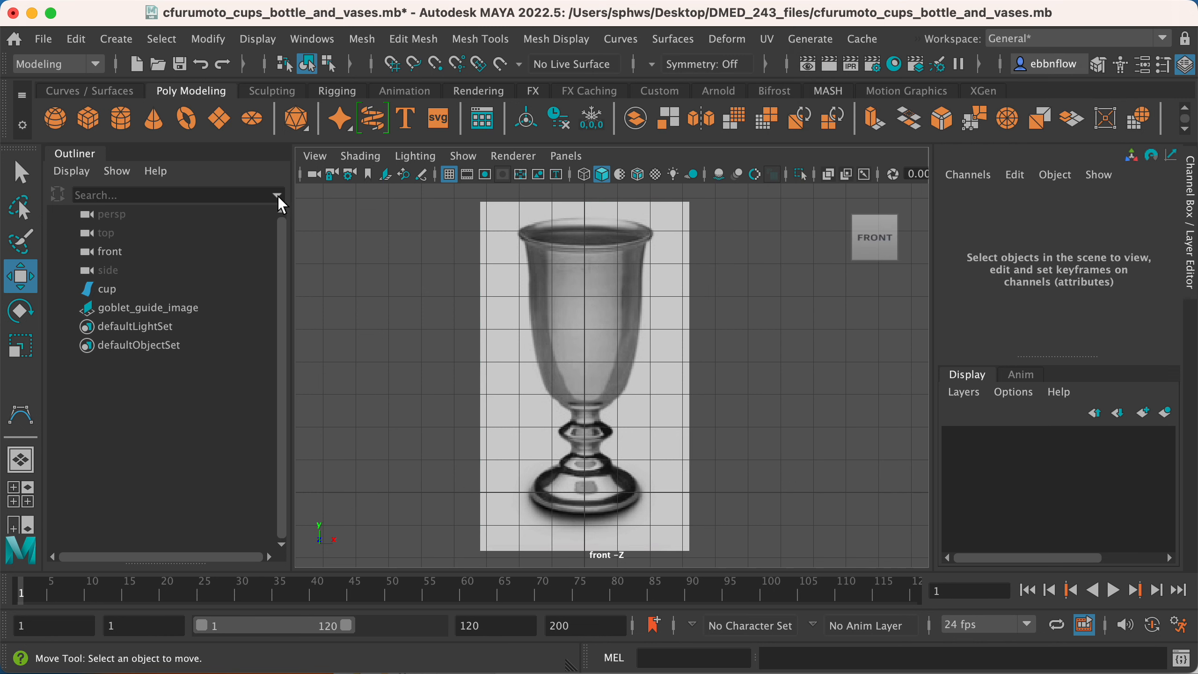
{"action": "left_click", "coordinate": [116, 39]}
{"action": "mouse_move", "coordinate": [150, 189]}
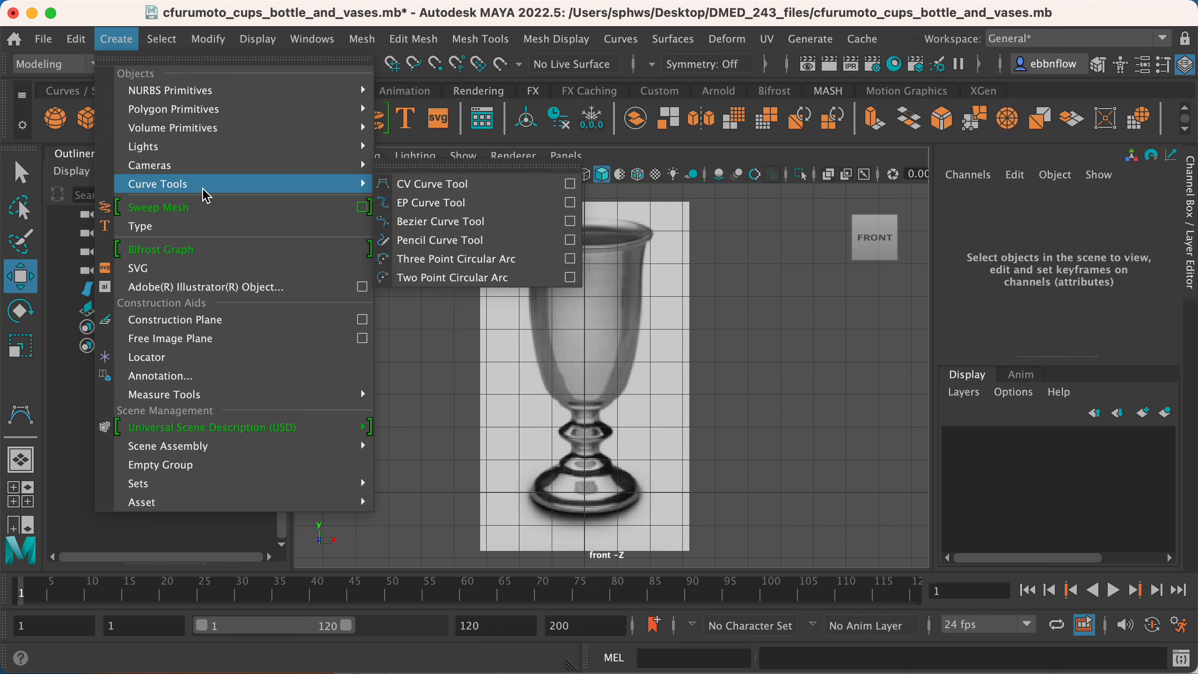
{"action": "left_click", "coordinate": [512, 186]}
{"action": "scroll", "coordinate": [574, 504], "scroll_direction": "up", "scroll_amount": 2}
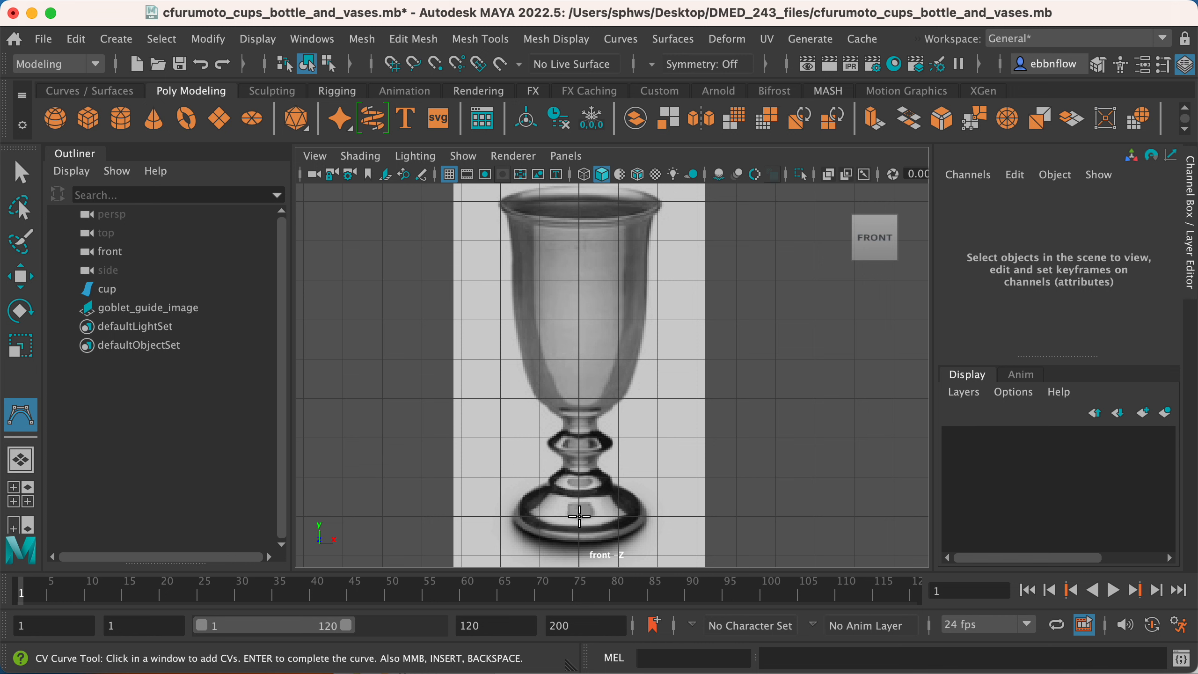
{"action": "left_click", "coordinate": [579, 516]}
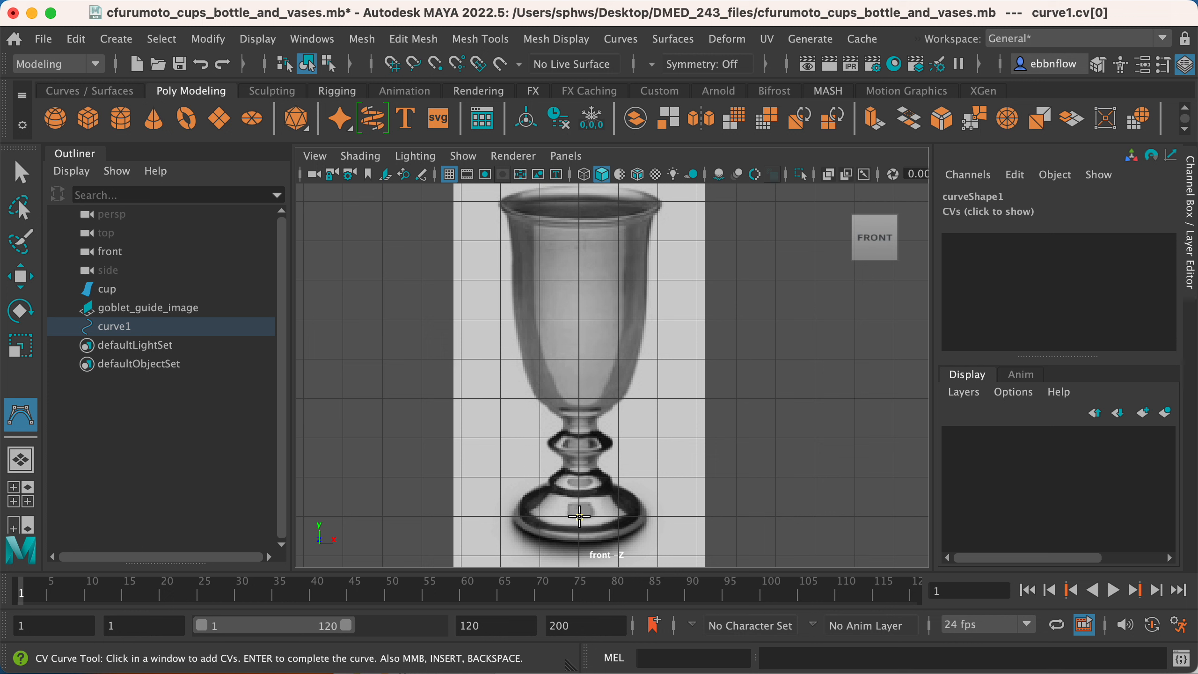
{"action": "left_click", "coordinate": [579, 516]}
{"action": "left_click", "coordinate": [647, 518]}
Step: Continue the curve up the sloped side of the goblet's foot, doubling the point where it meets the ring above
{"action": "scroll", "coordinate": [639, 502], "scroll_direction": "up", "scroll_amount": 2}
{"action": "middle_click_drag", "start_coordinate": [623, 540], "coordinate": [597, 425], "text": "alt"}
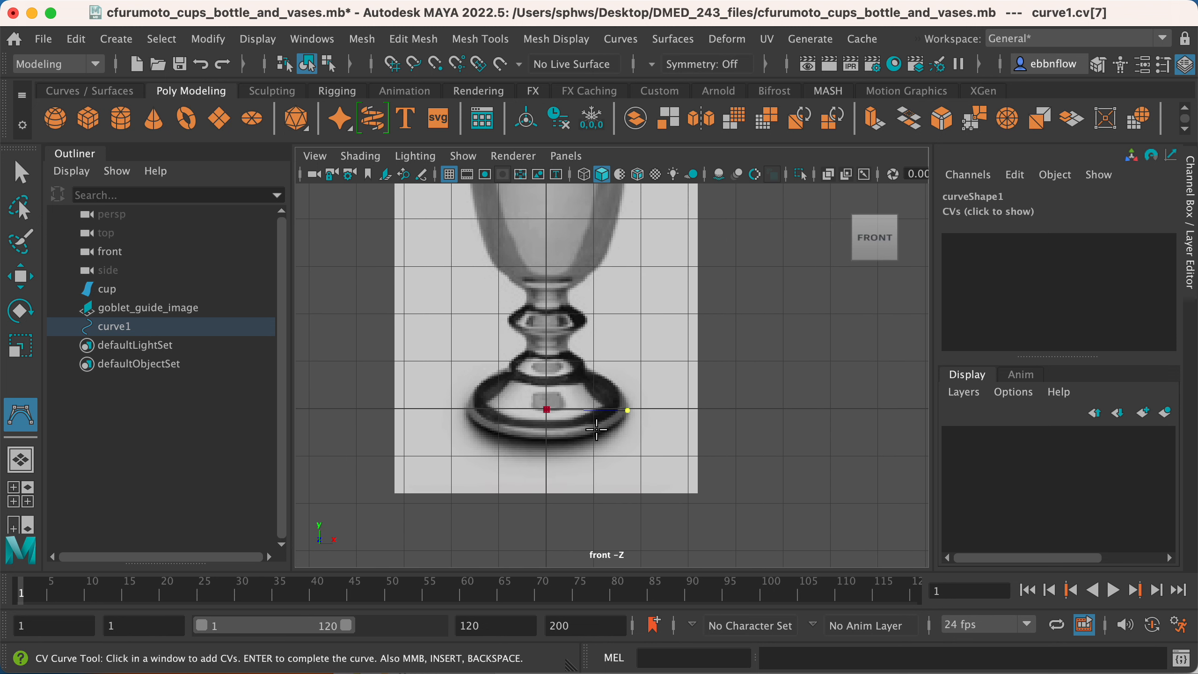
{"action": "scroll", "coordinate": [598, 425], "scroll_direction": "up", "scroll_amount": 4}
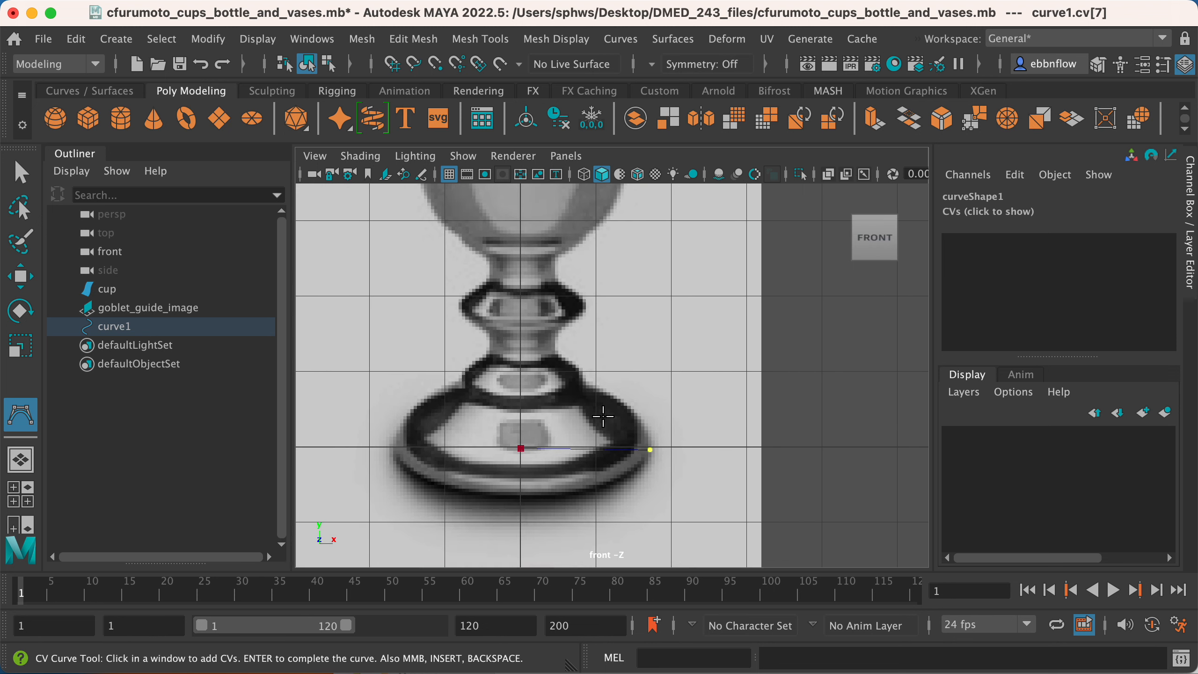
{"action": "left_click", "coordinate": [630, 406]}
{"action": "left_click", "coordinate": [585, 385]}
{"action": "left_click", "coordinate": [584, 386]}
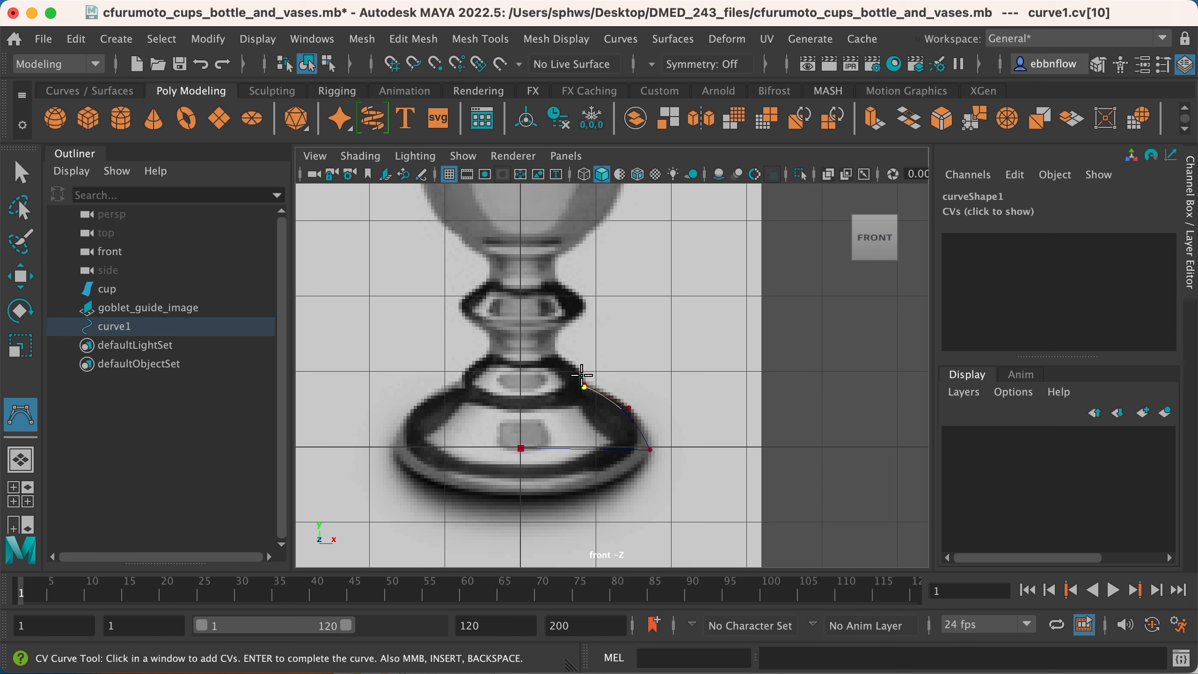
Step: Trace the curve around the ring above the foot, doubling the point where the ring meets the narrow stem
{"action": "left_click", "coordinate": [581, 372]}
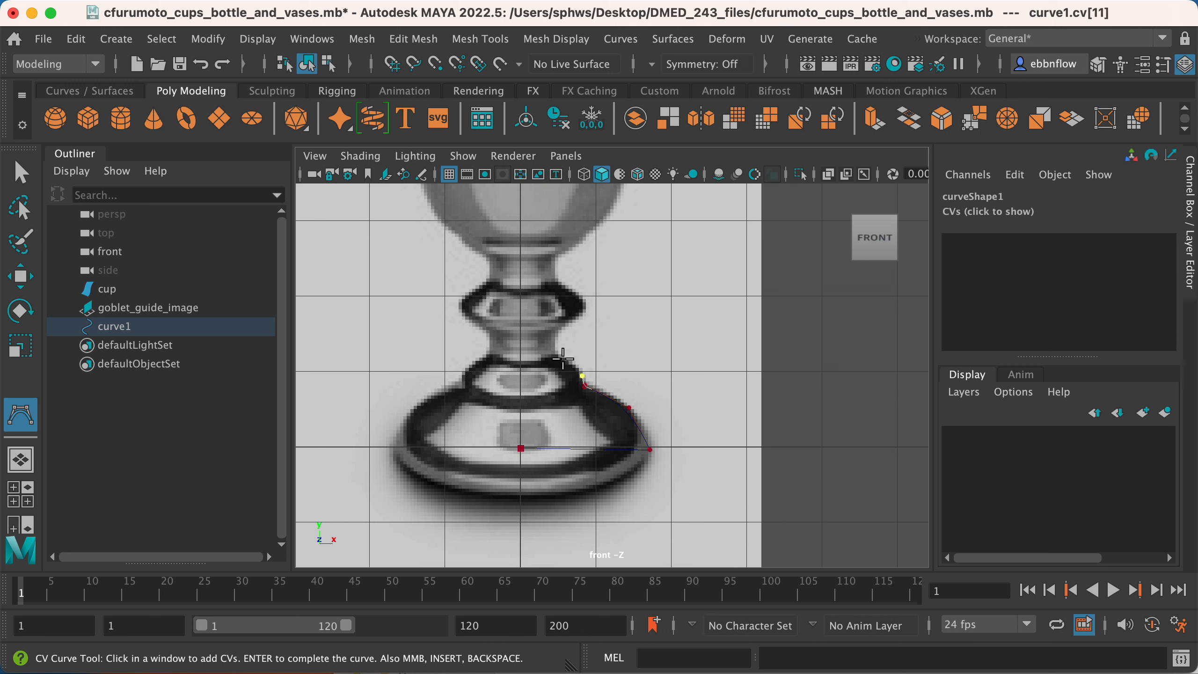
{"action": "left_click", "coordinate": [571, 364]}
{"action": "left_click", "coordinate": [557, 357]}
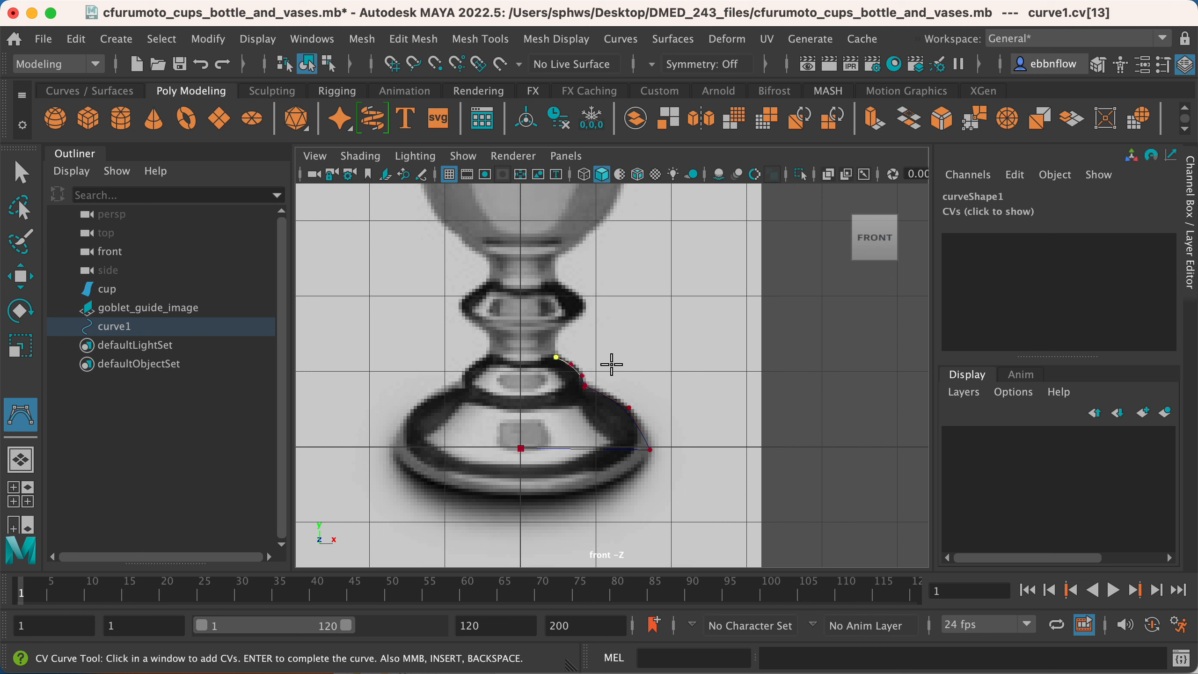
{"action": "left_click", "coordinate": [556, 358]}
Step: Extend the curve up the narrow stem to the underside of the knob, overlapping points at the corner
{"action": "left_click", "coordinate": [557, 343]}
{"action": "left_click", "coordinate": [556, 333]}
{"action": "left_click", "coordinate": [555, 333]}
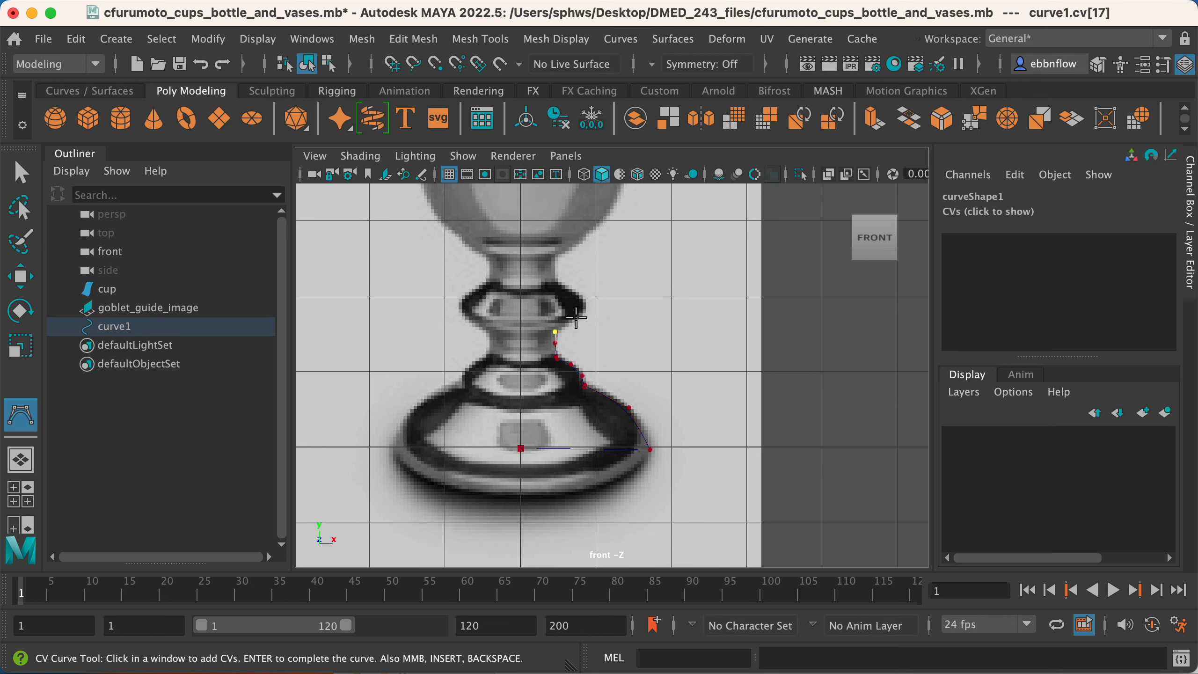
Step: Trace the curve around the outside of the stem's knob, doubling the point where it meets the neck above
{"action": "left_click", "coordinate": [576, 320]}
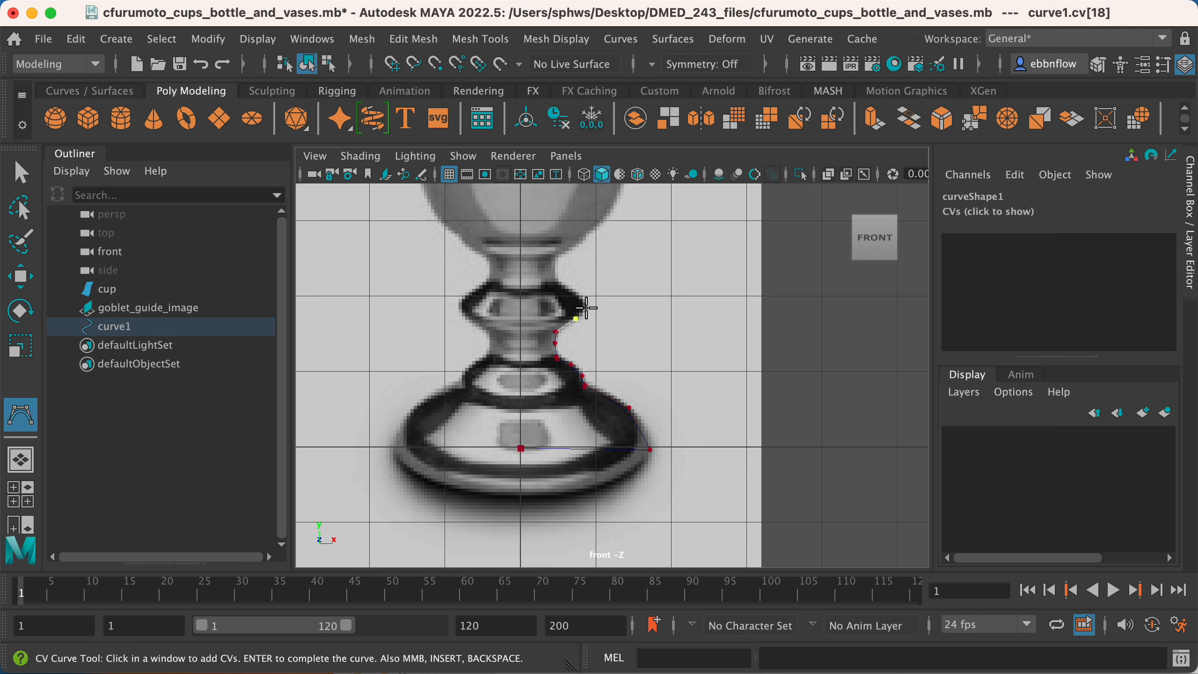
{"action": "left_click", "coordinate": [587, 308]}
{"action": "left_click", "coordinate": [586, 299]}
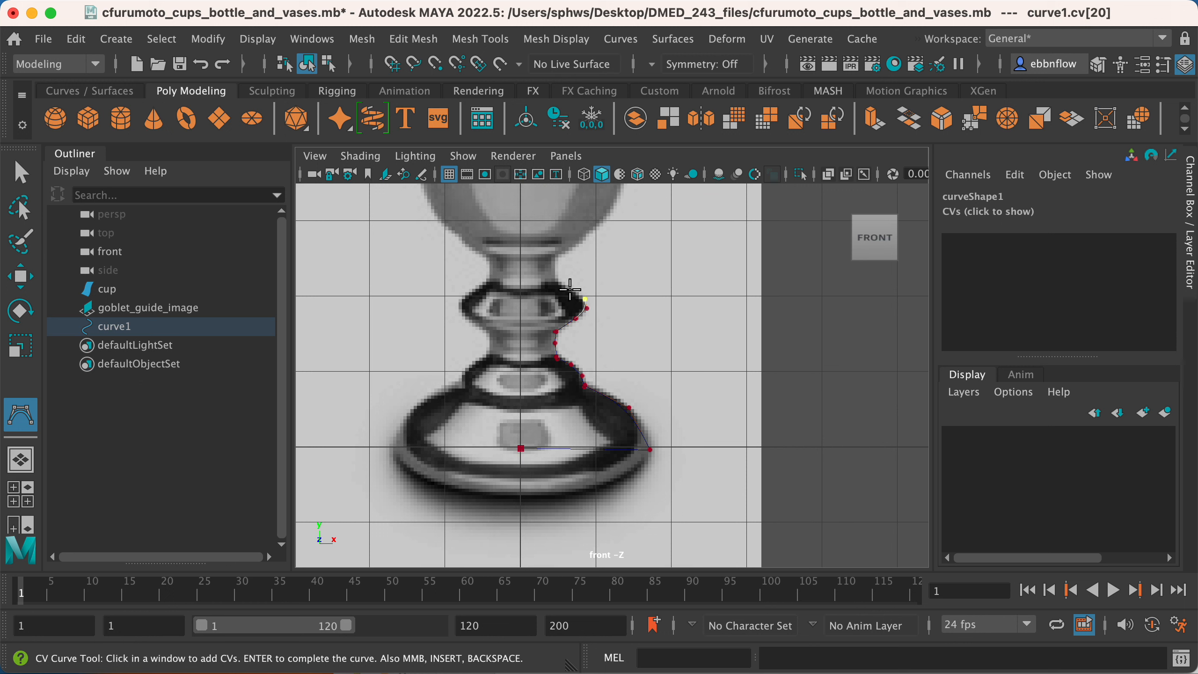
{"action": "left_click", "coordinate": [570, 287]}
{"action": "left_click", "coordinate": [557, 279]}
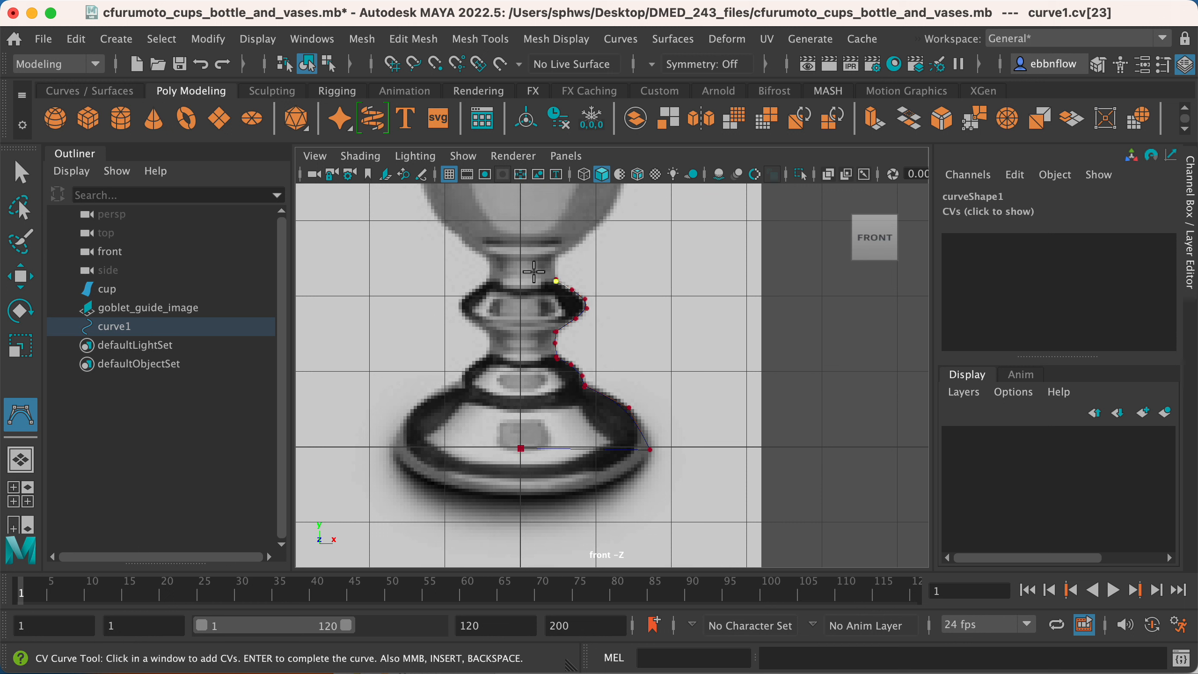
Step: Extend the curve up the neck to the underside of the bowl, doubling the point at the corner
{"action": "left_click", "coordinate": [557, 257]}
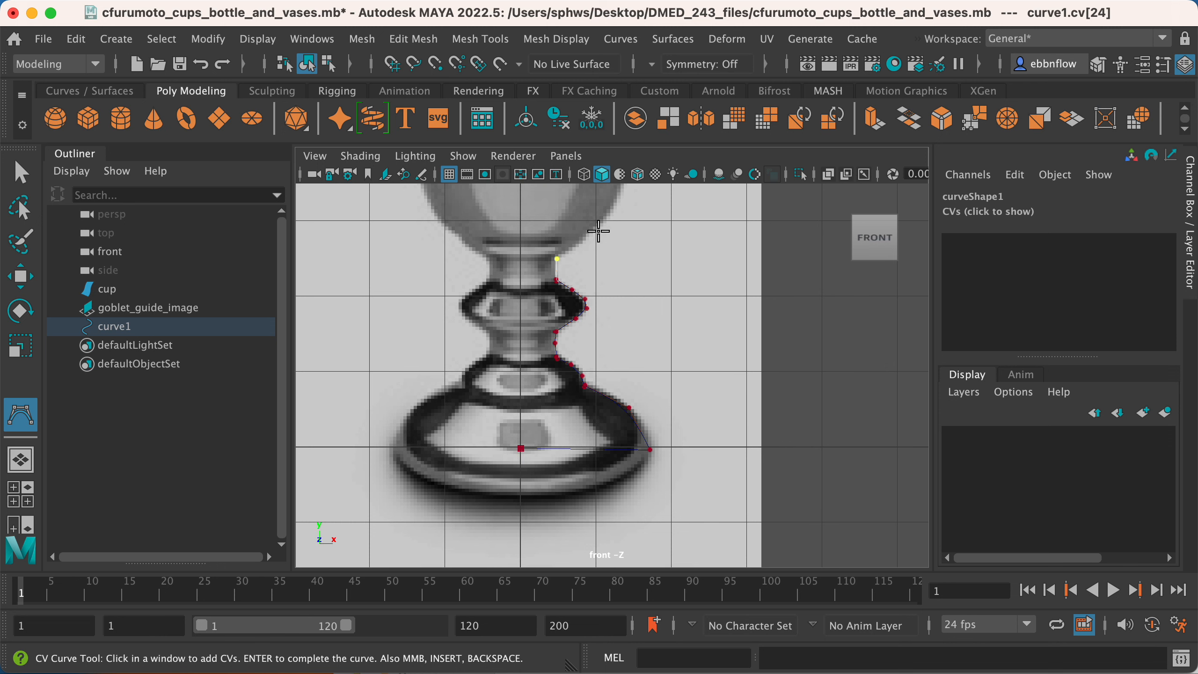
{"action": "scroll", "coordinate": [597, 236], "scroll_direction": "down", "scroll_amount": 3}
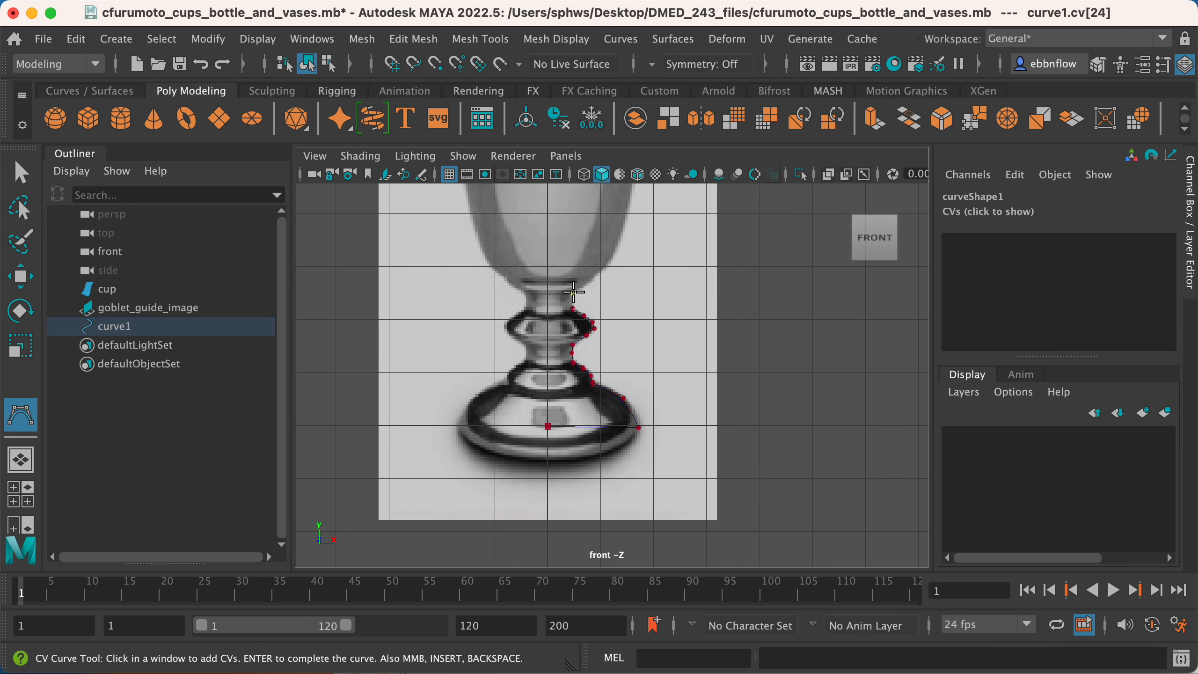
{"action": "scroll", "coordinate": [562, 293], "scroll_direction": "down", "scroll_amount": 2}
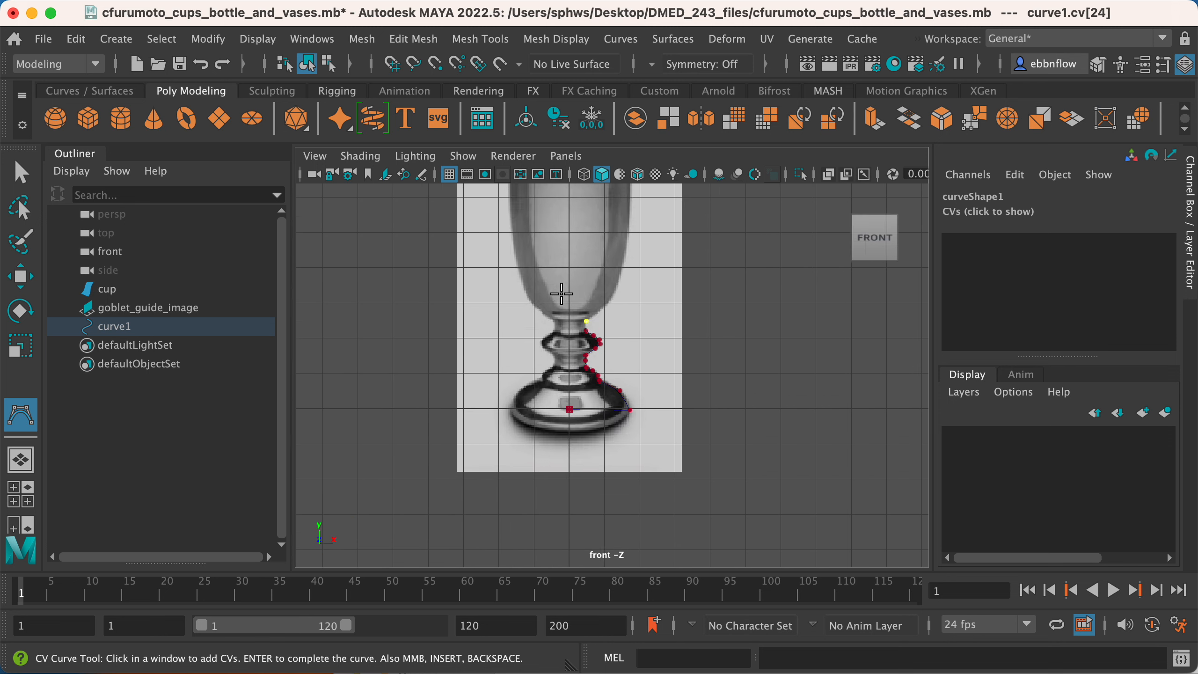
{"action": "scroll", "coordinate": [562, 293], "scroll_direction": "down", "scroll_amount": 2}
{"action": "scroll", "coordinate": [543, 300], "scroll_direction": "up", "scroll_amount": 3}
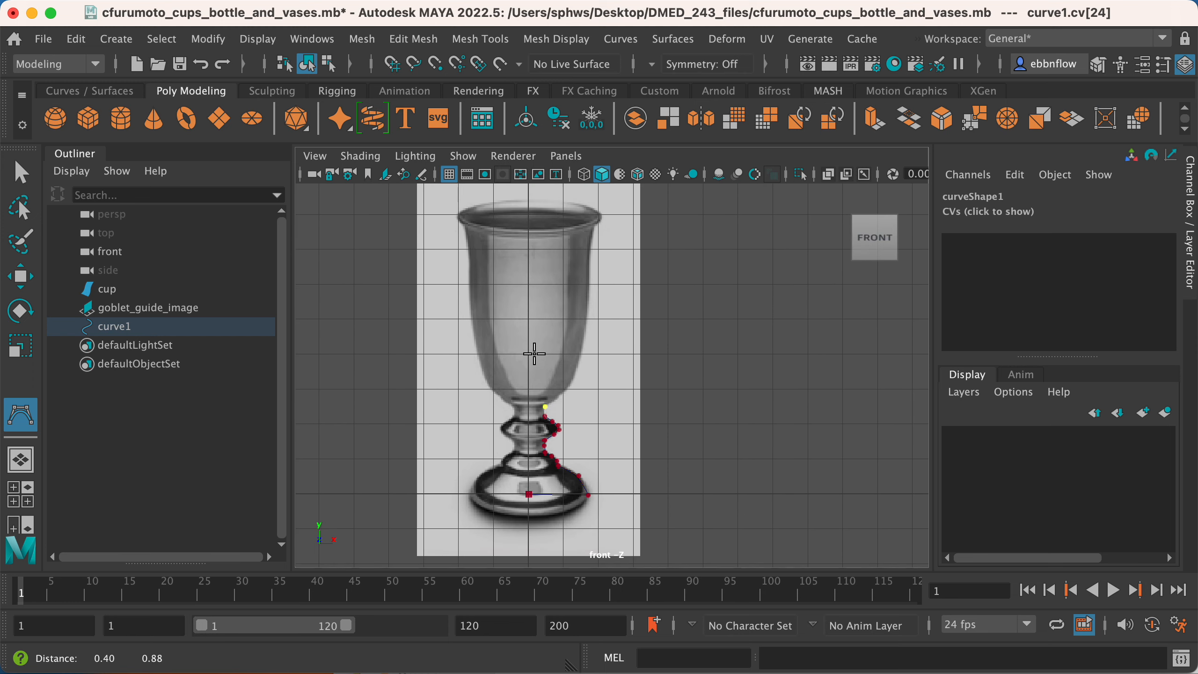
{"action": "scroll", "coordinate": [541, 405], "scroll_direction": "up", "scroll_amount": 1}
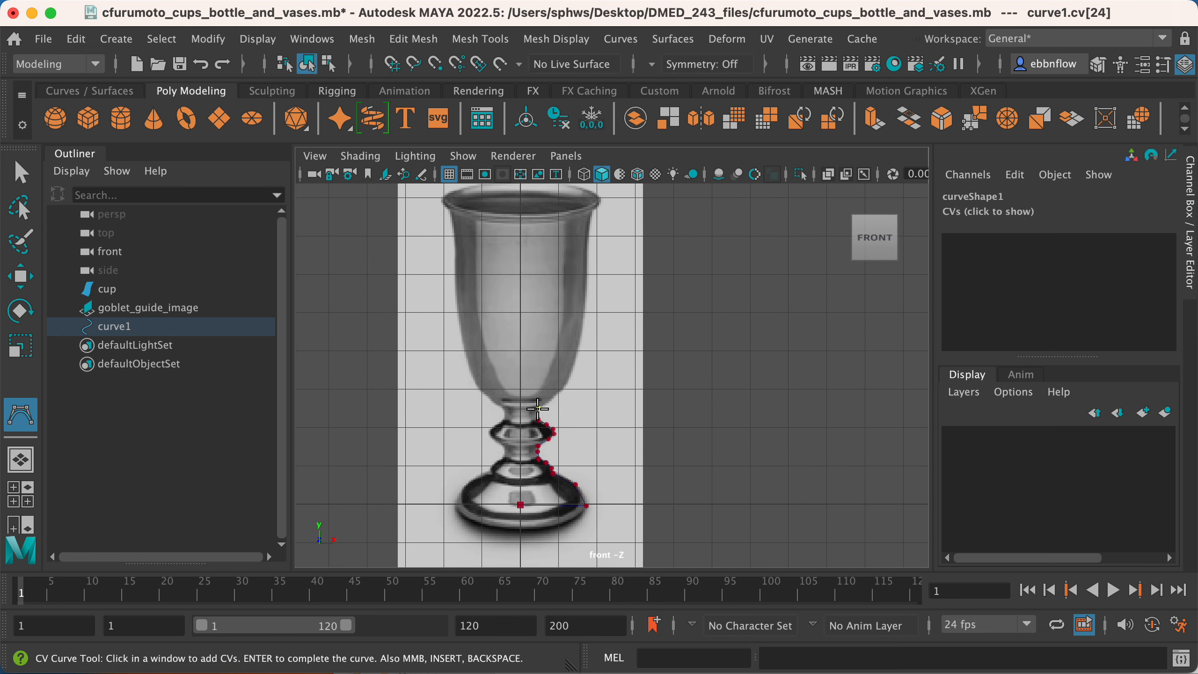
{"action": "left_click", "coordinate": [539, 409]}
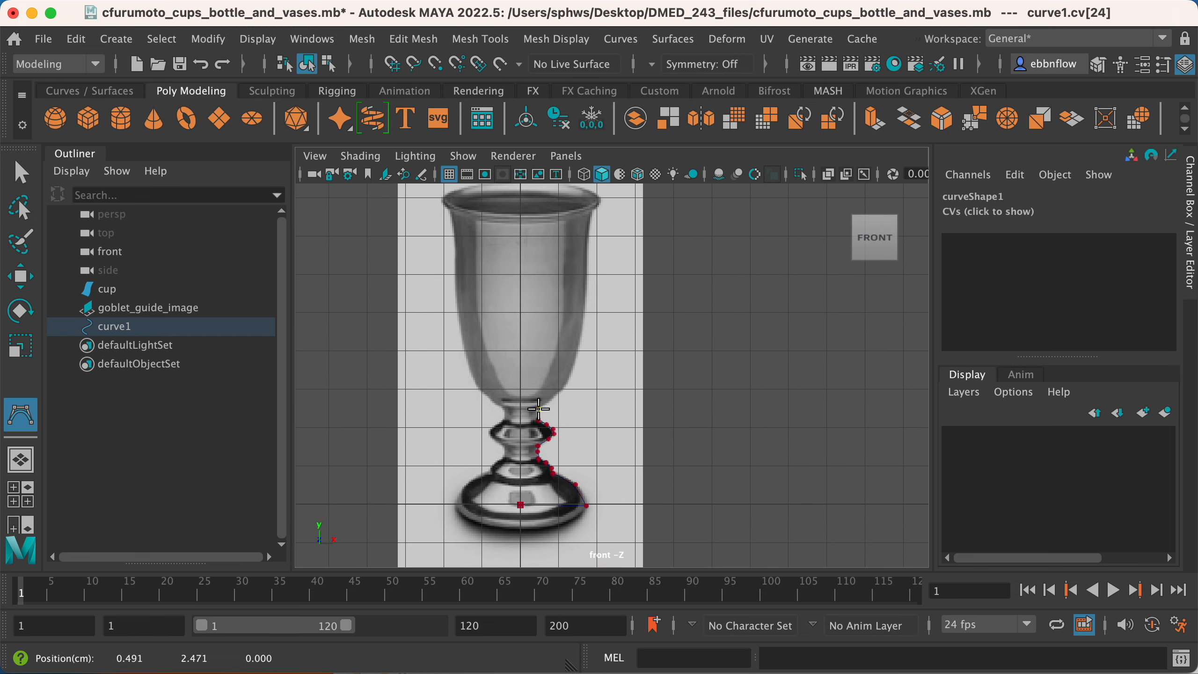
{"action": "left_click", "coordinate": [569, 382]}
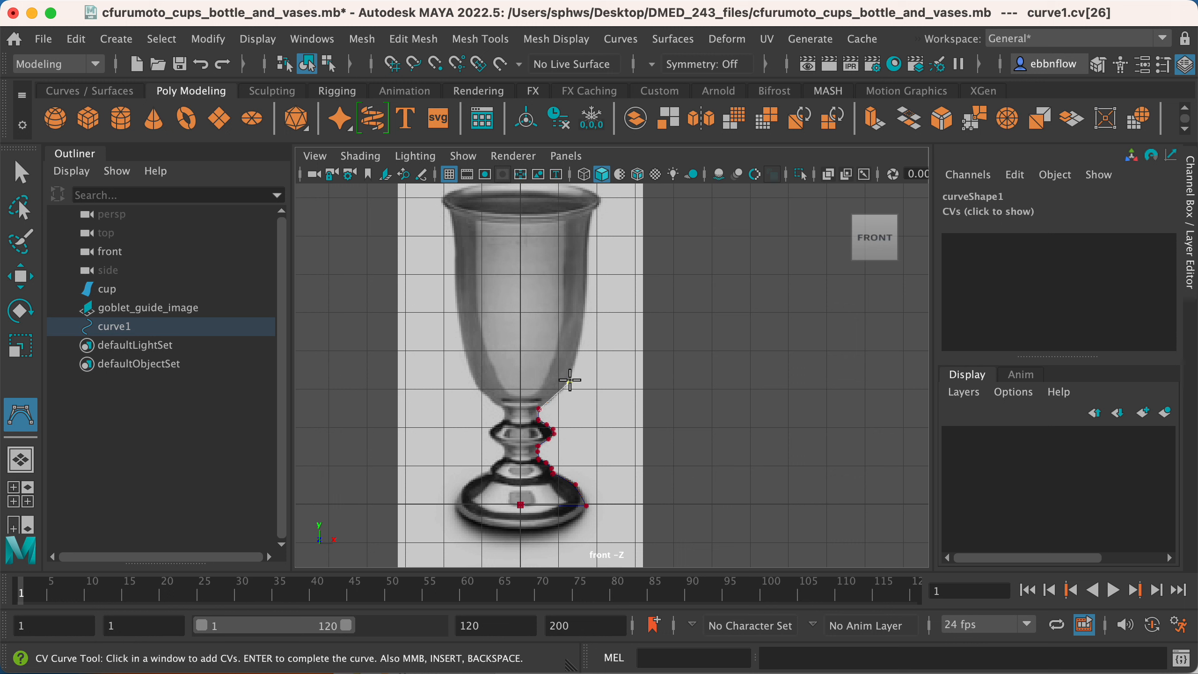
{"action": "left_click", "coordinate": [585, 320]}
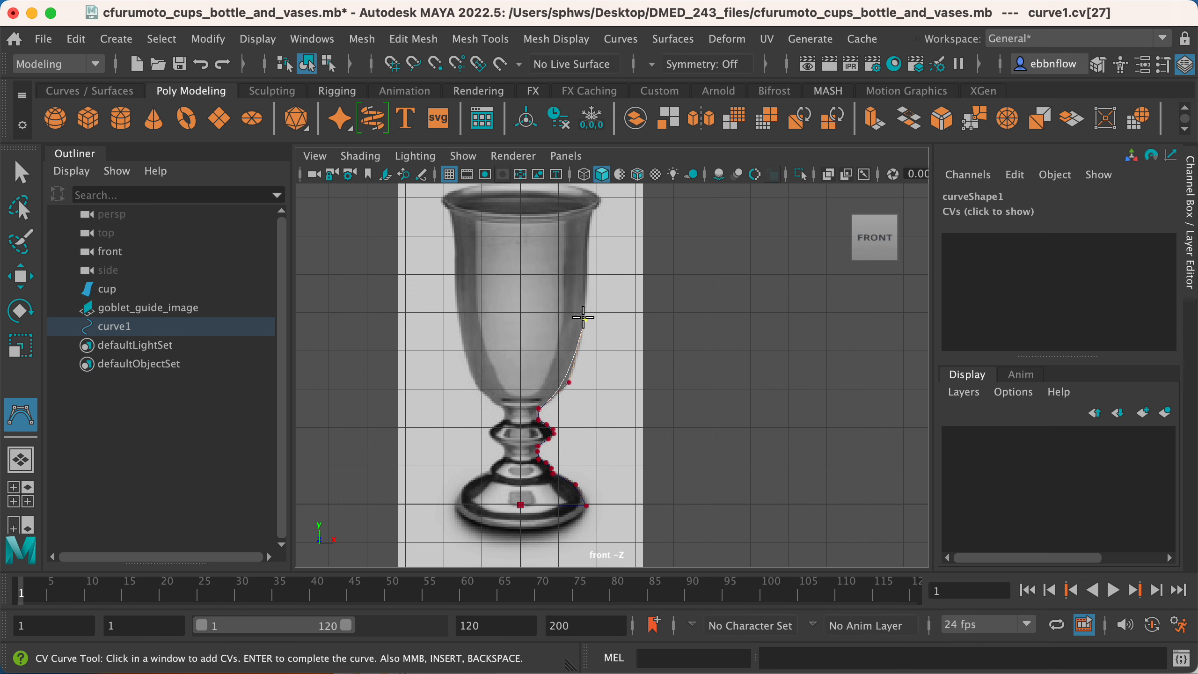
{"action": "key", "text": "z"}
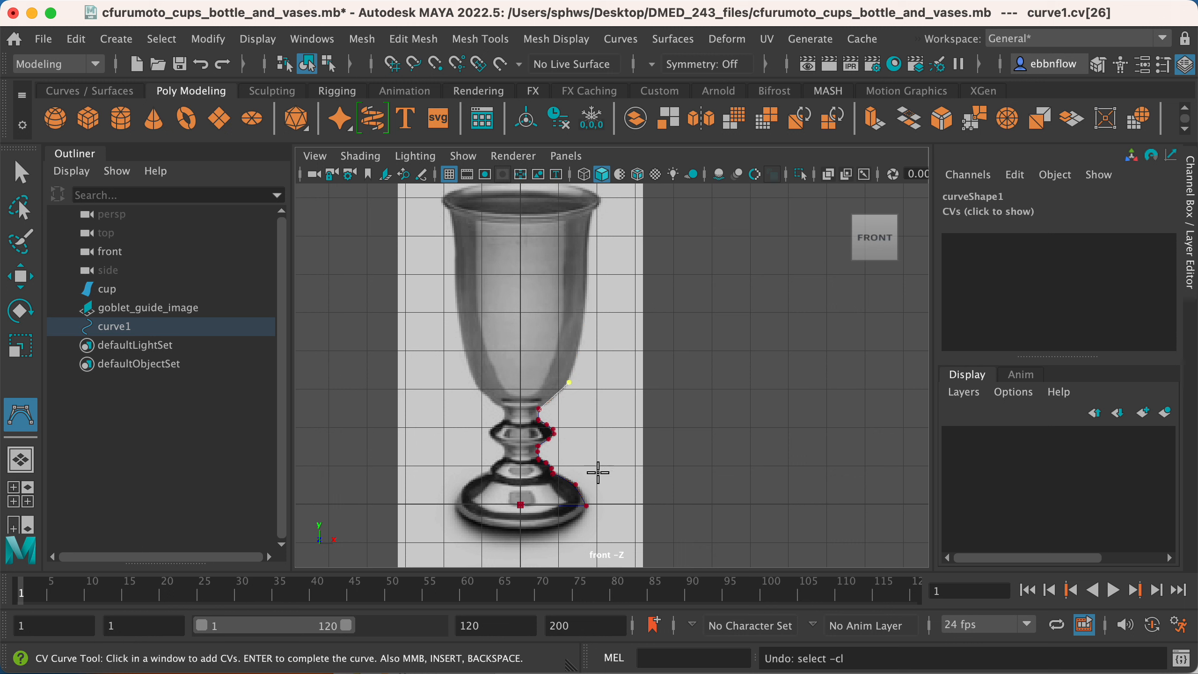
{"action": "key", "text": "z"}
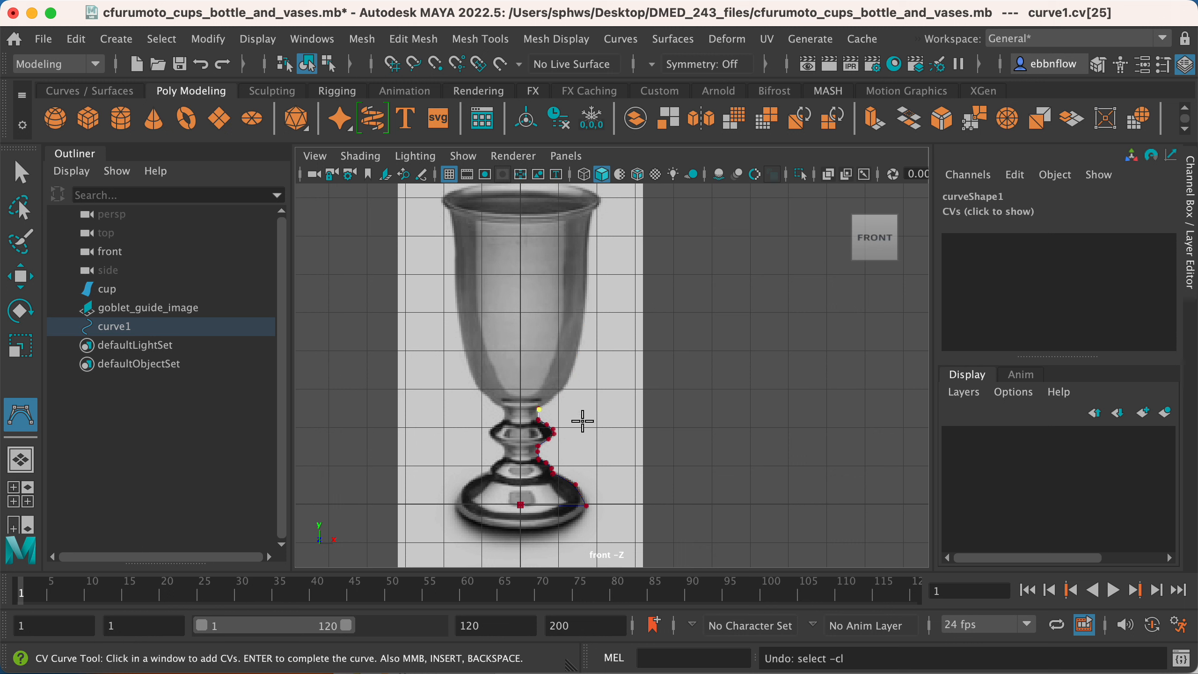
Step: Trace the bowl's outer side from the neck up to the outer tip of the flared rim with five points
{"action": "left_click", "coordinate": [566, 392]}
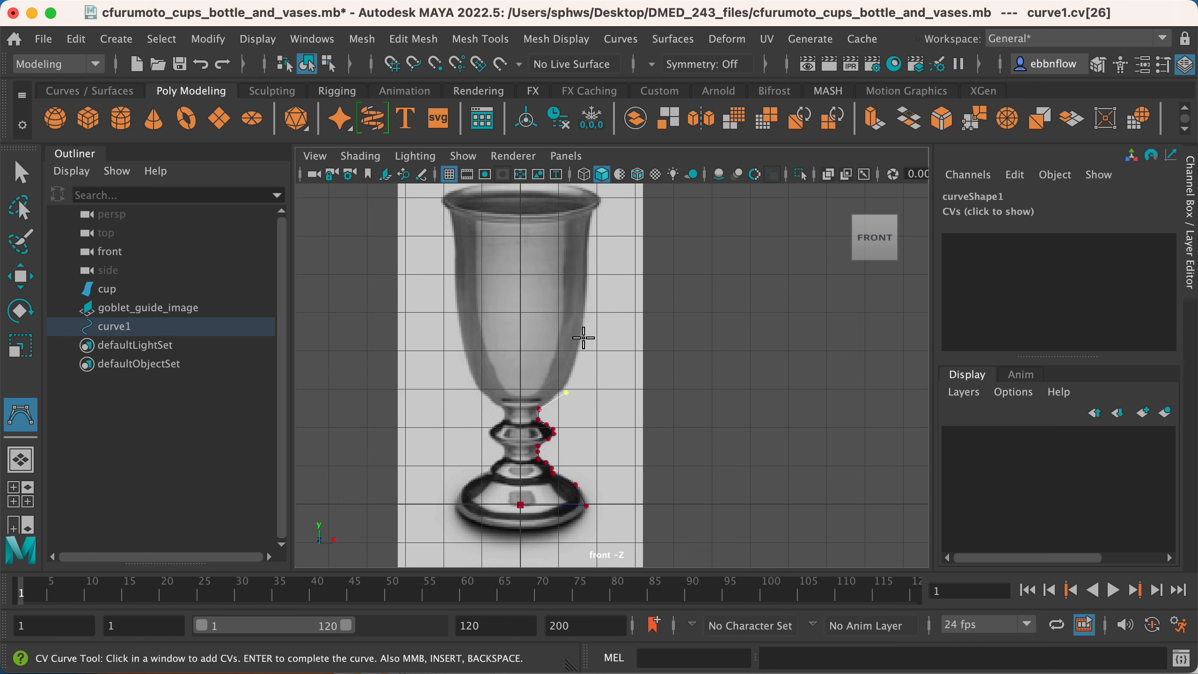
{"action": "left_click", "coordinate": [585, 313]}
{"action": "left_click", "coordinate": [586, 313]}
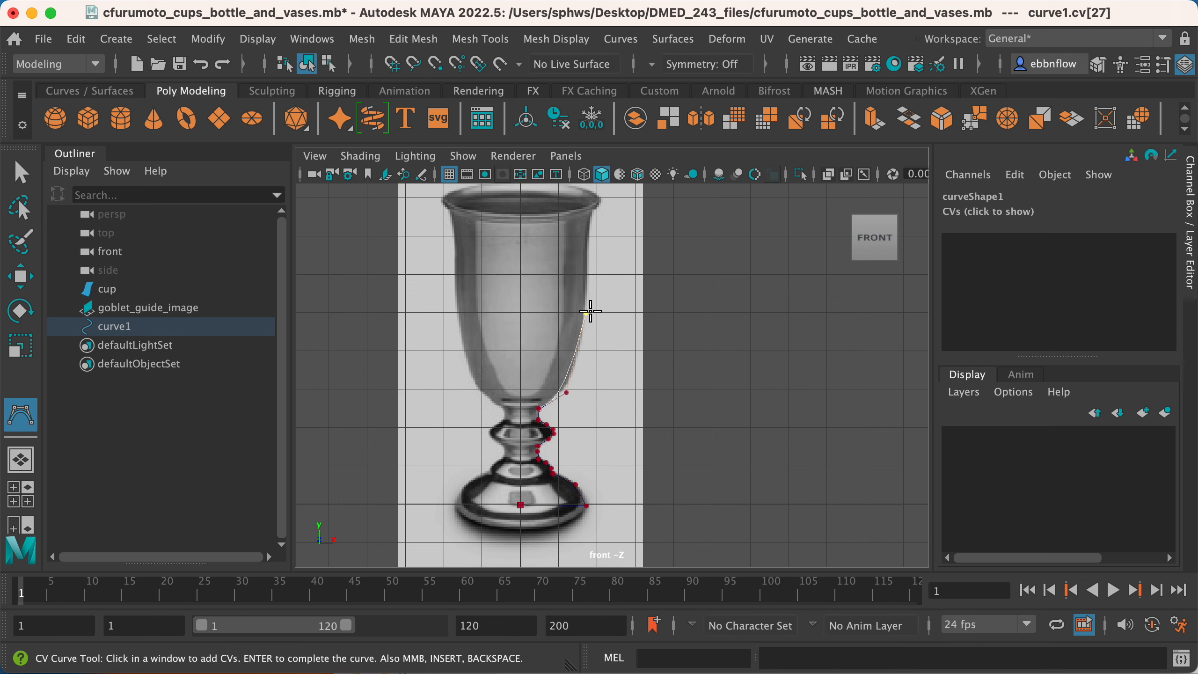
{"action": "key", "text": "z"}
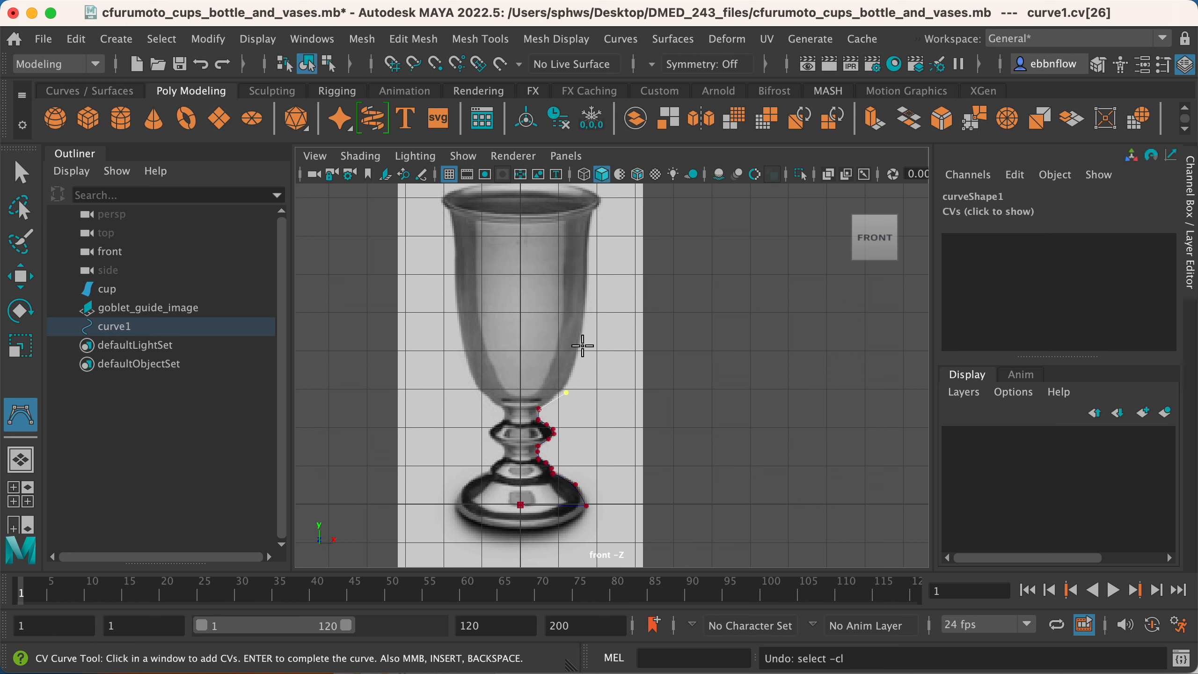
{"action": "left_click", "coordinate": [582, 342]}
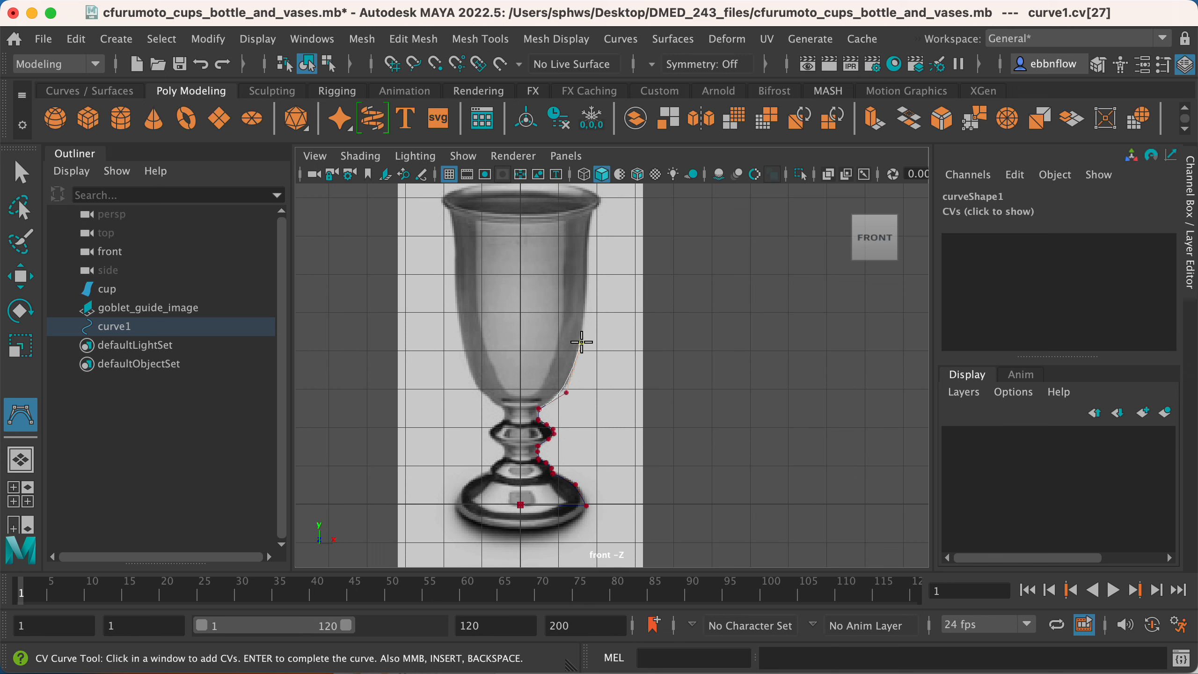
{"action": "left_click", "coordinate": [589, 233]}
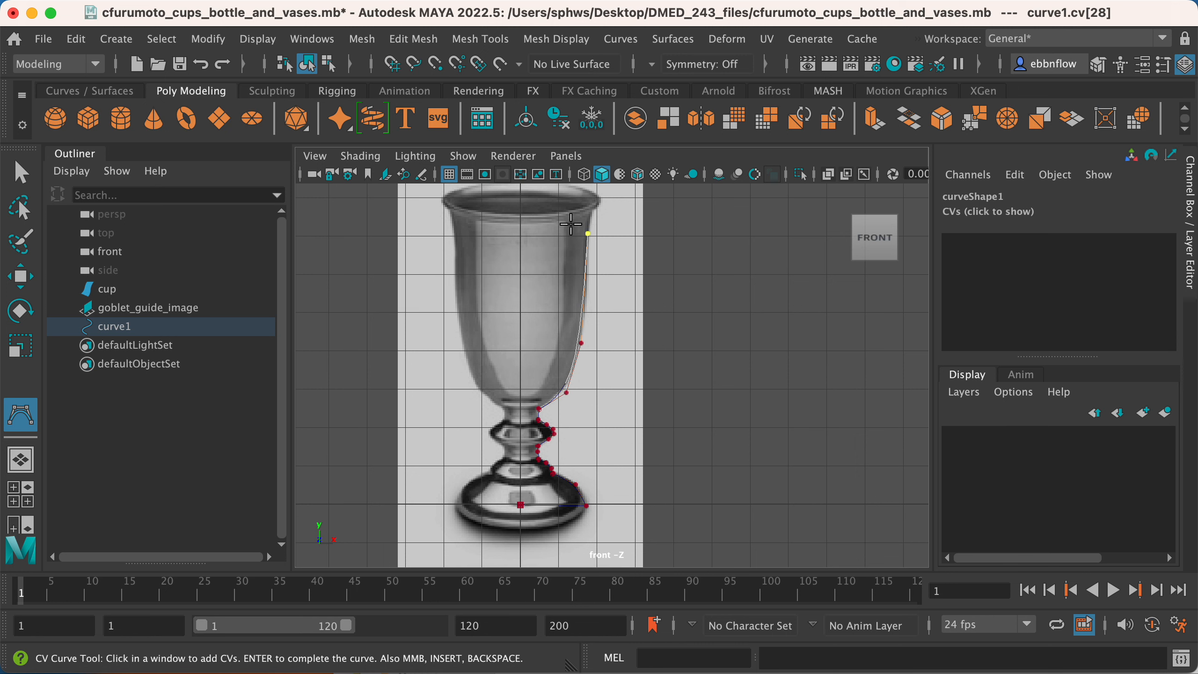
{"action": "left_click", "coordinate": [592, 211]}
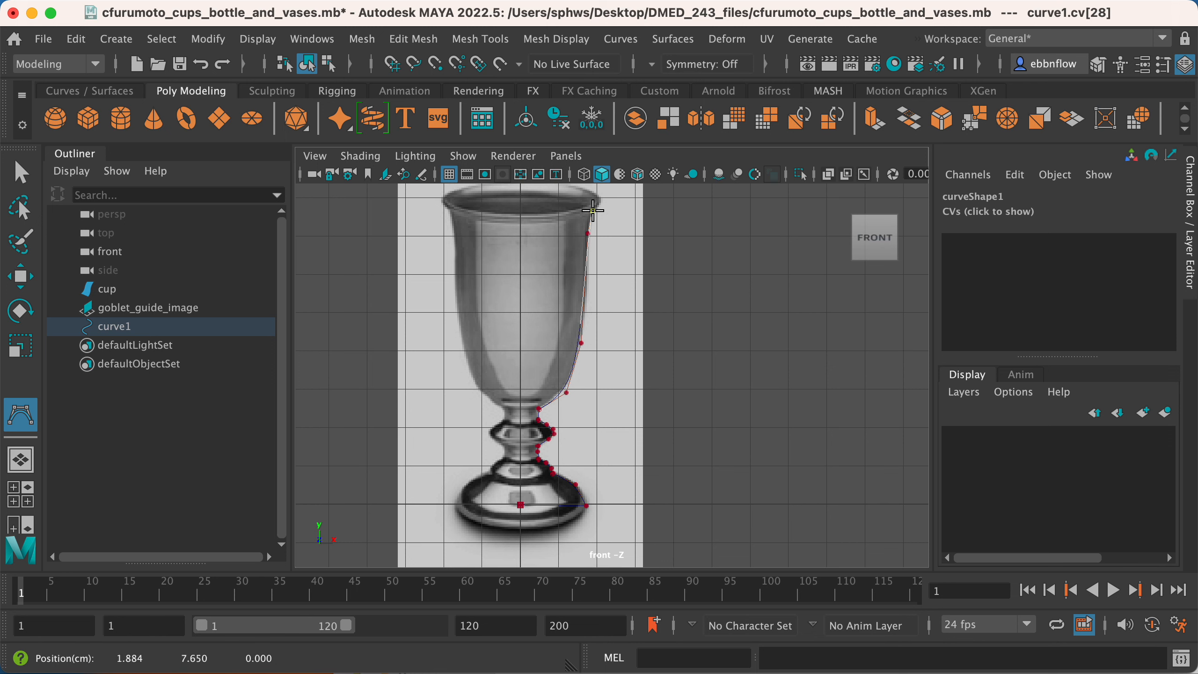
{"action": "left_click", "coordinate": [602, 199]}
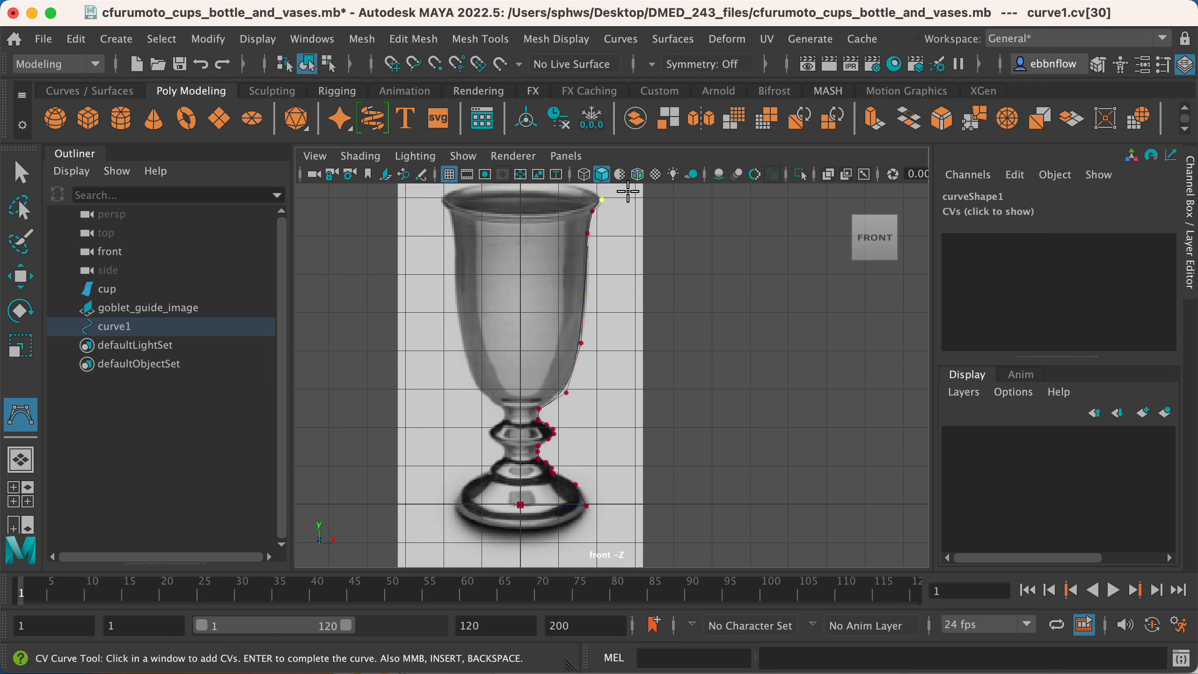
Step: Turn the curve over the goblet's lip with two closely spaced points at the top of the rim
{"action": "scroll", "coordinate": [611, 199], "scroll_direction": "up", "scroll_amount": 1}
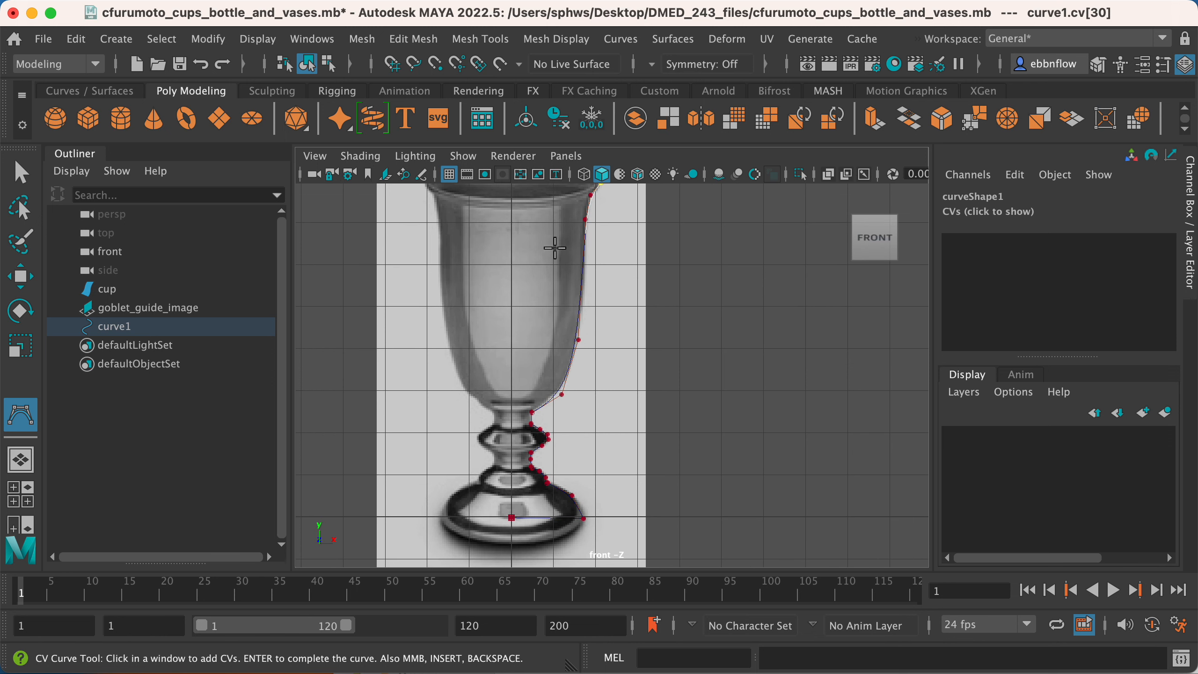
{"action": "scroll", "coordinate": [548, 354], "scroll_direction": "down", "scroll_amount": 3}
{"action": "scroll", "coordinate": [551, 368], "scroll_direction": "up", "scroll_amount": 2}
{"action": "scroll", "coordinate": [551, 368], "scroll_direction": "up", "scroll_amount": 2}
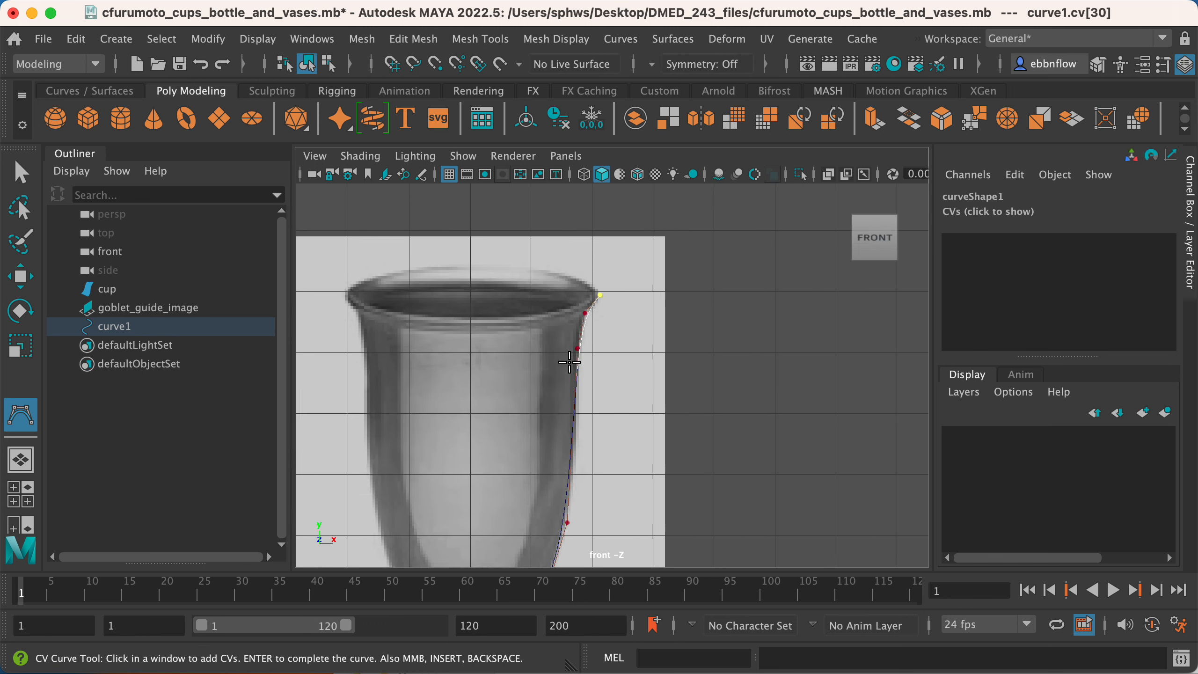
{"action": "scroll", "coordinate": [619, 318], "scroll_direction": "up", "scroll_amount": 1}
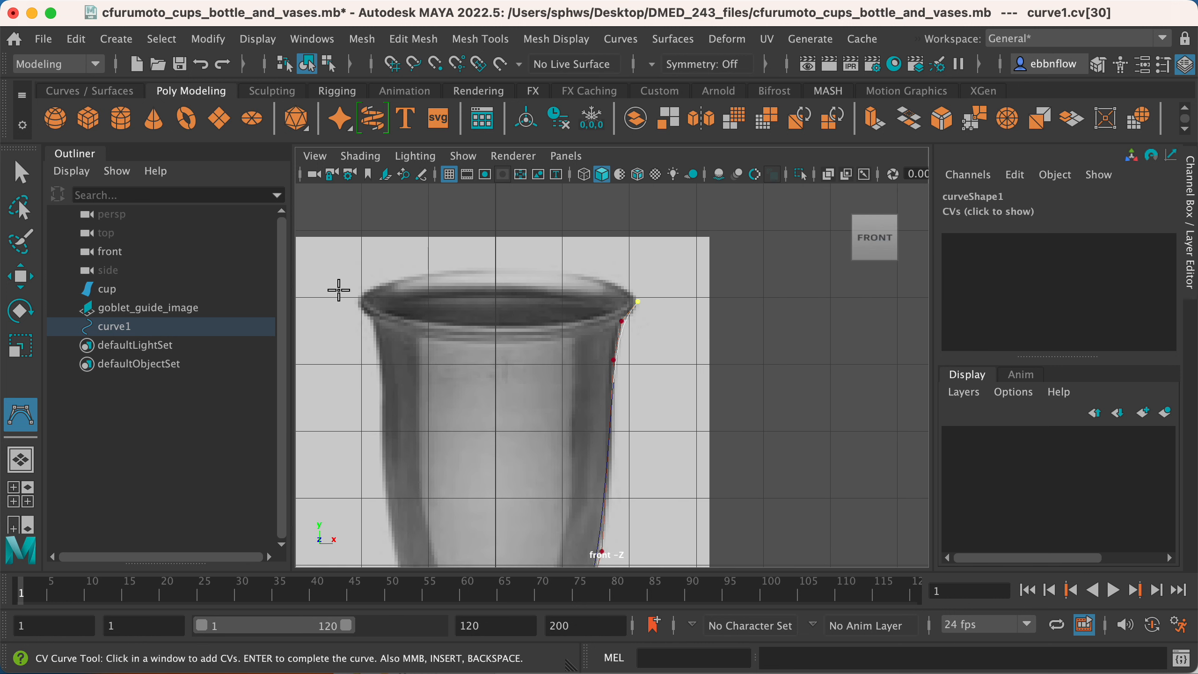
{"action": "left_click", "coordinate": [637, 292]}
{"action": "left_click", "coordinate": [633, 293]}
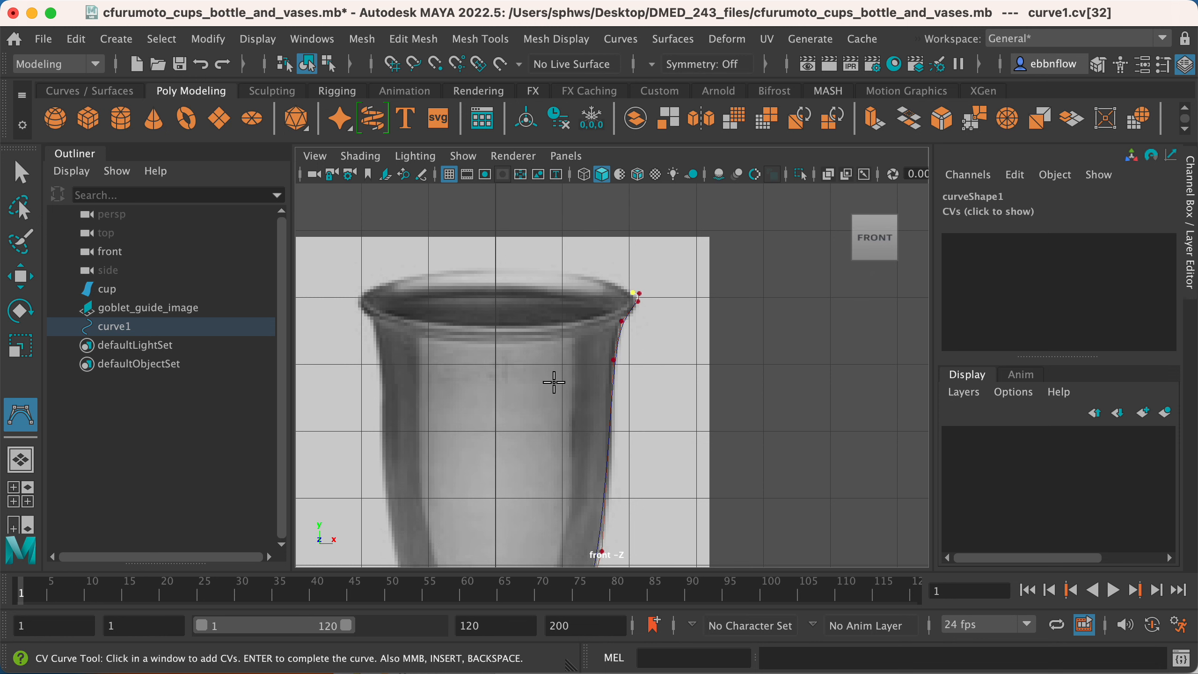
{"action": "middle_click_drag", "start_coordinate": [554, 380], "coordinate": [580, 335], "text": "alt"}
{"action": "left_click", "coordinate": [665, 242]}
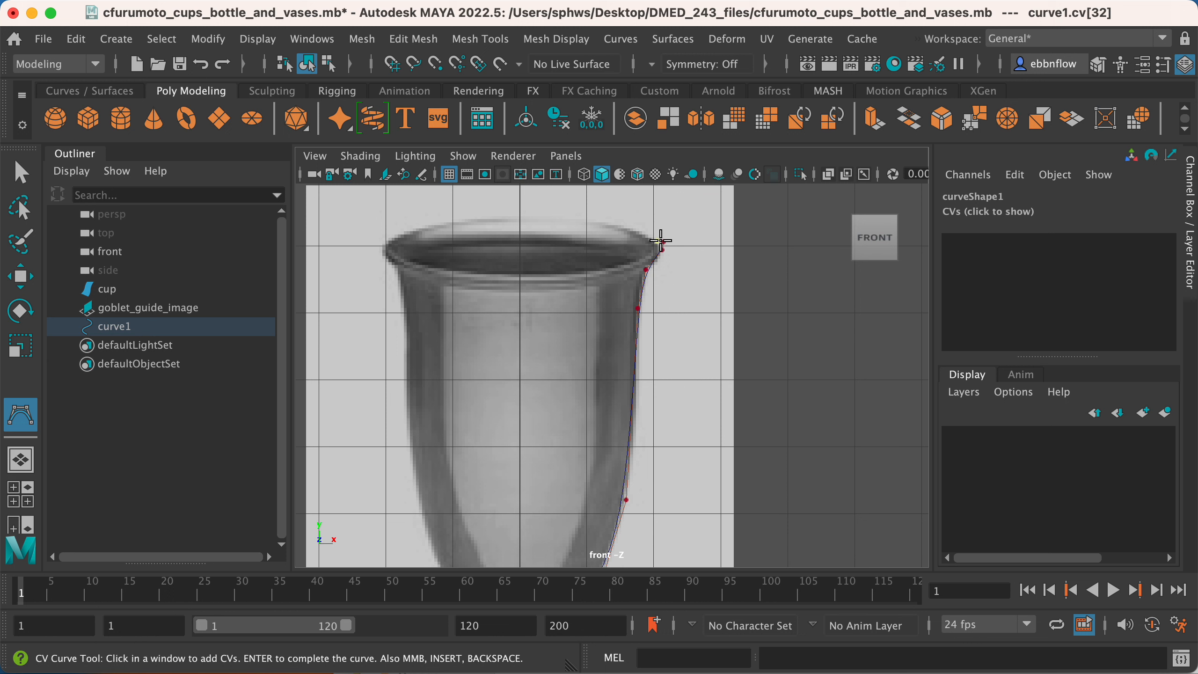
Step: Trace the bowl's inner wall down from the rim to its lower bend, slightly inside the outer profile
{"action": "left_click", "coordinate": [638, 266]}
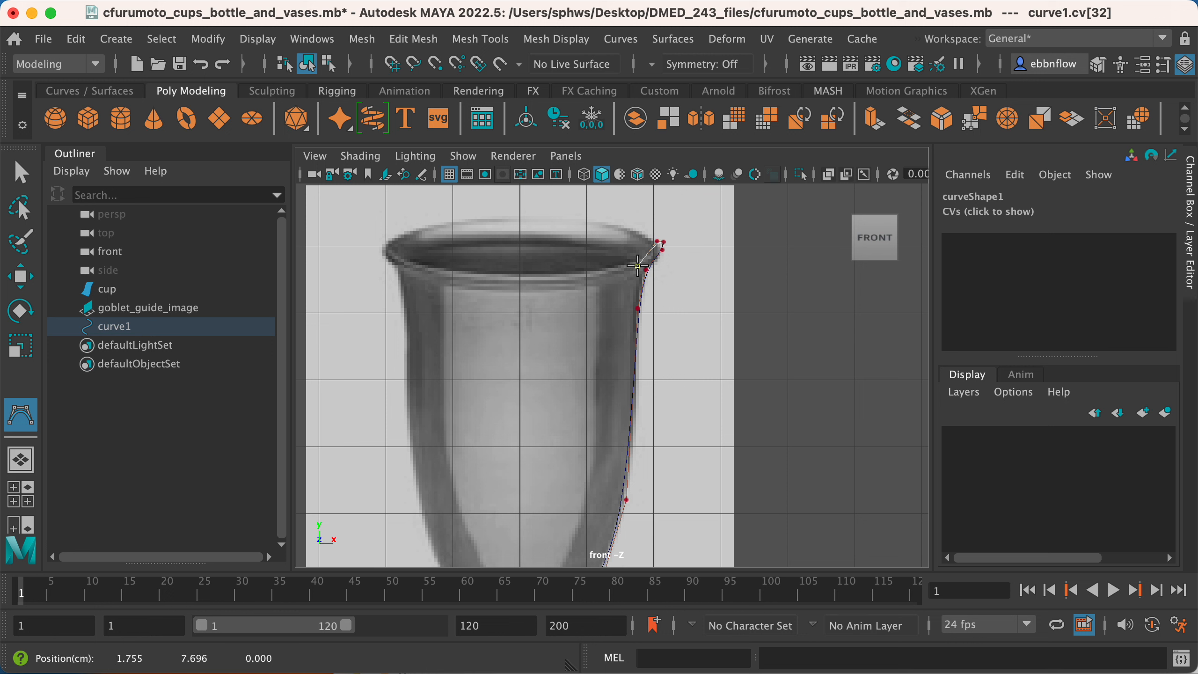
{"action": "left_click", "coordinate": [627, 310]}
{"action": "middle_click_drag", "start_coordinate": [605, 499], "coordinate": [660, 387], "text": "alt"}
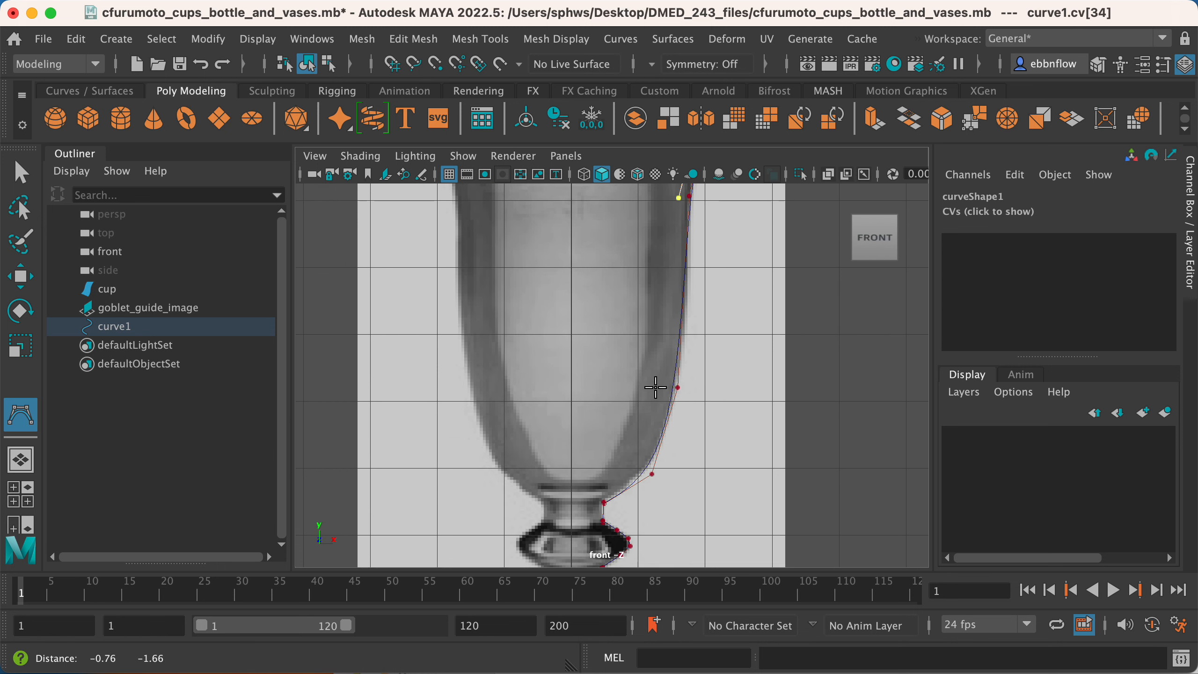
{"action": "left_click", "coordinate": [662, 387]}
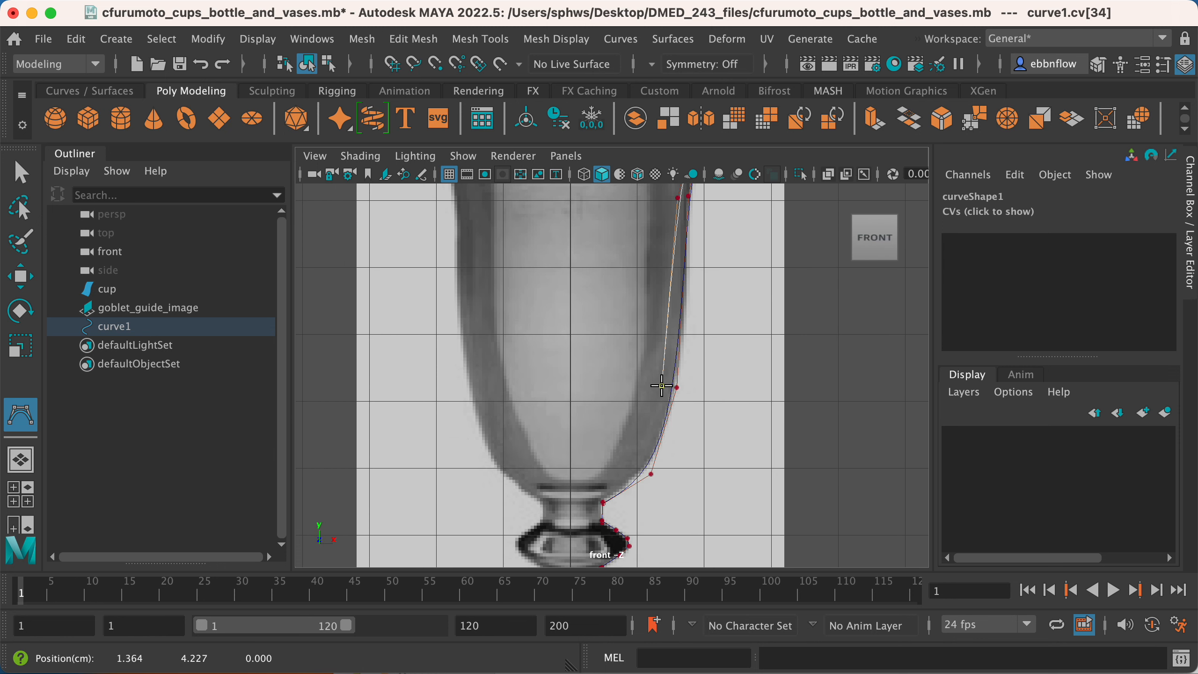
{"action": "left_click", "coordinate": [640, 461]}
{"action": "key", "text": "z"}
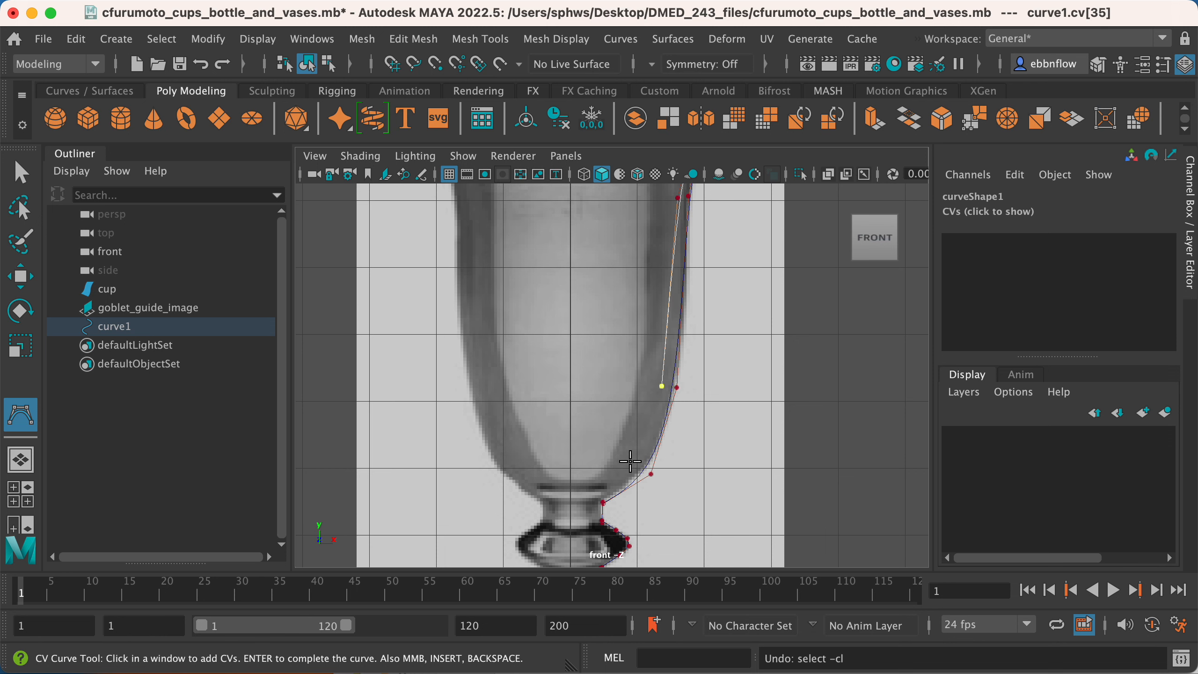
{"action": "left_click", "coordinate": [636, 457]}
Step: Bring the inner wall of the curve to the vertical centre axis at the bottom of the bowl
{"action": "middle_click_drag", "start_coordinate": [583, 487], "coordinate": [635, 463], "text": "alt"}
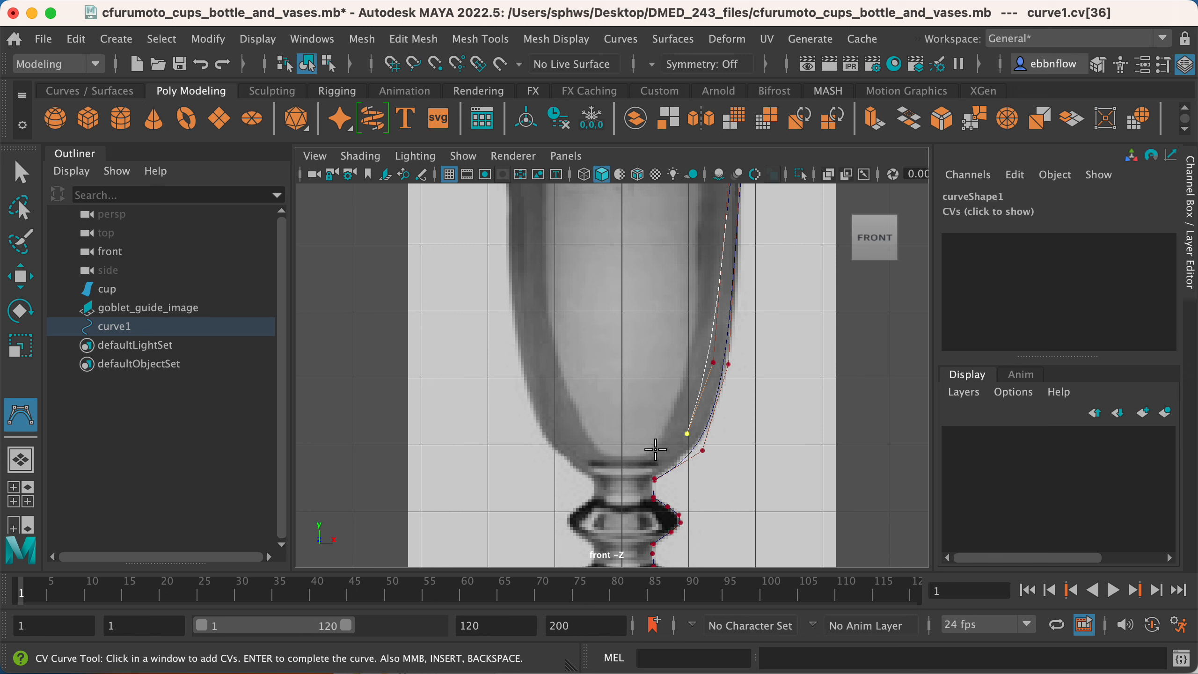
{"action": "scroll", "coordinate": [617, 505], "scroll_direction": "down", "scroll_amount": 3}
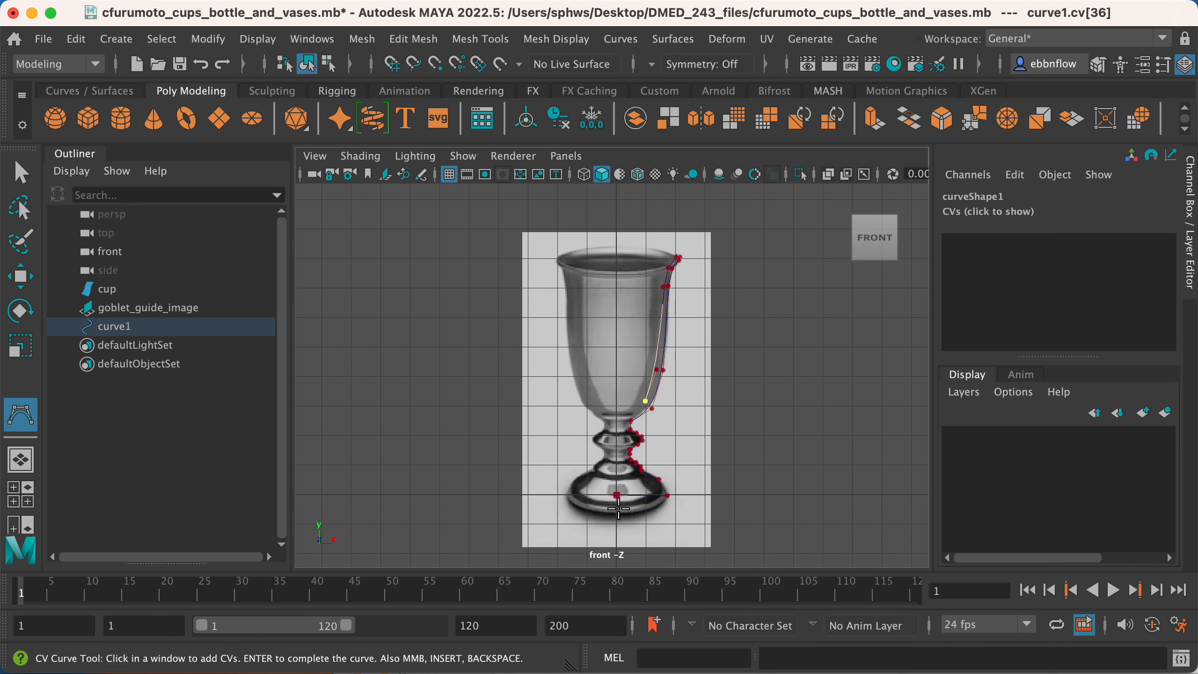
{"action": "scroll", "coordinate": [617, 494], "scroll_direction": "up", "scroll_amount": 2}
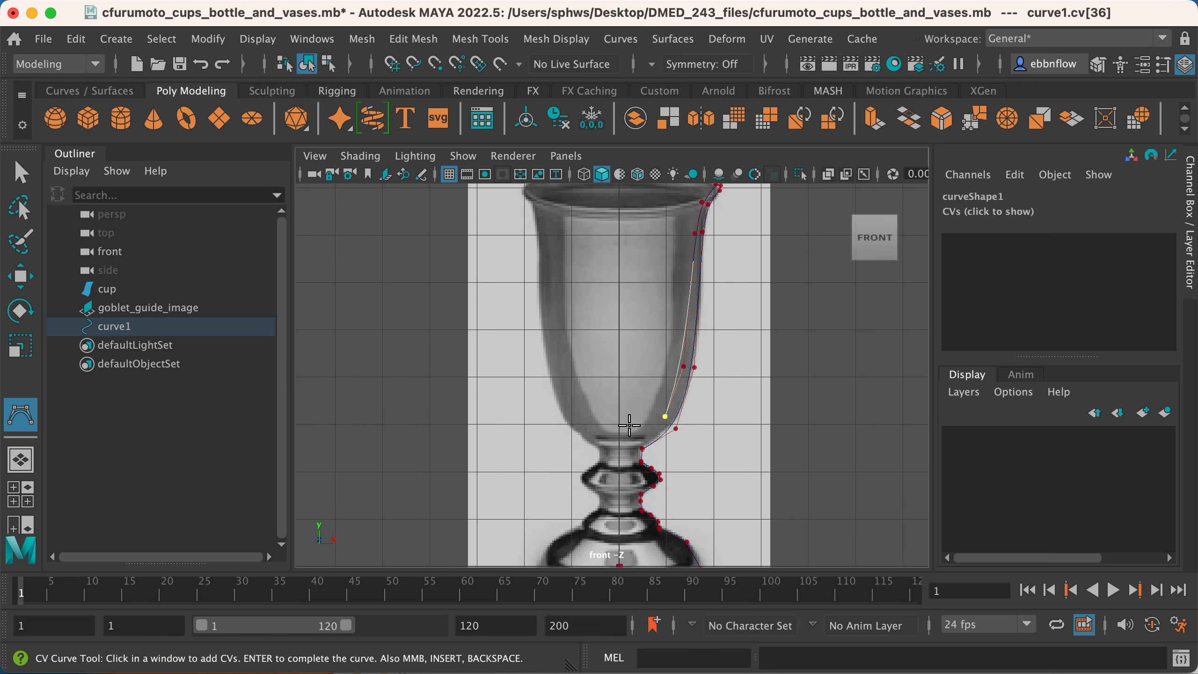
{"action": "scroll", "coordinate": [627, 425], "scroll_direction": "up", "scroll_amount": 4}
{"action": "scroll", "coordinate": [622, 443], "scroll_direction": "up", "scroll_amount": 1}
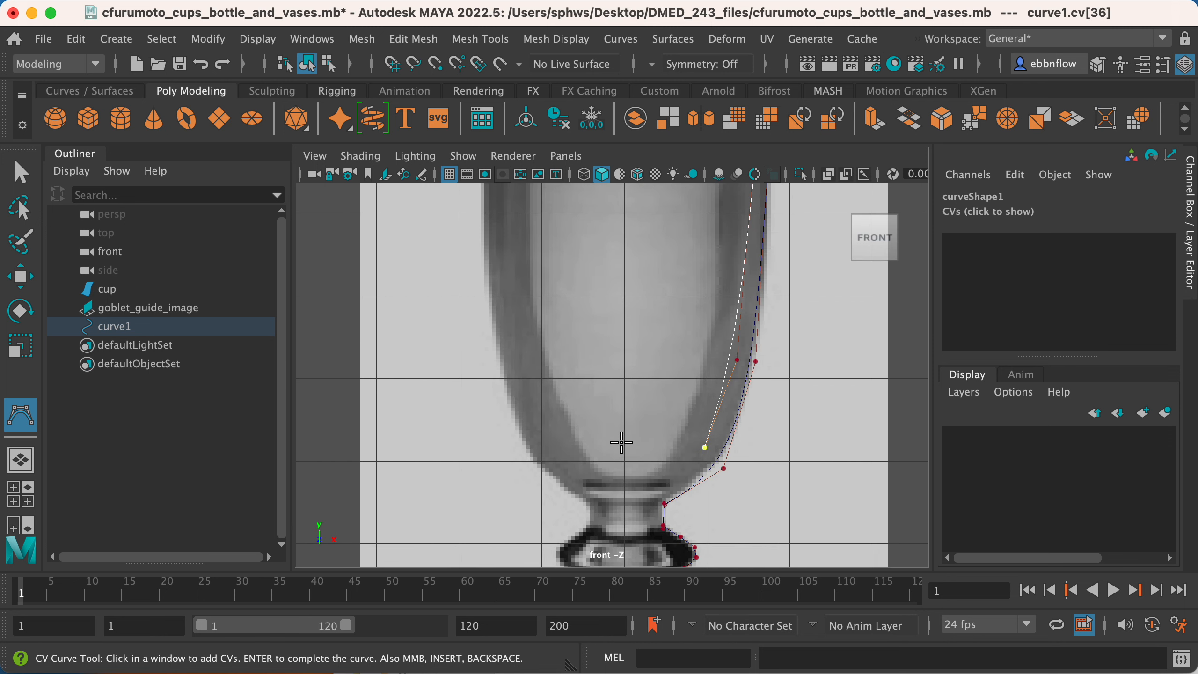
{"action": "left_click", "coordinate": [624, 482]}
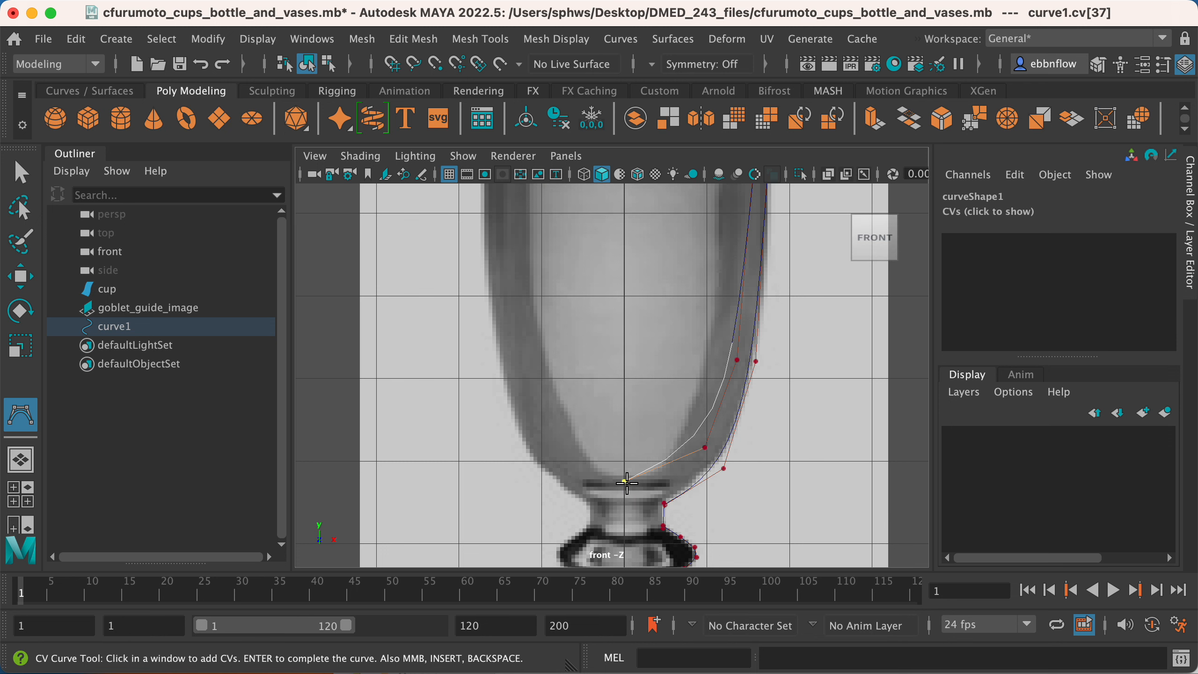
{"action": "key", "text": "f"}
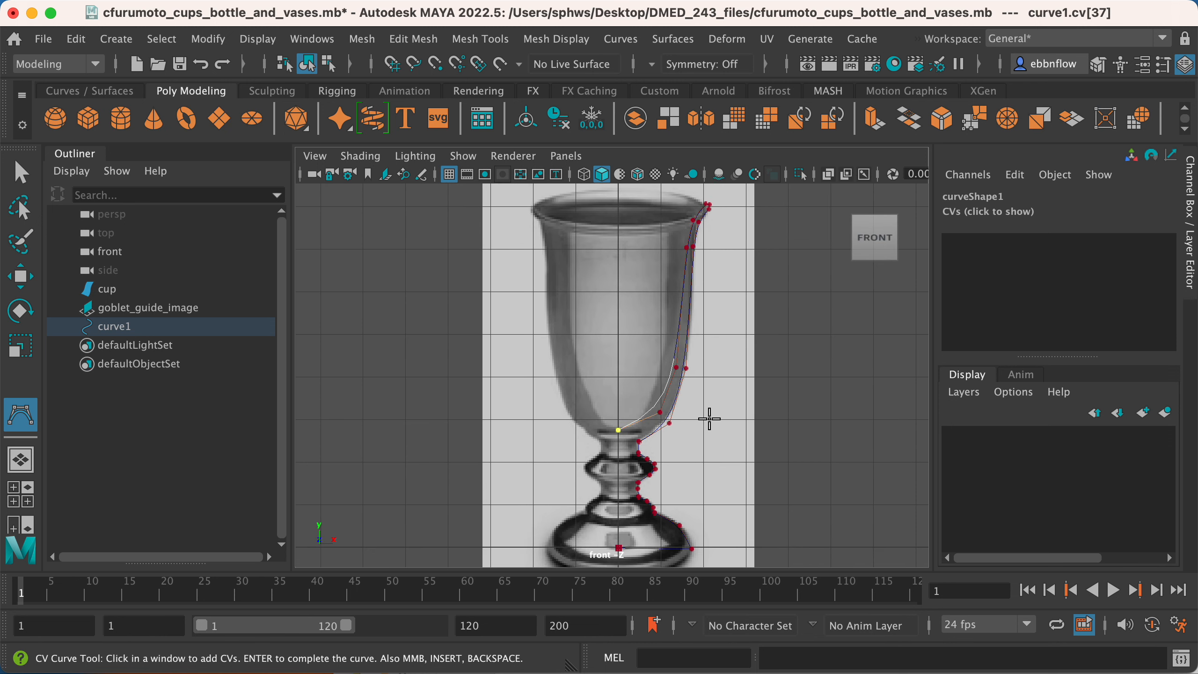
Step: Complete the goblet's CV profile curve and switch to the perspective view
{"action": "scroll", "coordinate": [710, 419], "scroll_direction": "down", "scroll_amount": 4}
{"action": "key", "text": "Return"}
{"action": "key", "text": "space"}
{"action": "key", "text": "space"}
Step: Move the goblet guide image back along Z to about -7.29, behind the profile curve
{"action": "middle_click_drag", "start_coordinate": [598, 314], "coordinate": [639, 327], "text": "alt"}
{"action": "left_click_drag", "start_coordinate": [661, 330], "coordinate": [599, 332], "text": "alt"}
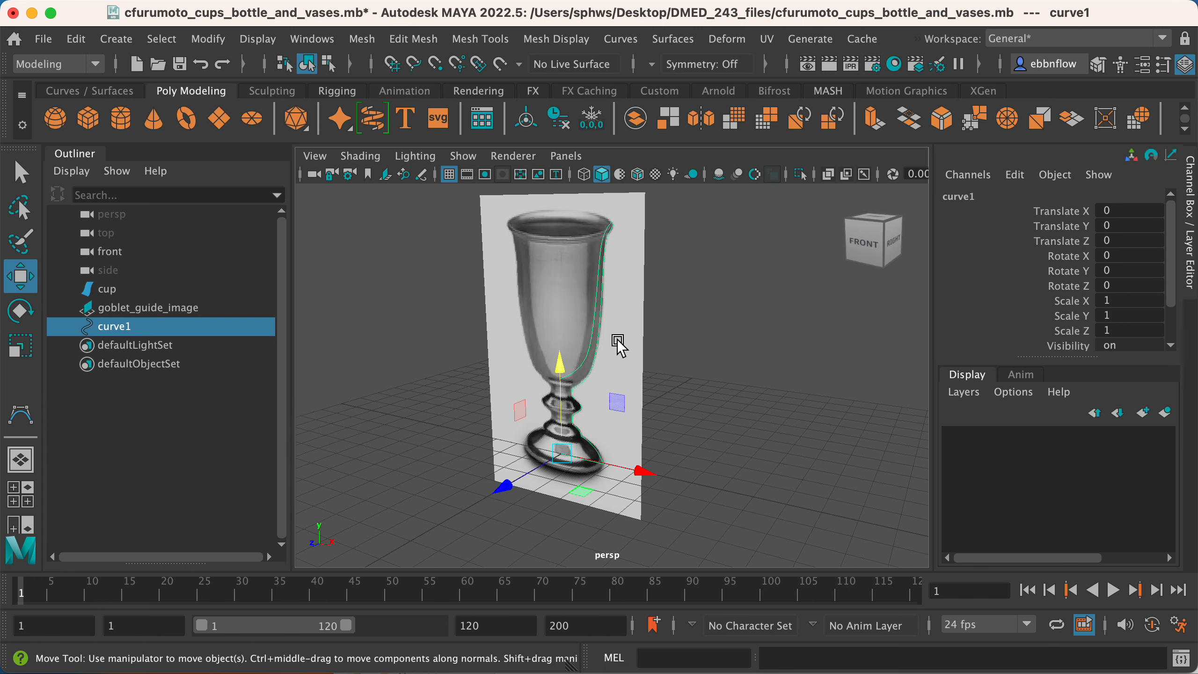
{"action": "left_click", "coordinate": [157, 303]}
{"action": "left_click_drag", "start_coordinate": [504, 356], "coordinate": [683, 463], "text": "alt"}
Step: Revolve the goblet's profile curve into a surface
{"action": "left_click", "coordinate": [591, 410]}
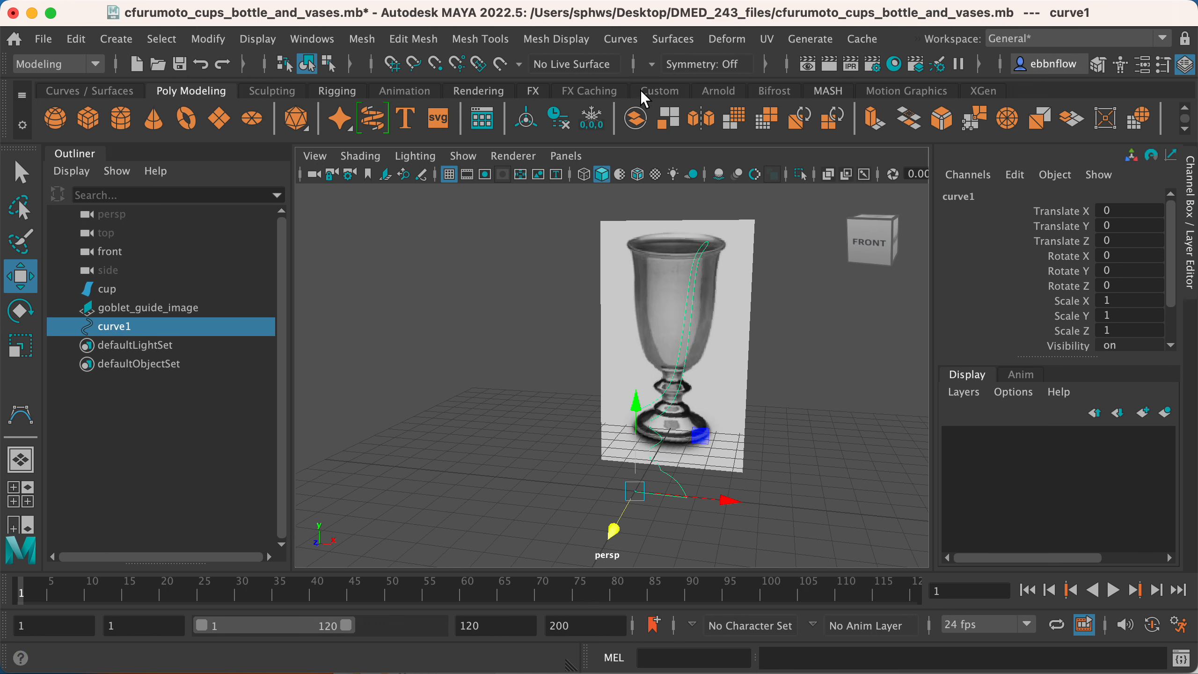
{"action": "left_click", "coordinate": [680, 37]}
{"action": "left_click", "coordinate": [698, 127]}
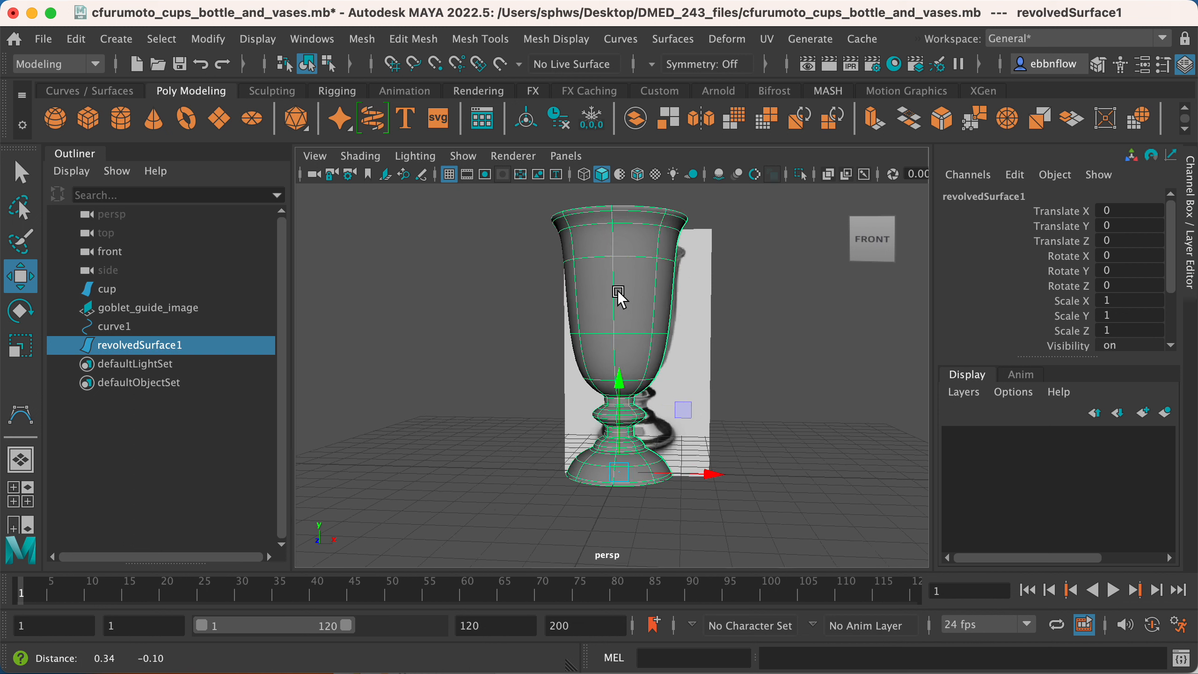
{"action": "scroll", "coordinate": [618, 291], "scroll_direction": "up", "scroll_amount": 3}
{"action": "scroll", "coordinate": [622, 294], "scroll_direction": "down", "scroll_amount": 3}
{"action": "middle_click_drag", "start_coordinate": [623, 294], "coordinate": [649, 335], "text": "alt"}
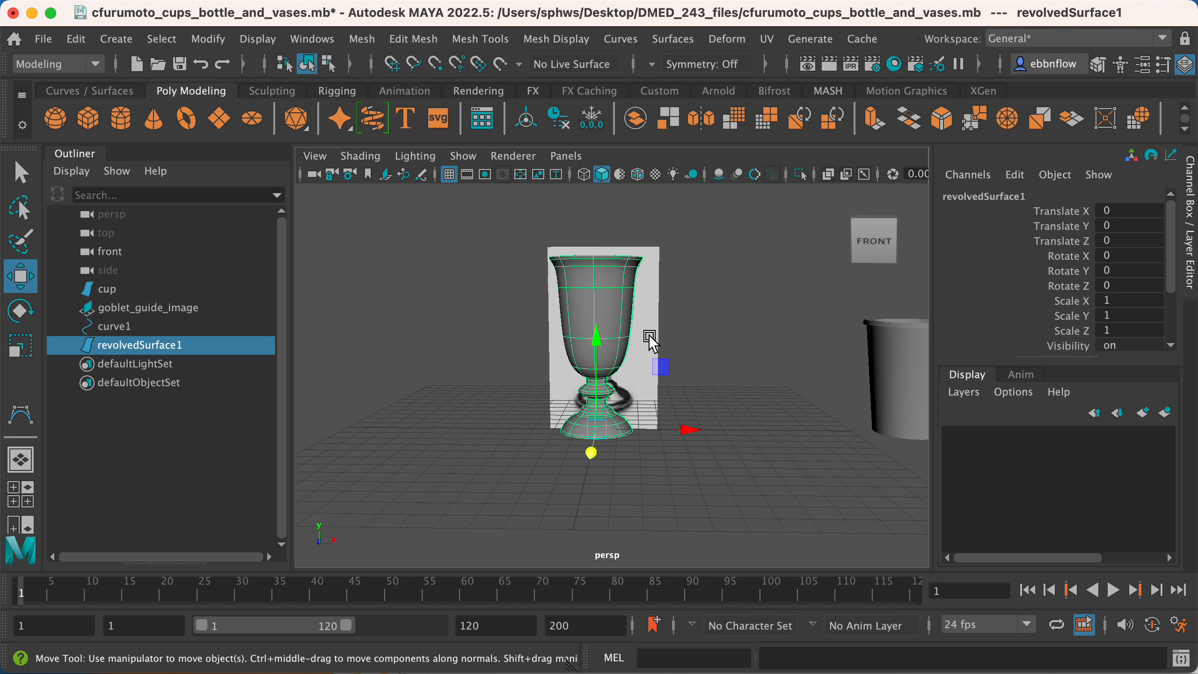
Step: Rename the revolved surface as goblet
{"action": "left_click", "coordinate": [129, 321]}
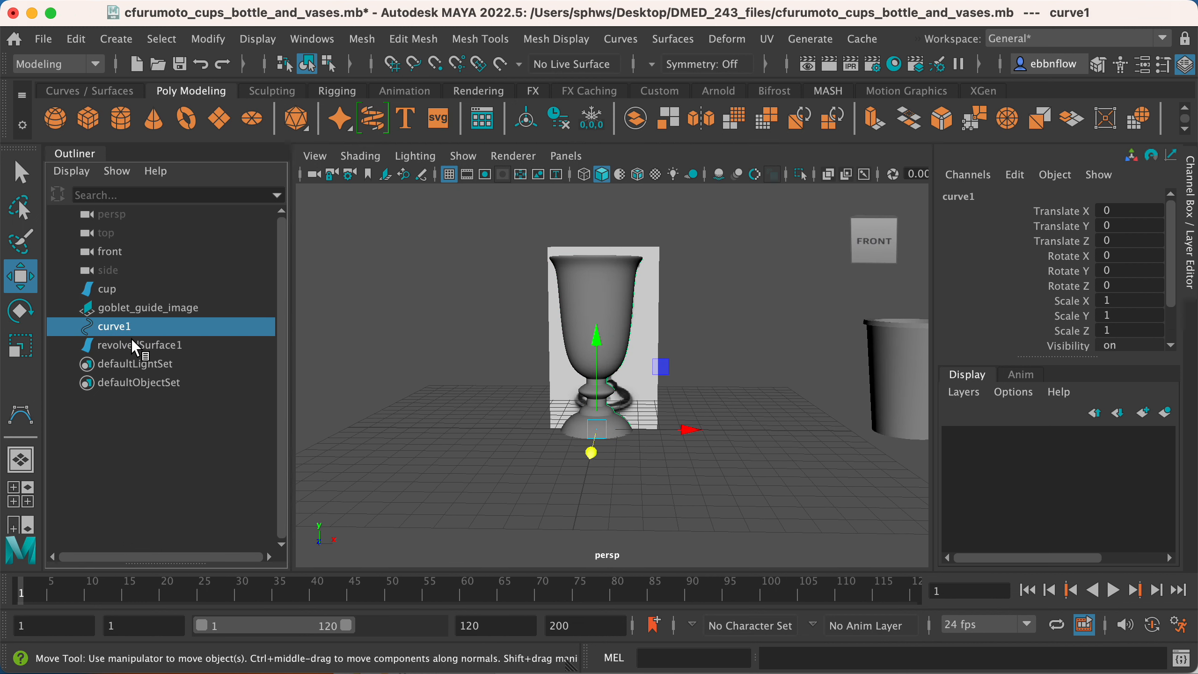
{"action": "left_click", "coordinate": [131, 339]}
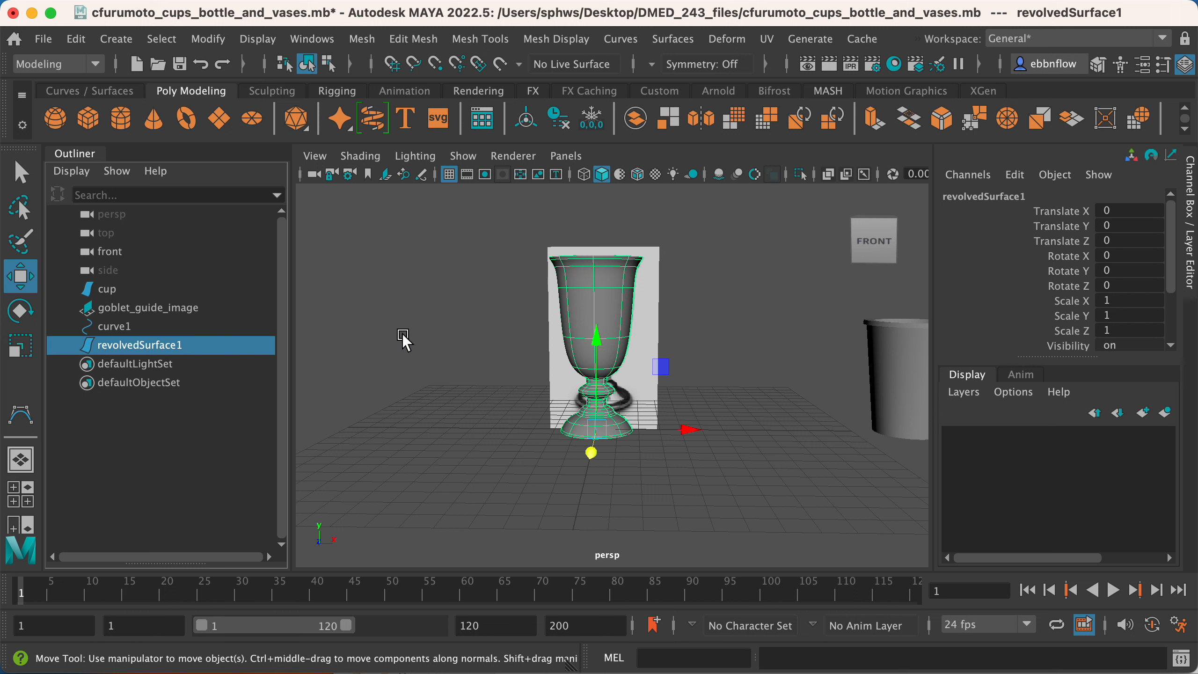
{"action": "double_click", "coordinate": [993, 194]}
{"action": "left_click_drag", "start_coordinate": [992, 202], "coordinate": [1031, 196]}
{"action": "type", "text": "g"}
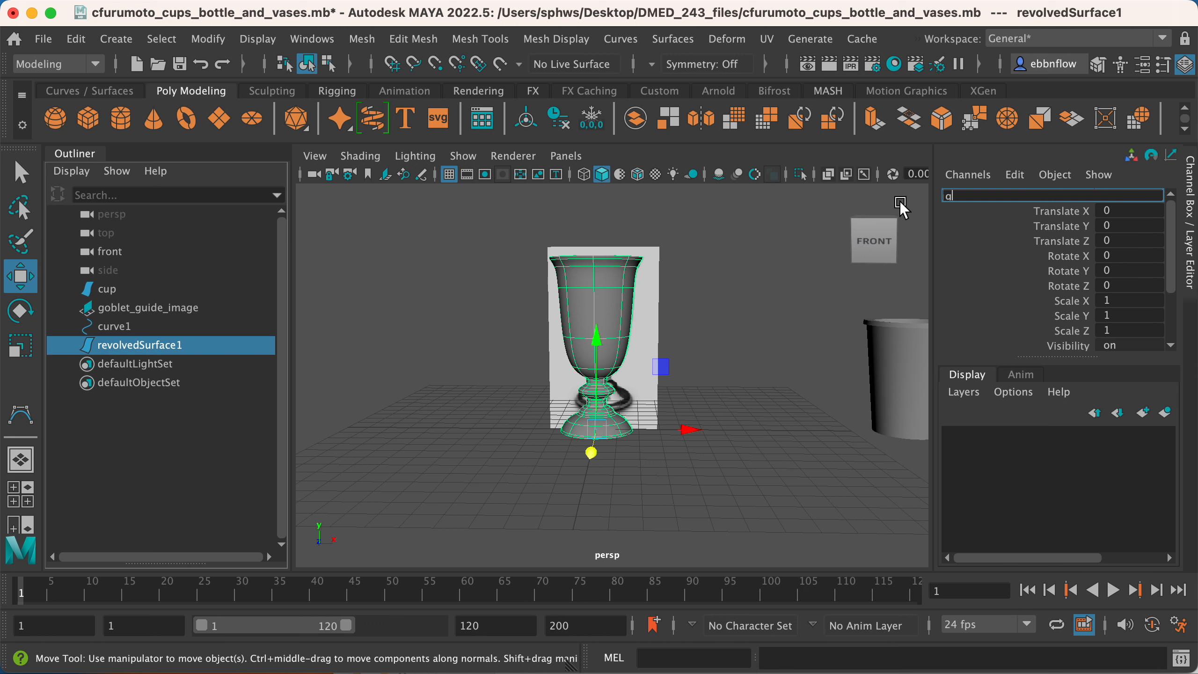
{"action": "type", "text": "oblet"}
{"action": "key", "text": "Return"}
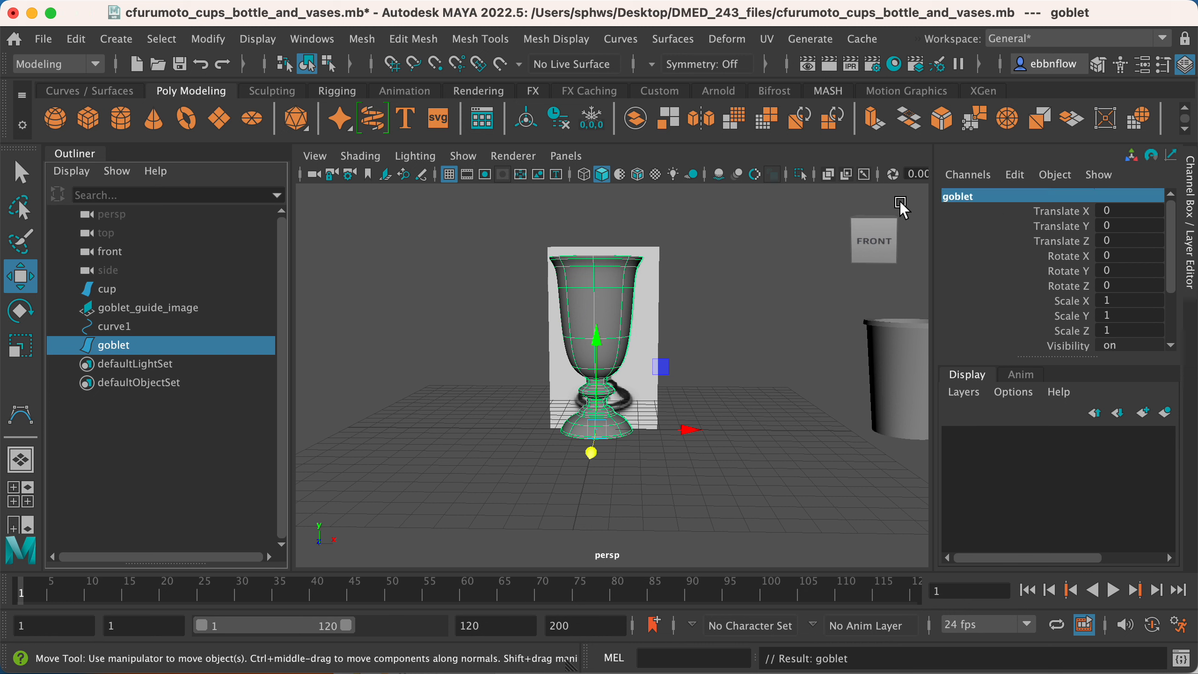
Step: Move the goblet about 7.04 cm along X, clear of the guide image, and deselect it
{"action": "left_click_drag", "start_coordinate": [690, 430], "coordinate": [834, 422]}
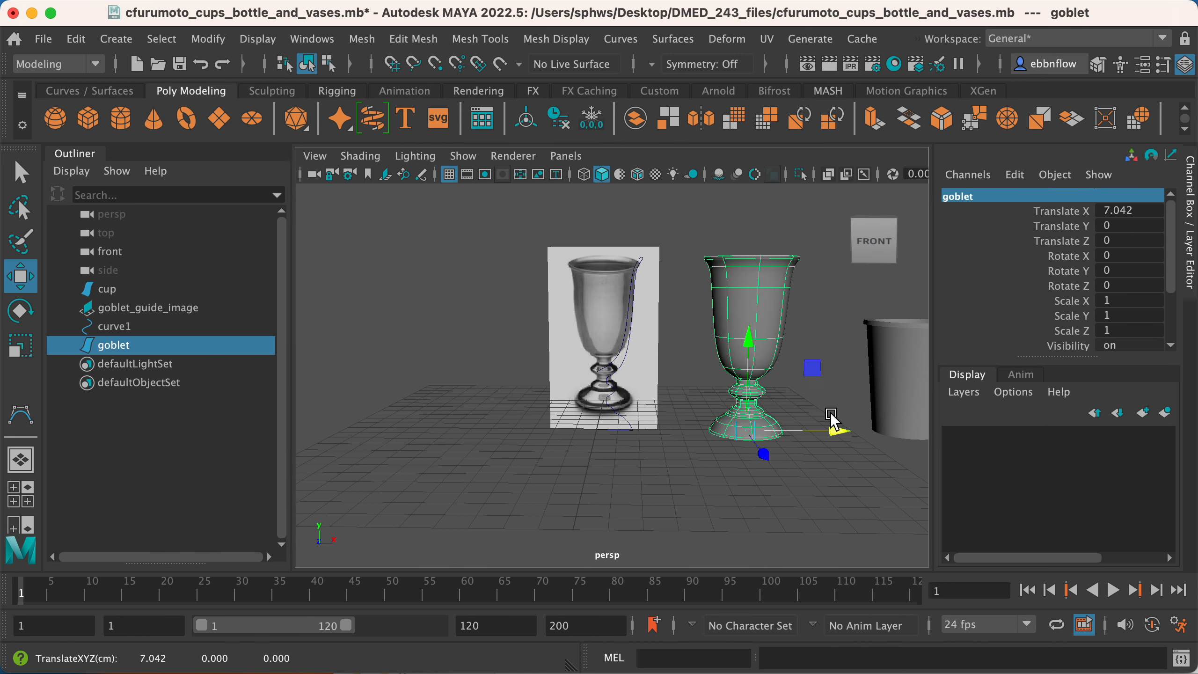
{"action": "left_click", "coordinate": [700, 374]}
{"action": "mouse_move", "coordinate": [700, 373]}
{"action": "left_mouse_down", "text": "alt"}
{"action": "mouse_move", "coordinate": [678, 363]}
{"action": "mouse_move", "coordinate": [696, 375]}
{"action": "left_mouse_up", "text": "alt"}
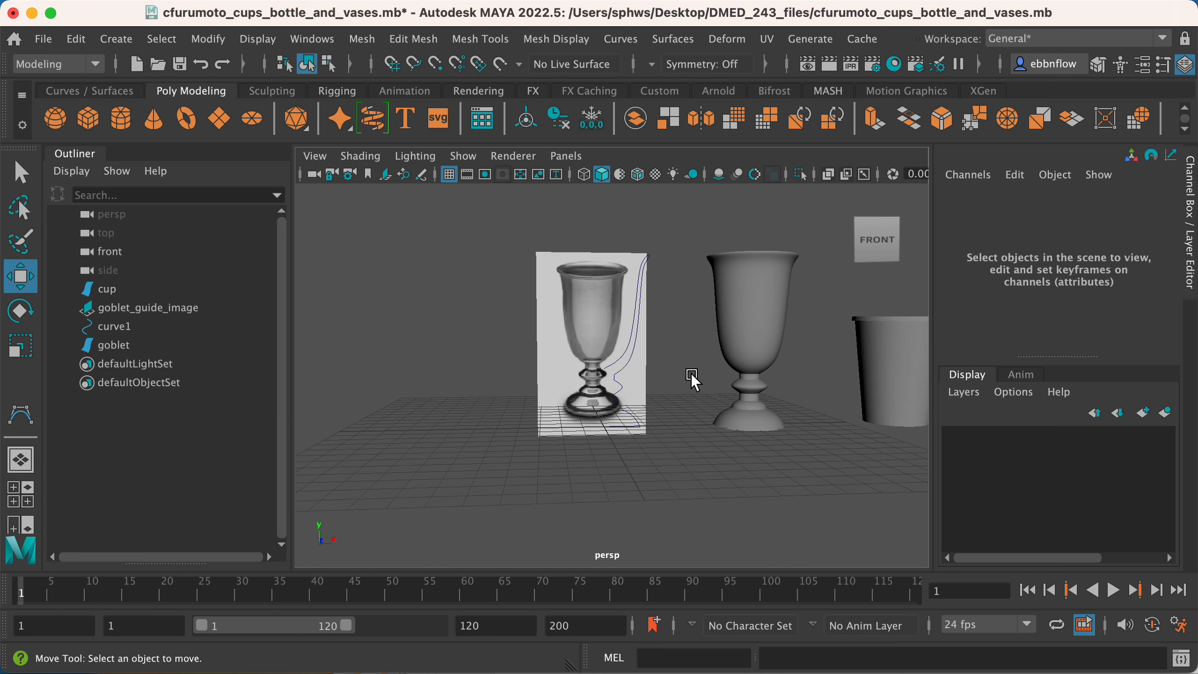
Step: Select the goblet's profile curve and display its control vertices in the front view
{"action": "left_click", "coordinate": [626, 351]}
{"action": "left_click_drag", "start_coordinate": [634, 334], "coordinate": [631, 335], "text": "alt"}
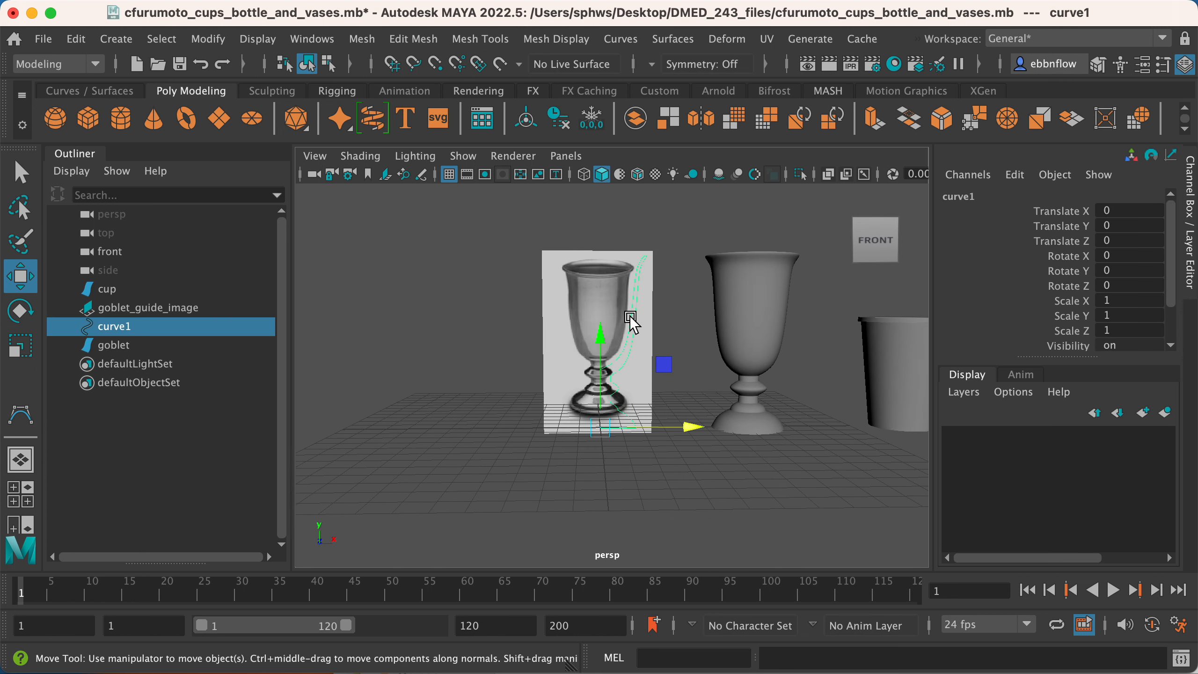
{"action": "key", "text": "space"}
{"action": "key", "text": "space"}
{"action": "scroll", "coordinate": [519, 448], "scroll_direction": "down", "scroll_amount": 4}
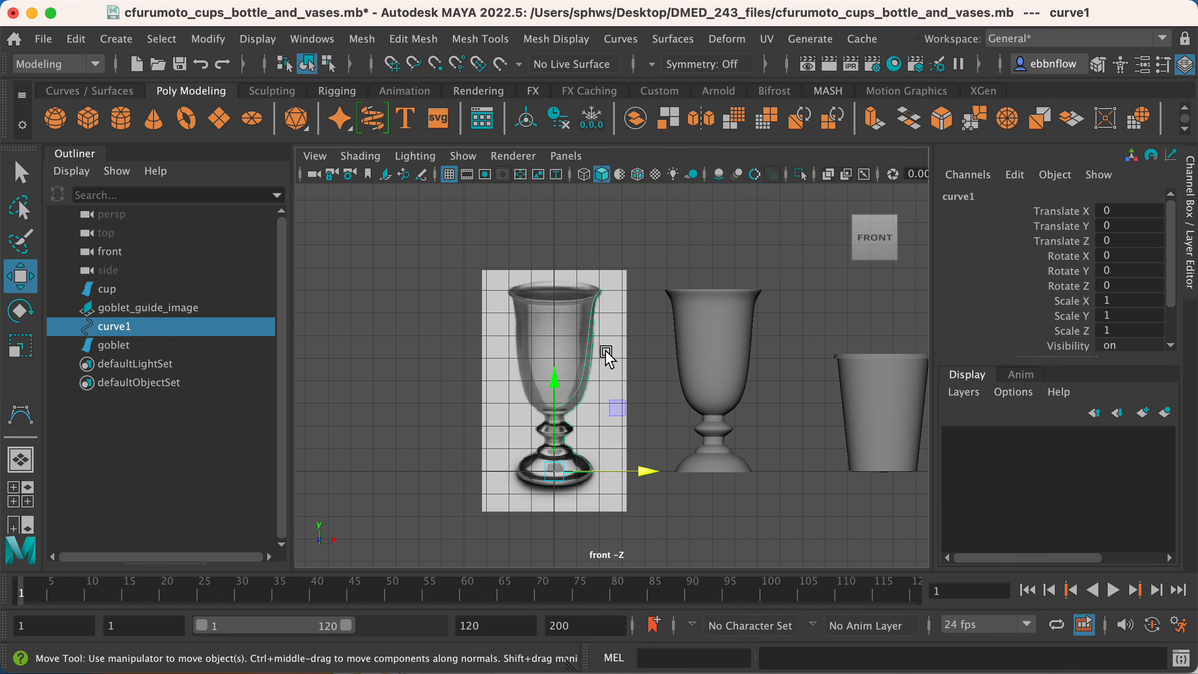
{"action": "scroll", "coordinate": [607, 353], "scroll_direction": "up", "scroll_amount": 1}
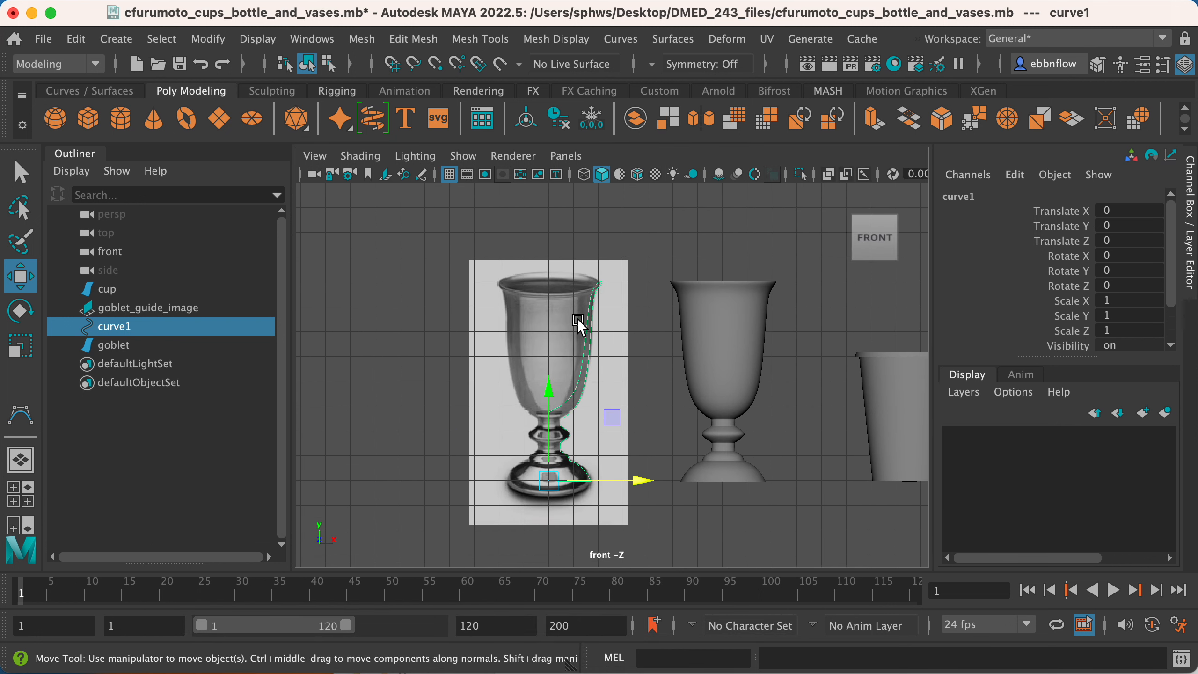
{"action": "right_click", "coordinate": [588, 307]}
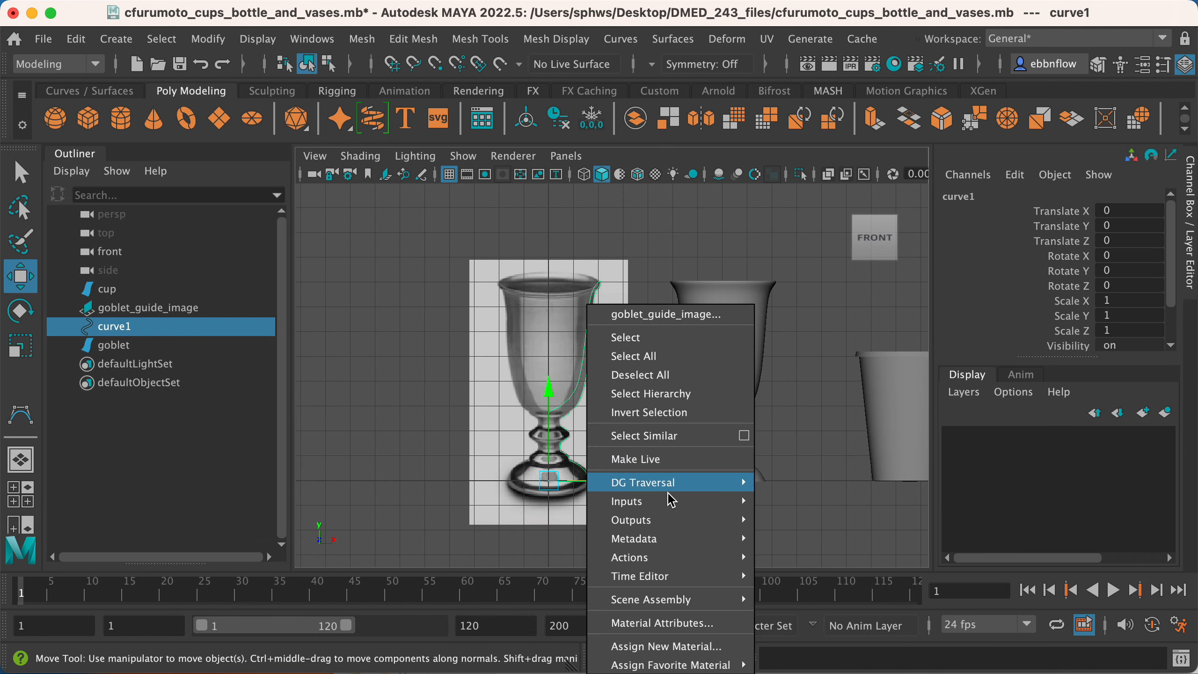
{"action": "left_click", "coordinate": [597, 283]}
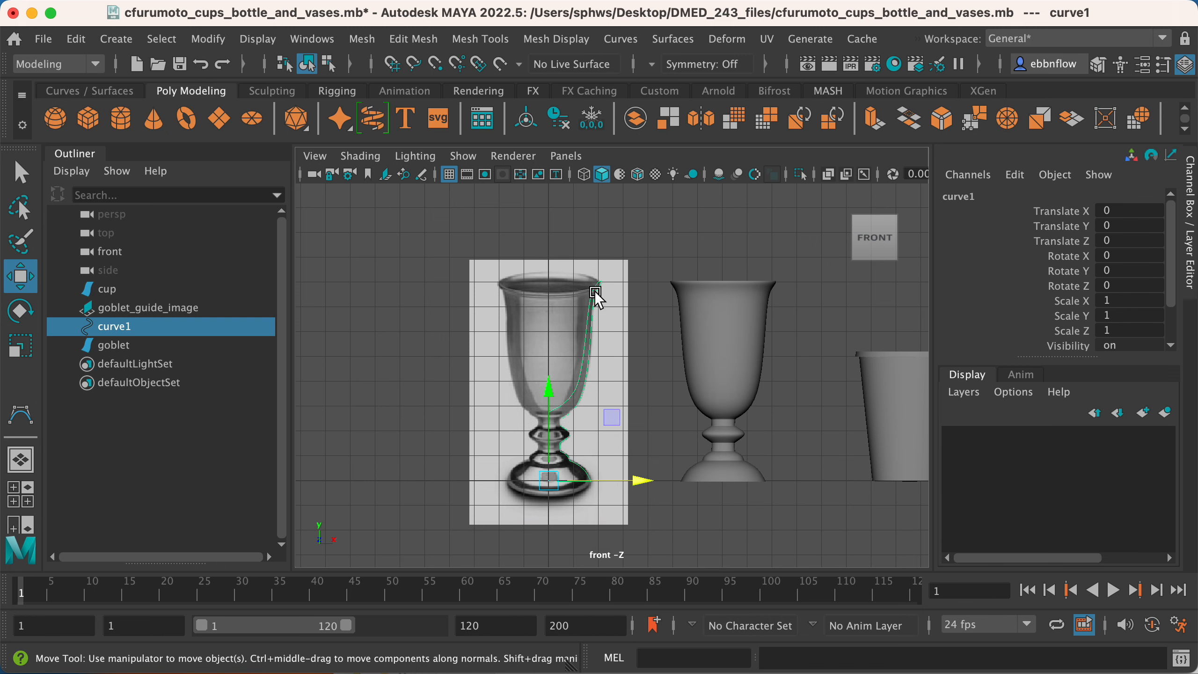
{"action": "right_click", "coordinate": [591, 315]}
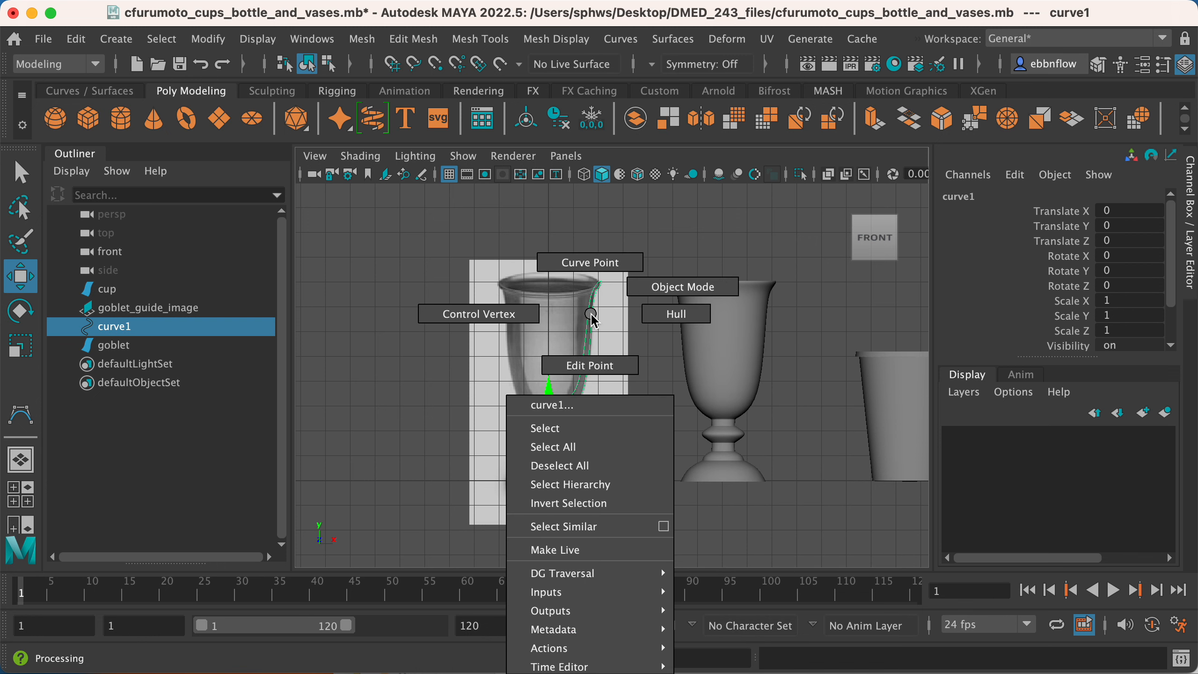
{"action": "left_click", "coordinate": [495, 316]}
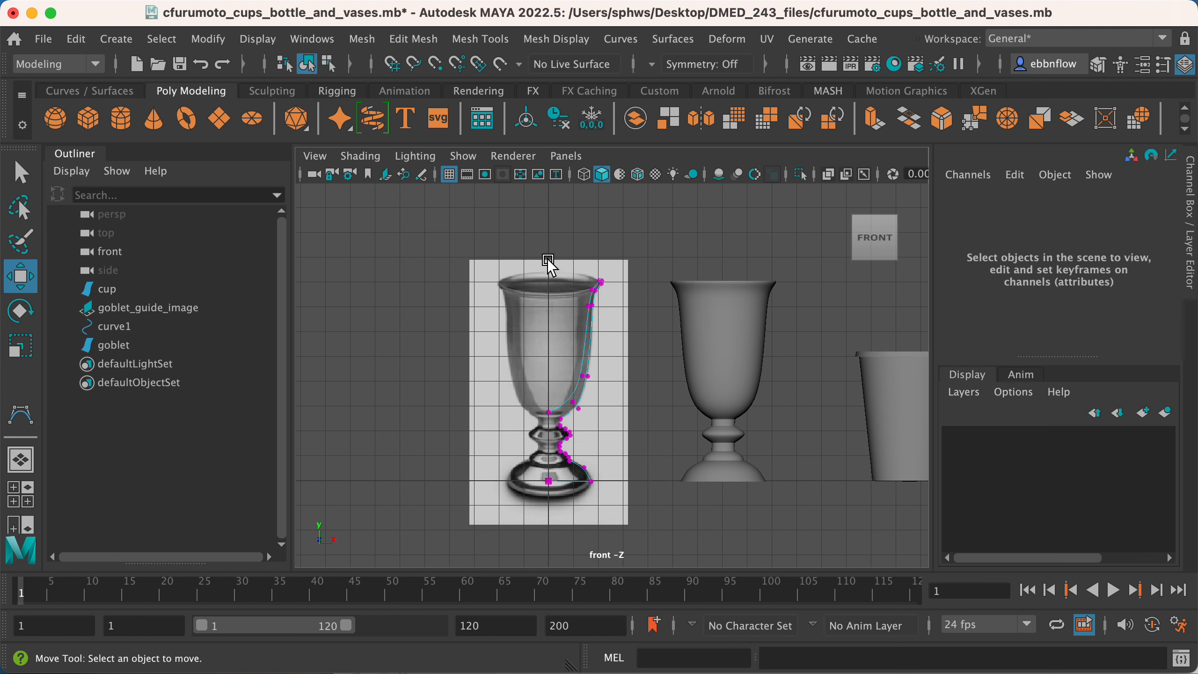
Step: Try reshaping the goblet by moving the curve's control vertices: rim upward, lower bowl and stem outward, inner bowl bottom on the axis
{"action": "left_click_drag", "start_coordinate": [556, 254], "coordinate": [592, 281]}
{"action": "left_click_drag", "start_coordinate": [568, 342], "coordinate": [616, 366]}
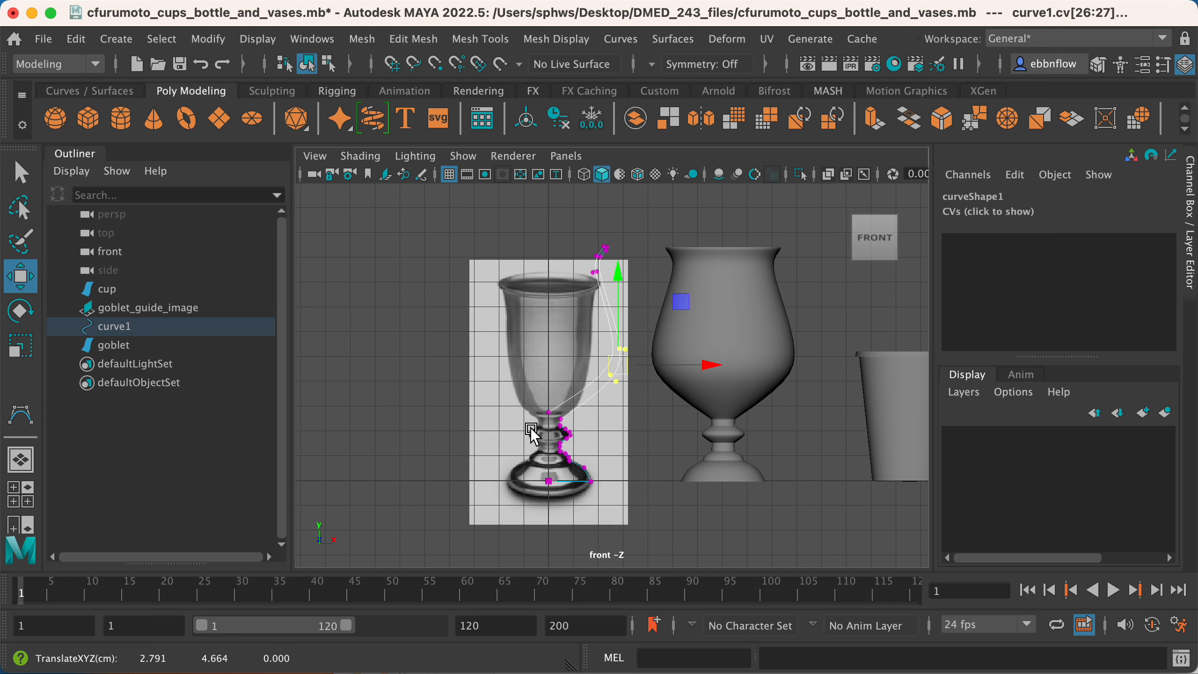
{"action": "left_click_drag", "start_coordinate": [529, 417], "coordinate": [586, 431]}
{"action": "middle_click_drag", "start_coordinate": [581, 443], "coordinate": [556, 439], "text": "alt"}
{"action": "scroll", "coordinate": [528, 446], "scroll_direction": "up", "scroll_amount": 1}
{"action": "mouse_move", "coordinate": [525, 401]}
{"action": "left_mouse_down"}
{"action": "mouse_move", "coordinate": [547, 417]}
{"action": "mouse_move", "coordinate": [523, 425]}
{"action": "left_mouse_up"}
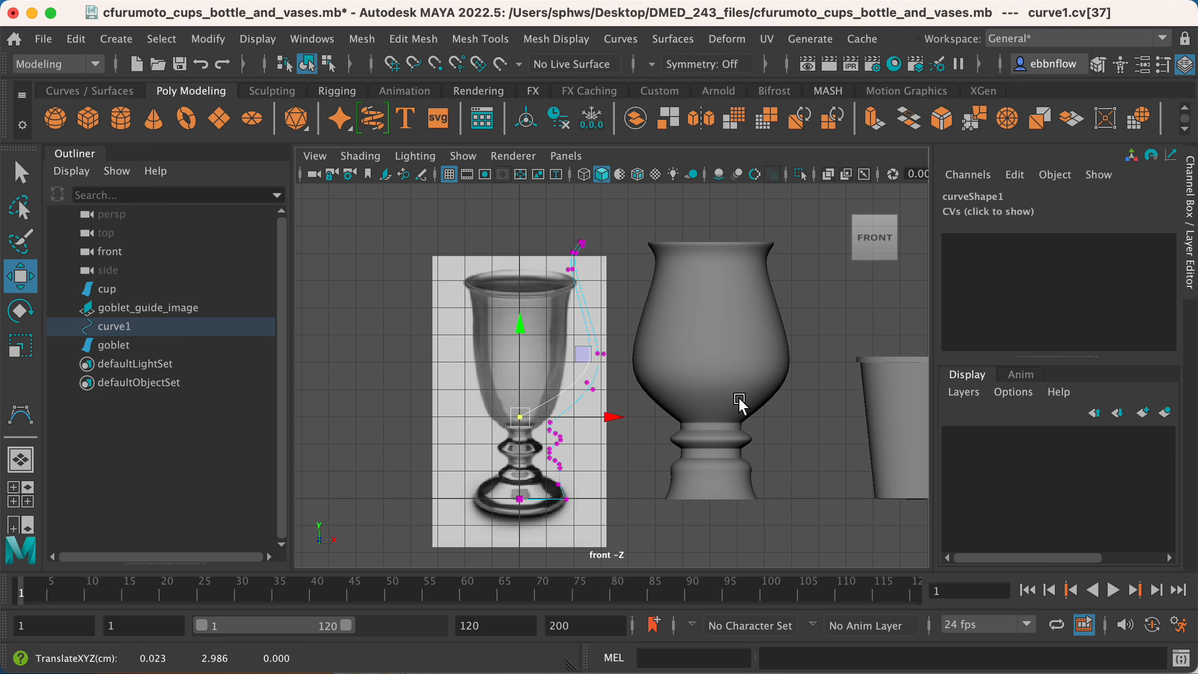
Step: Undo the moves of the profile curve's control vertices at the stem, bowl and rim
{"action": "scroll", "coordinate": [739, 398], "scroll_direction": "down", "scroll_amount": 3}
{"action": "scroll", "coordinate": [736, 397], "scroll_direction": "up", "scroll_amount": 5}
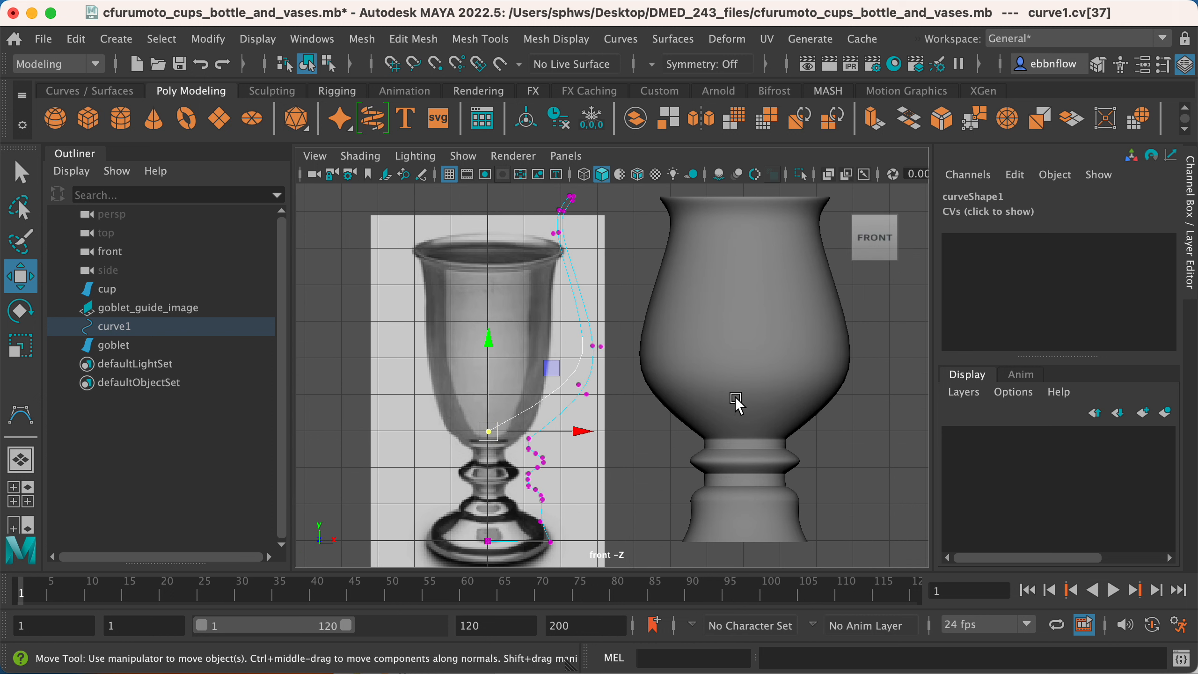
{"action": "scroll", "coordinate": [735, 397], "scroll_direction": "down", "scroll_amount": 3}
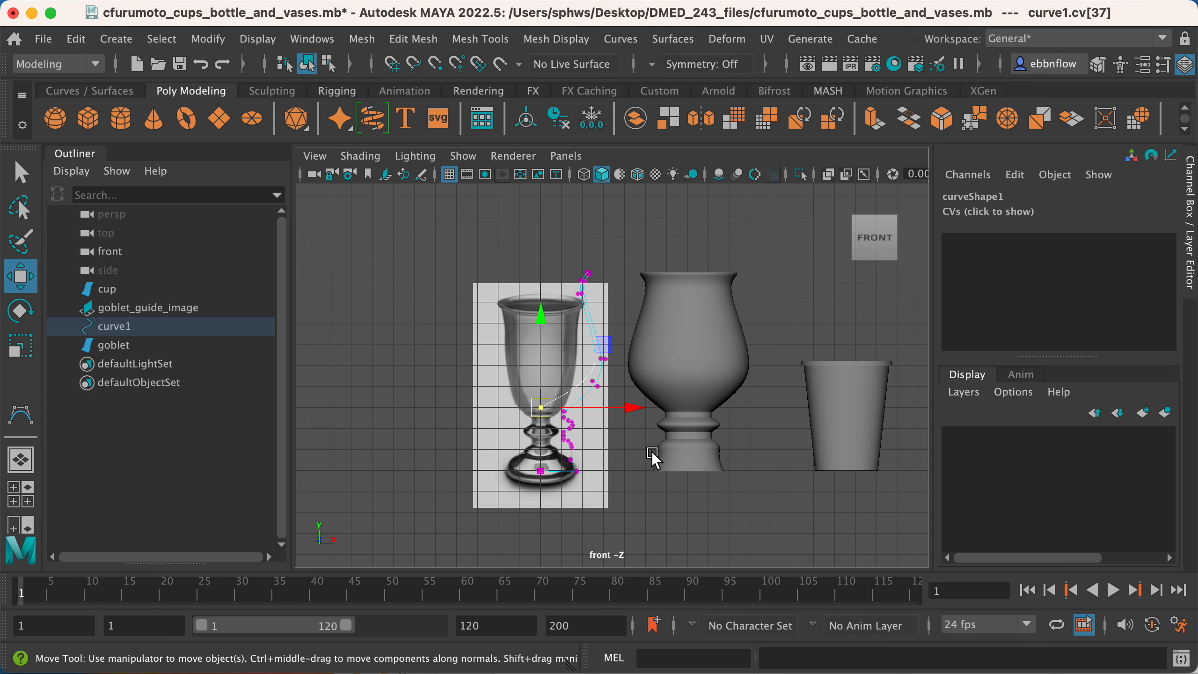
{"action": "scroll", "coordinate": [736, 389], "scroll_direction": "up", "scroll_amount": 2}
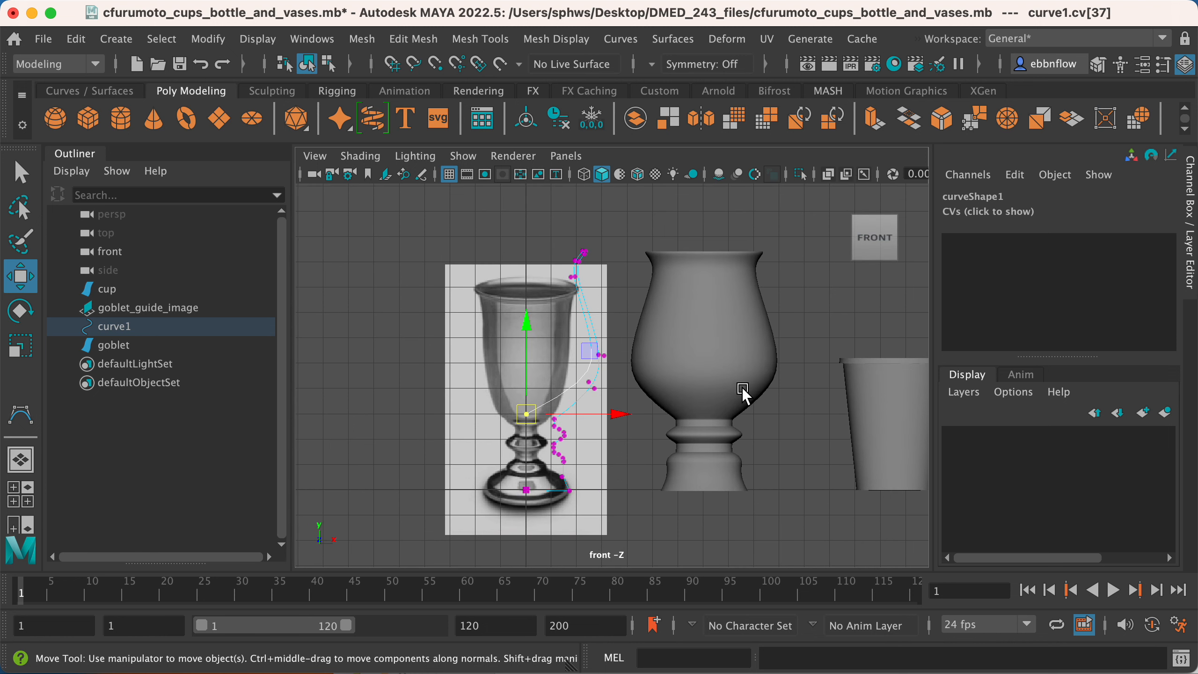
{"action": "scroll", "coordinate": [650, 458], "scroll_direction": "down", "scroll_amount": 2}
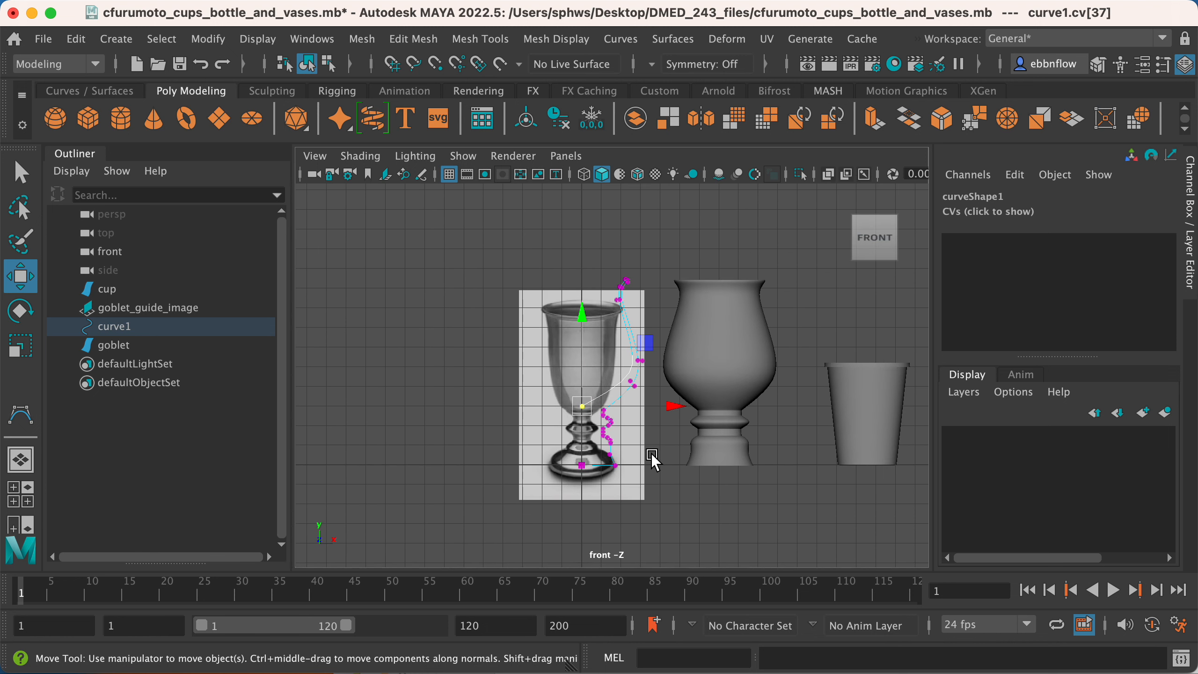
{"action": "scroll", "coordinate": [652, 453], "scroll_direction": "up", "scroll_amount": 2}
{"action": "key", "text": "super+z"}
{"action": "key", "text": "super+z"}
{"action": "key", "text": "super+z"}
{"action": "key", "text": "super+z"}
{"action": "key", "text": "super+z"}
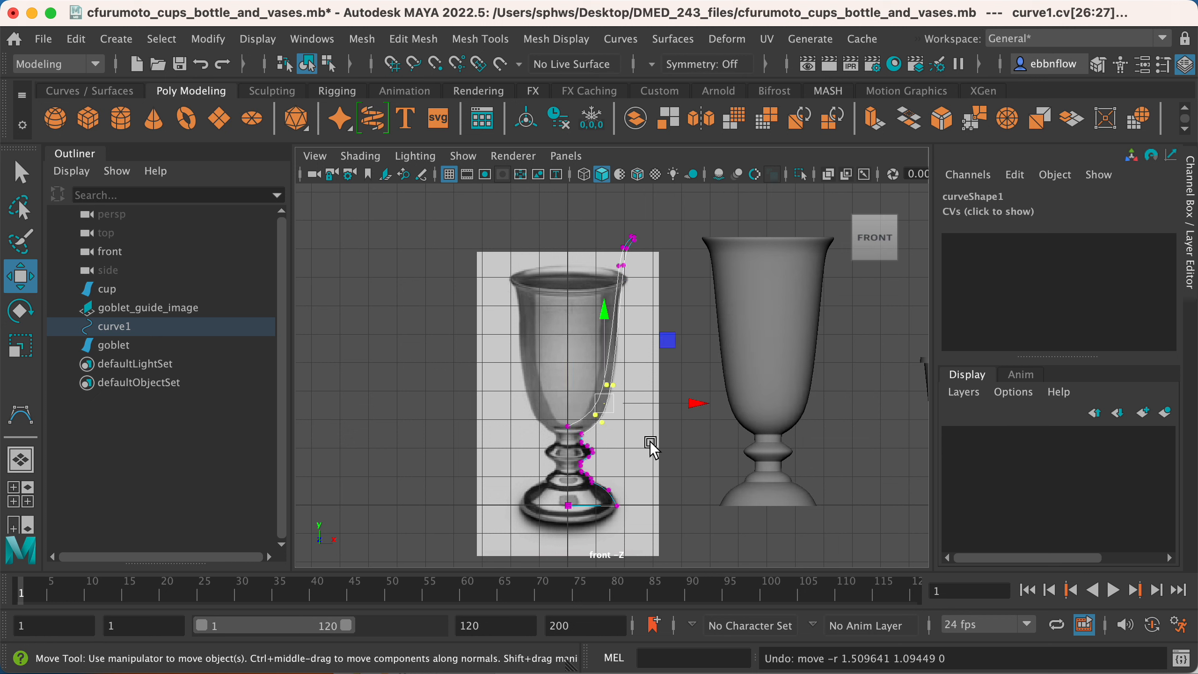
{"action": "key", "text": "super+z"}
{"action": "key", "text": "super+z"}
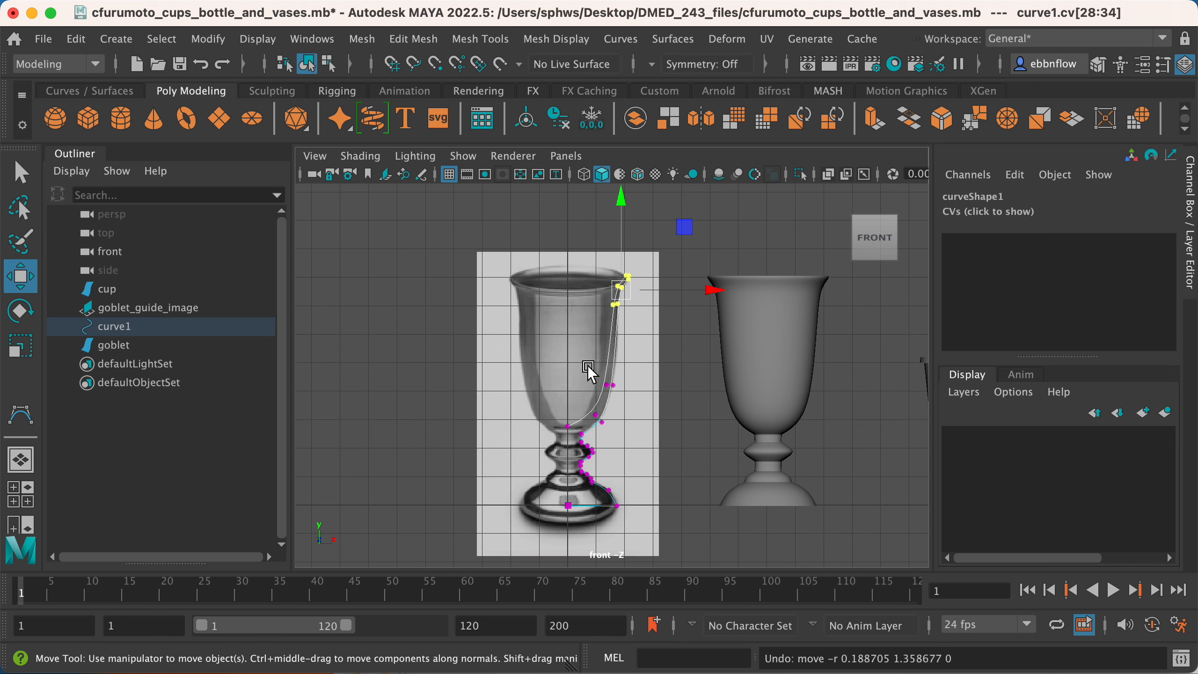
{"action": "scroll", "coordinate": [588, 365], "scroll_direction": "down", "scroll_amount": 1}
{"action": "scroll", "coordinate": [588, 370], "scroll_direction": "up", "scroll_amount": 2}
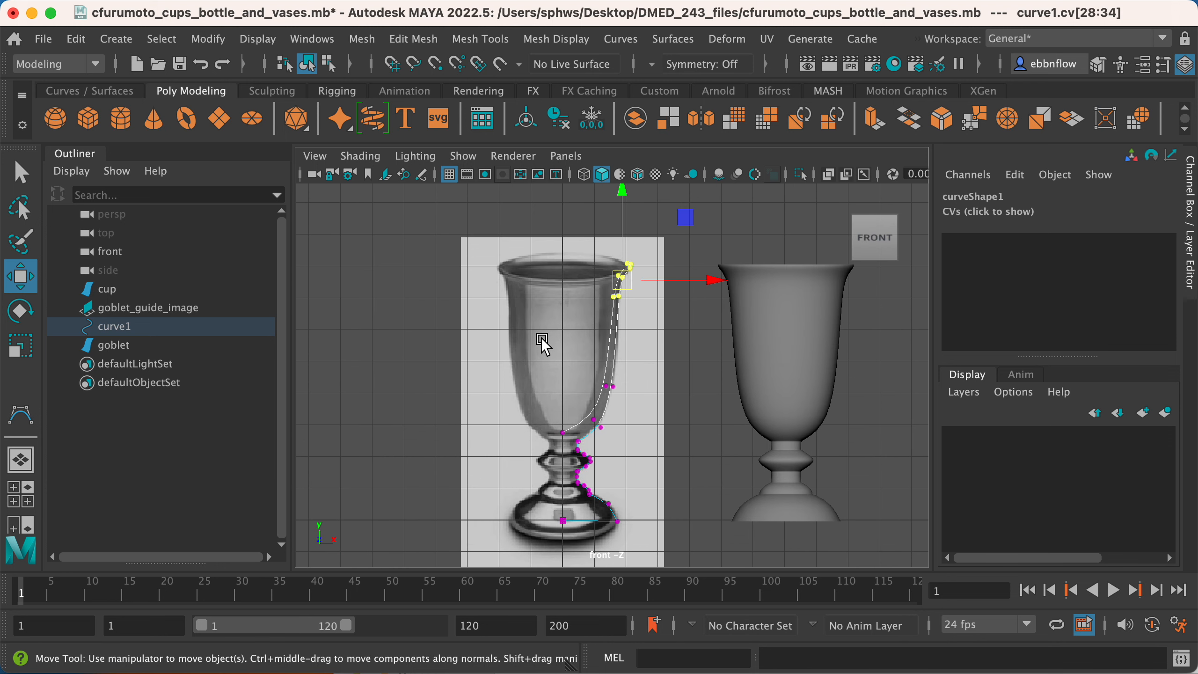
{"action": "scroll", "coordinate": [542, 344], "scroll_direction": "down", "scroll_amount": 2}
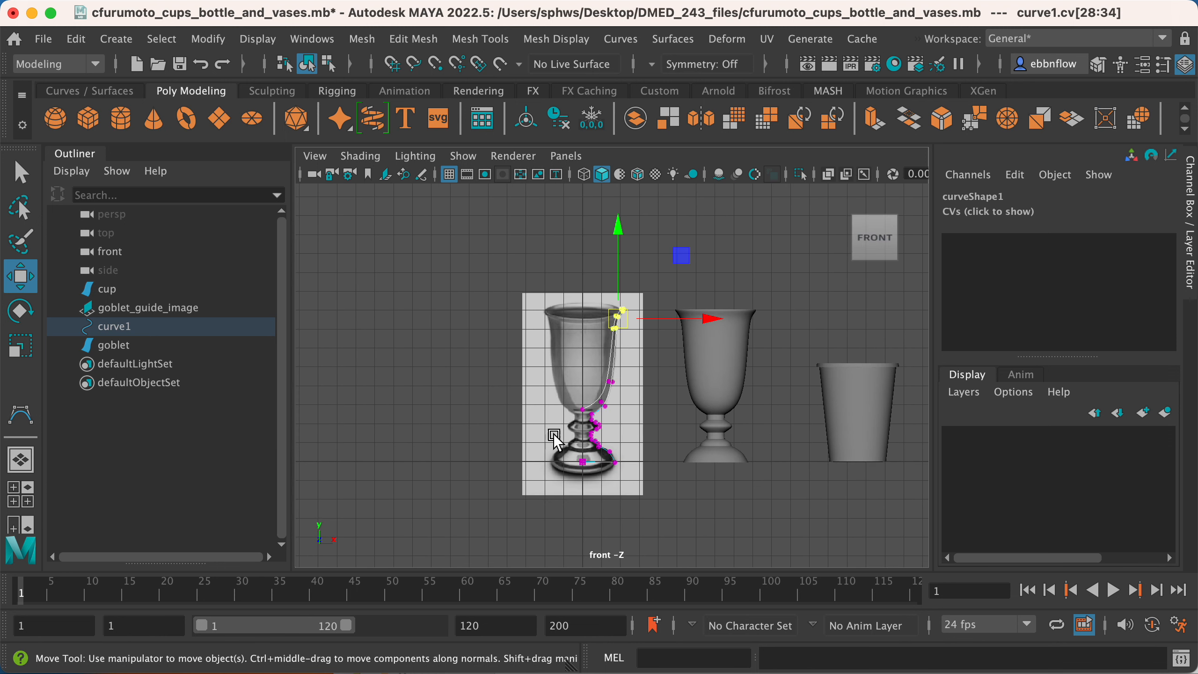
{"action": "scroll", "coordinate": [500, 349], "scroll_direction": "up", "scroll_amount": 1}
{"action": "scroll", "coordinate": [584, 393], "scroll_direction": "up", "scroll_amount": 2}
{"action": "middle_click_drag", "start_coordinate": [584, 393], "coordinate": [501, 399], "text": "alt"}
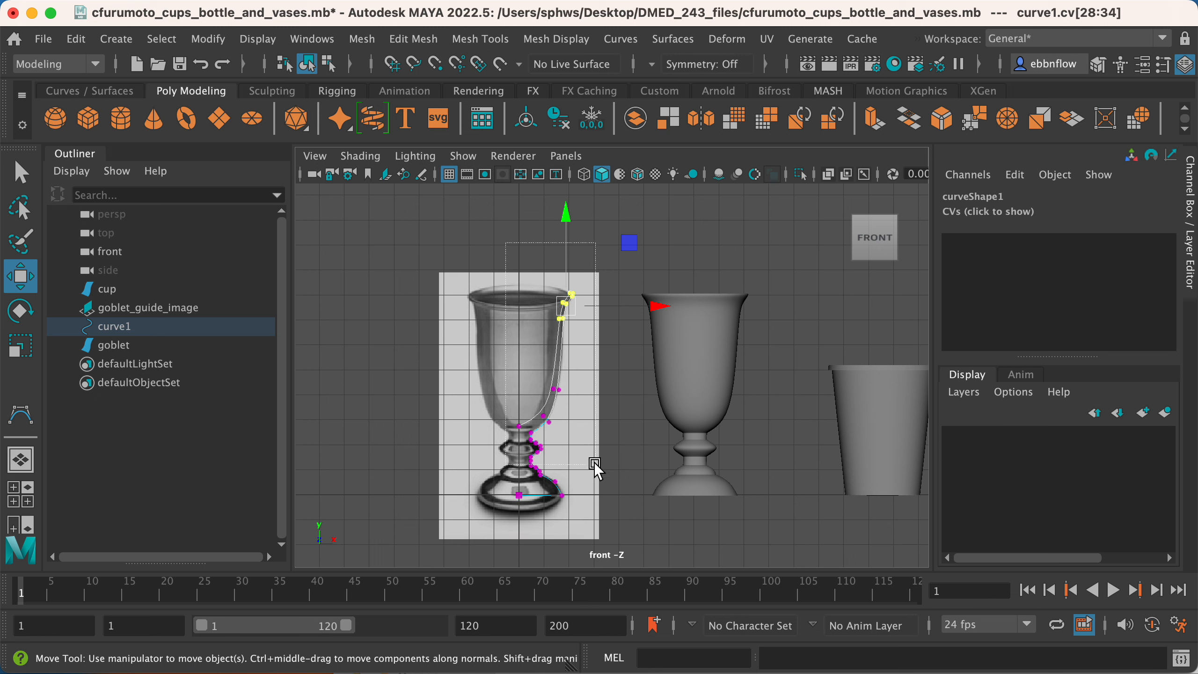
{"action": "left_click_drag", "start_coordinate": [594, 462], "coordinate": [594, 462]}
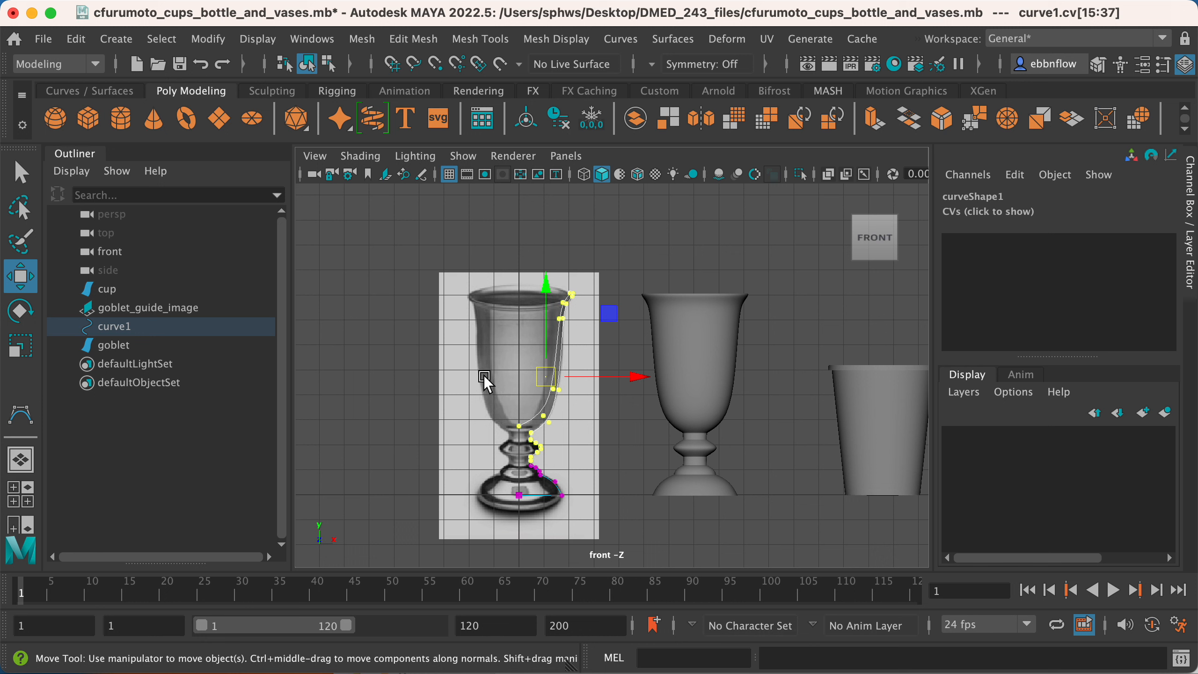
Step: Delete the goblet guide image from the scene
{"action": "left_click", "coordinate": [203, 309]}
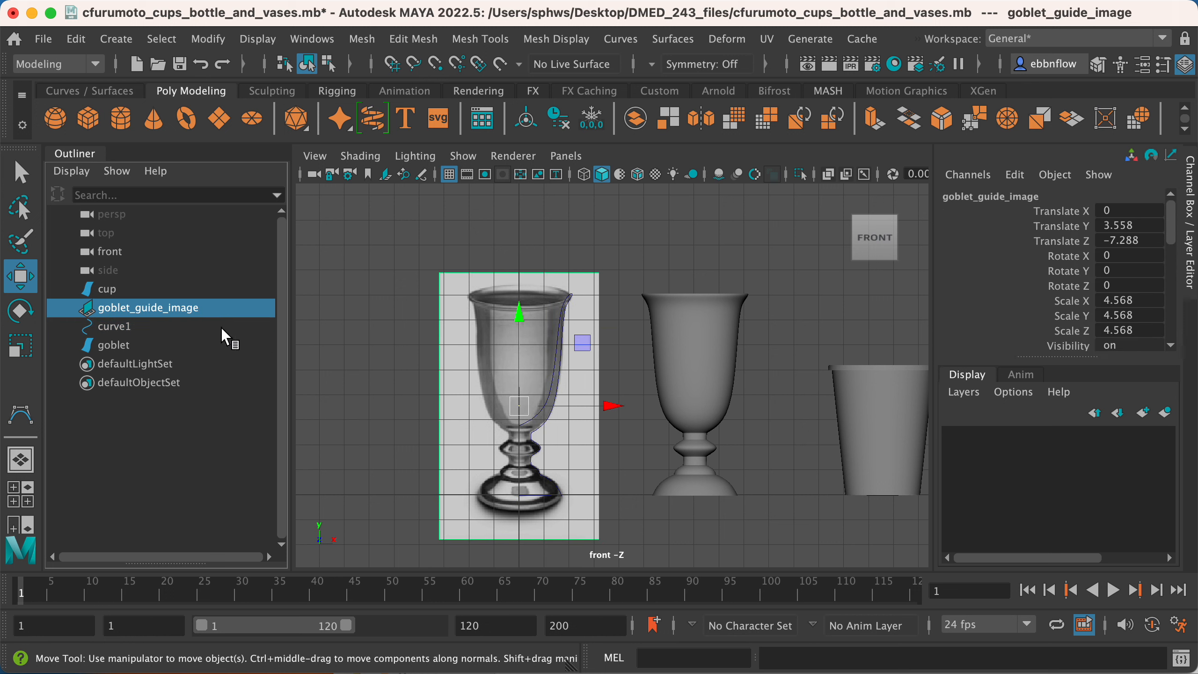
{"action": "left_click", "coordinate": [414, 398]}
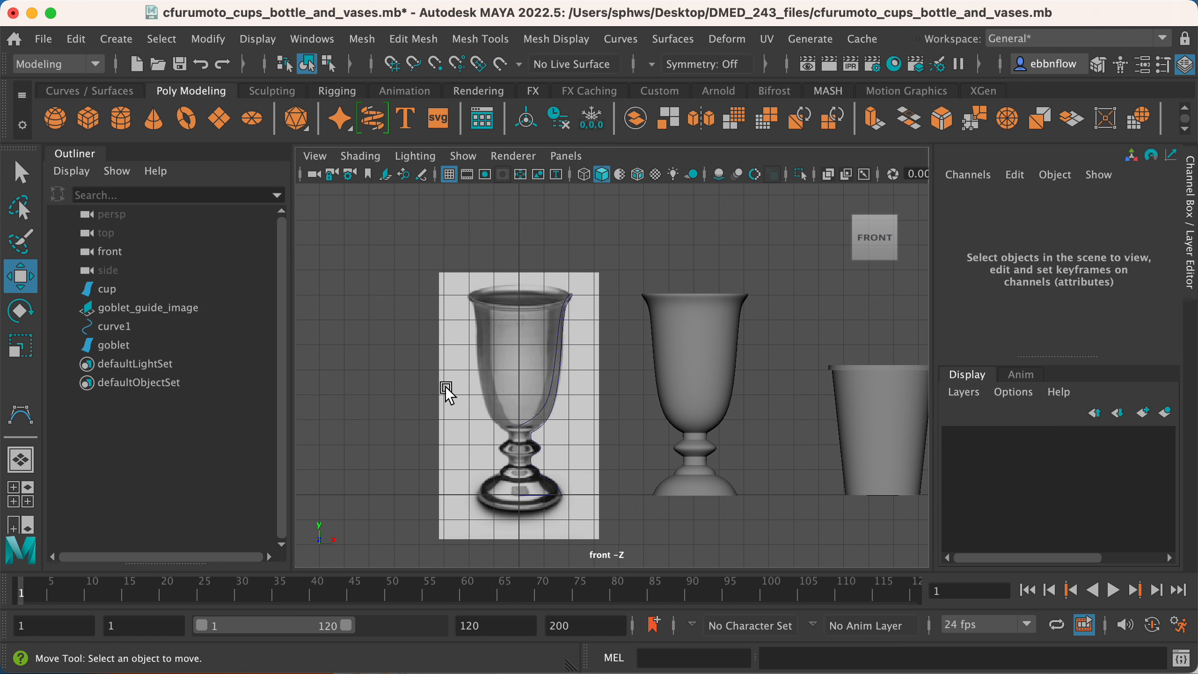
{"action": "left_click", "coordinate": [169, 305]}
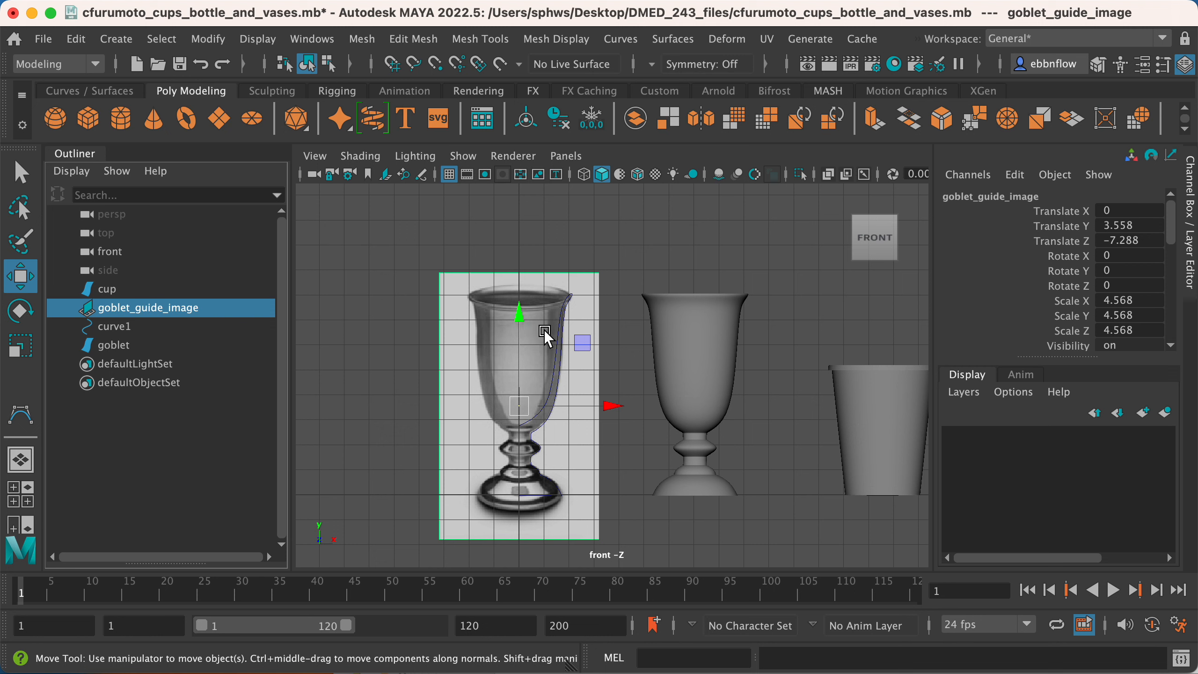
{"action": "key", "text": "Delete"}
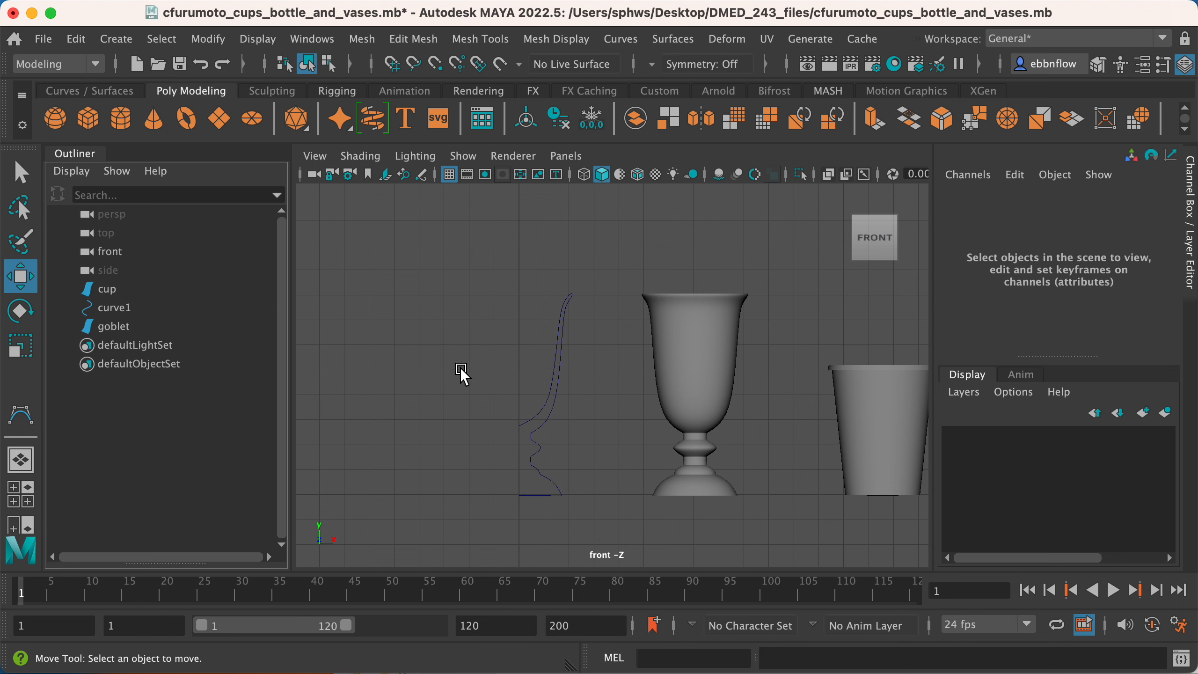
Step: Delete the construction history of the goblet and its profile curve
{"action": "left_click_drag", "start_coordinate": [493, 378], "coordinate": [783, 470]}
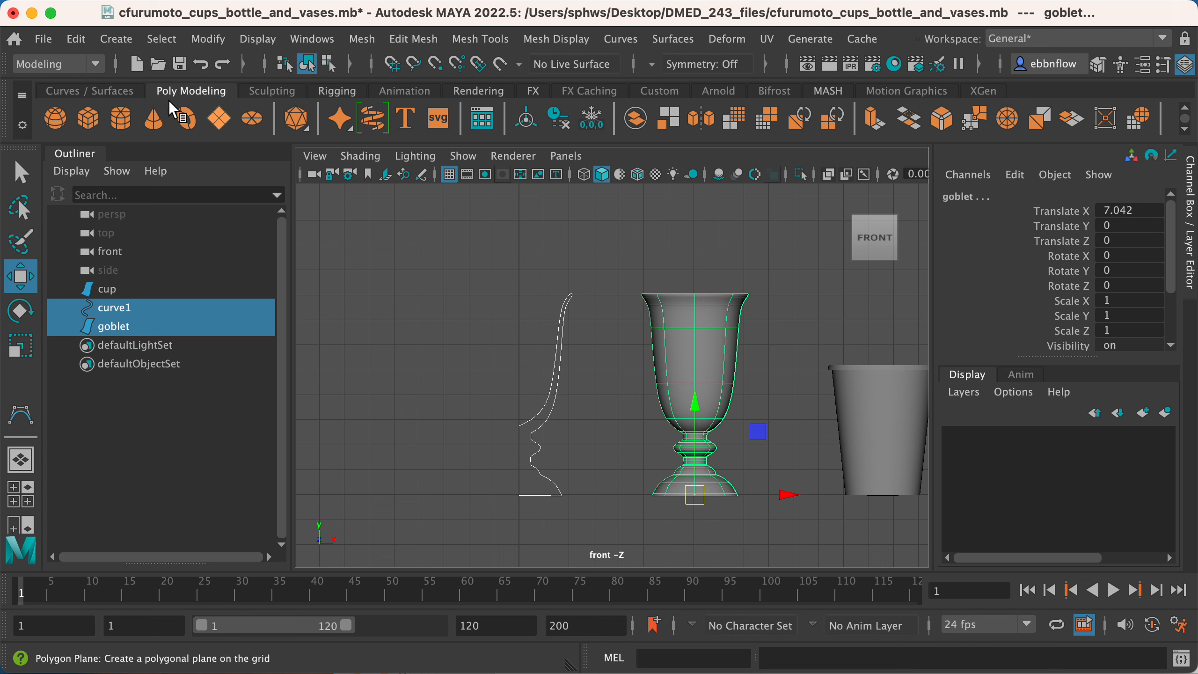
{"action": "left_click_drag", "start_coordinate": [464, 284], "coordinate": [728, 471]}
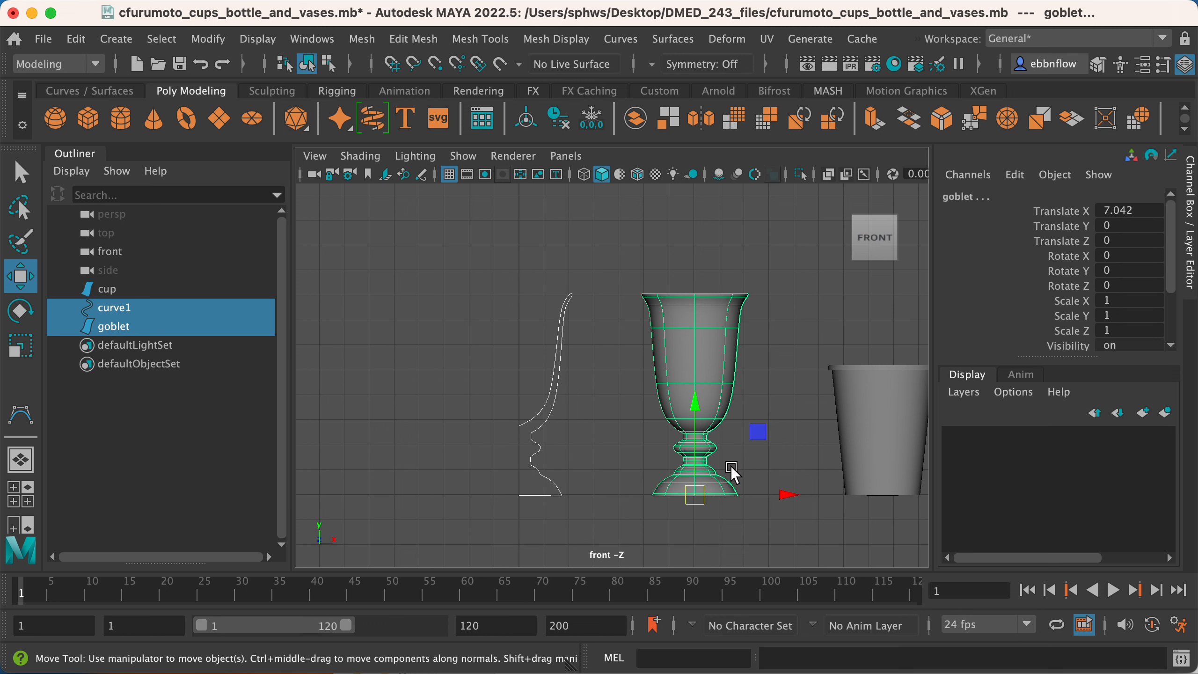
{"action": "left_click", "coordinate": [71, 43]}
{"action": "mouse_move", "coordinate": [135, 263]}
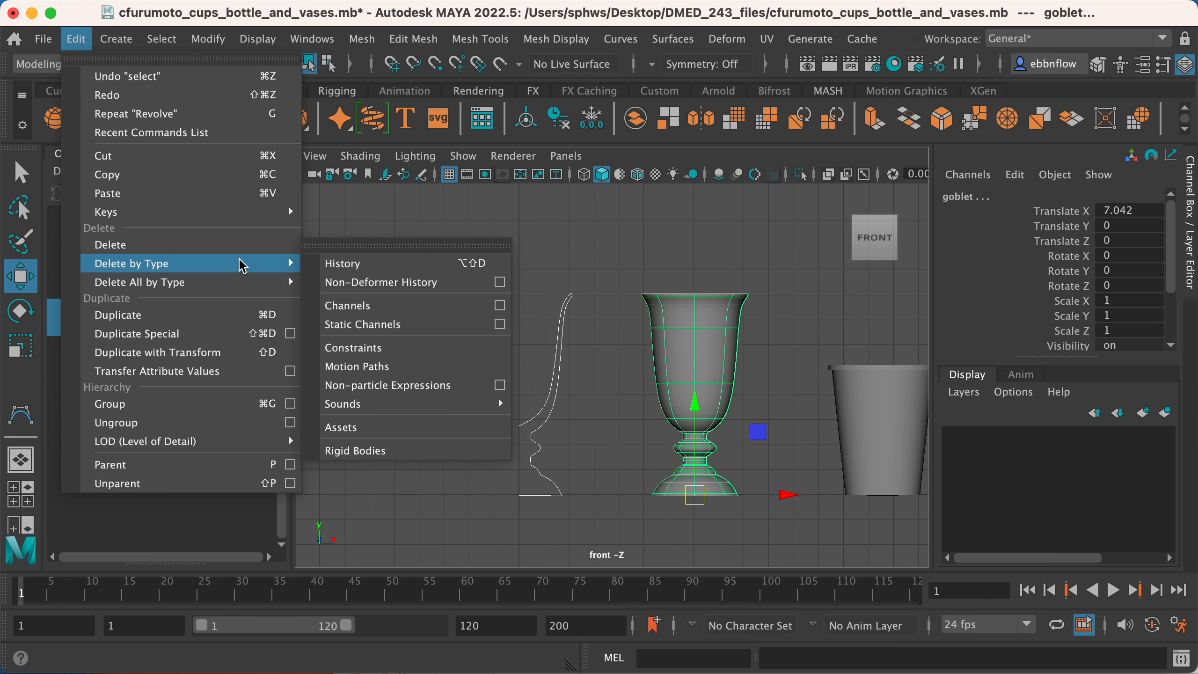
{"action": "left_click", "coordinate": [339, 261]}
{"action": "left_click", "coordinate": [589, 361]}
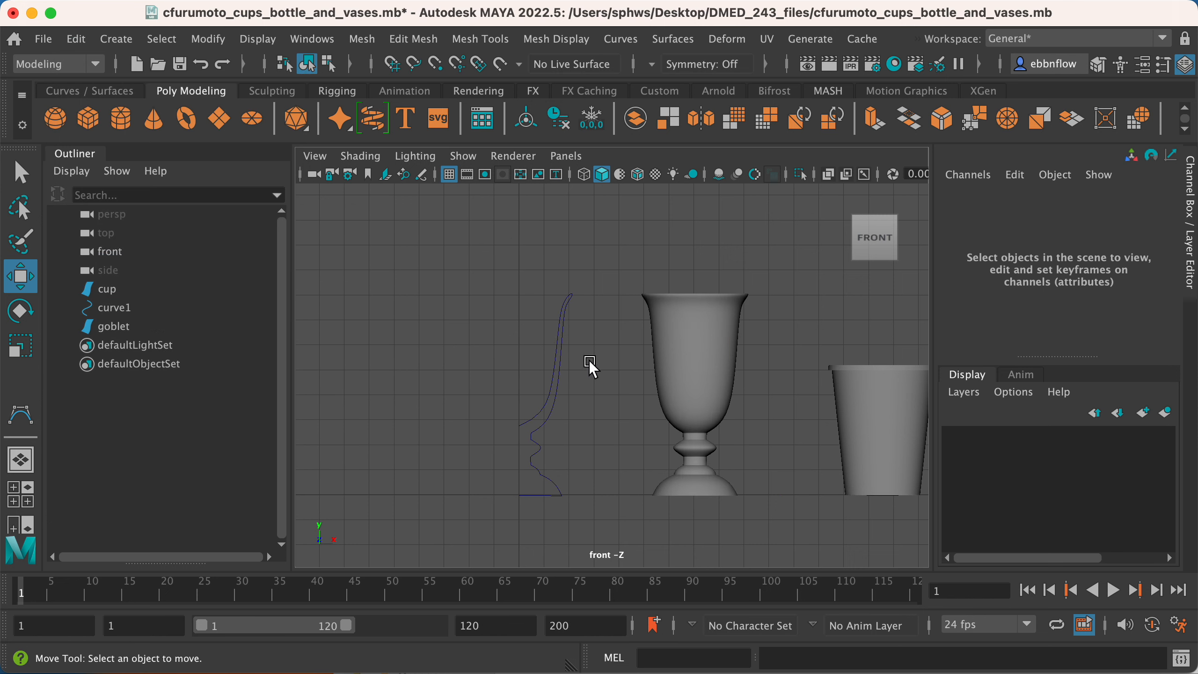
Step: Try moving the profile curve's rim control vertices upward and its bowl control vertices outward to test the curve's link to the goblet
{"action": "right_click", "coordinate": [563, 330]}
{"action": "left_click", "coordinate": [460, 329]}
{"action": "left_click_drag", "start_coordinate": [535, 241], "coordinate": [583, 234]}
{"action": "left_click", "coordinate": [560, 393]}
{"action": "left_click_drag", "start_coordinate": [561, 395], "coordinate": [622, 332]}
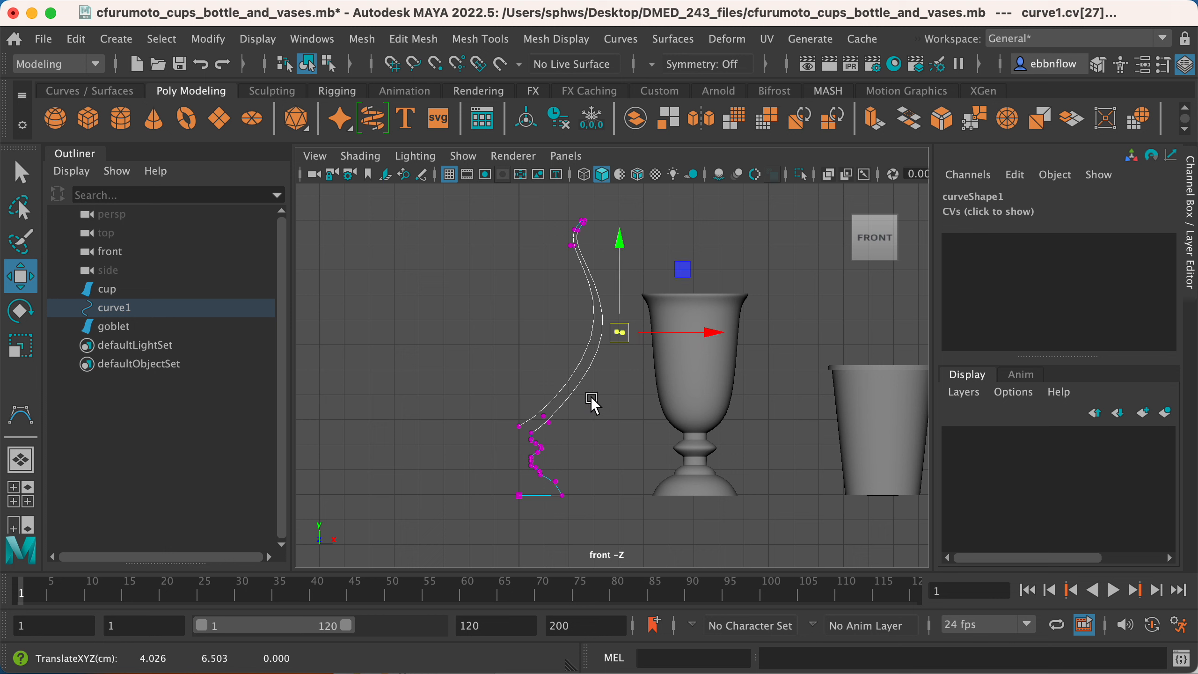
Step: Undo the test moves of the profile curve's rim and bowl control vertices
{"action": "key", "text": "super+z"}
{"action": "key", "text": "super+z"}
{"action": "key", "text": "super+z"}
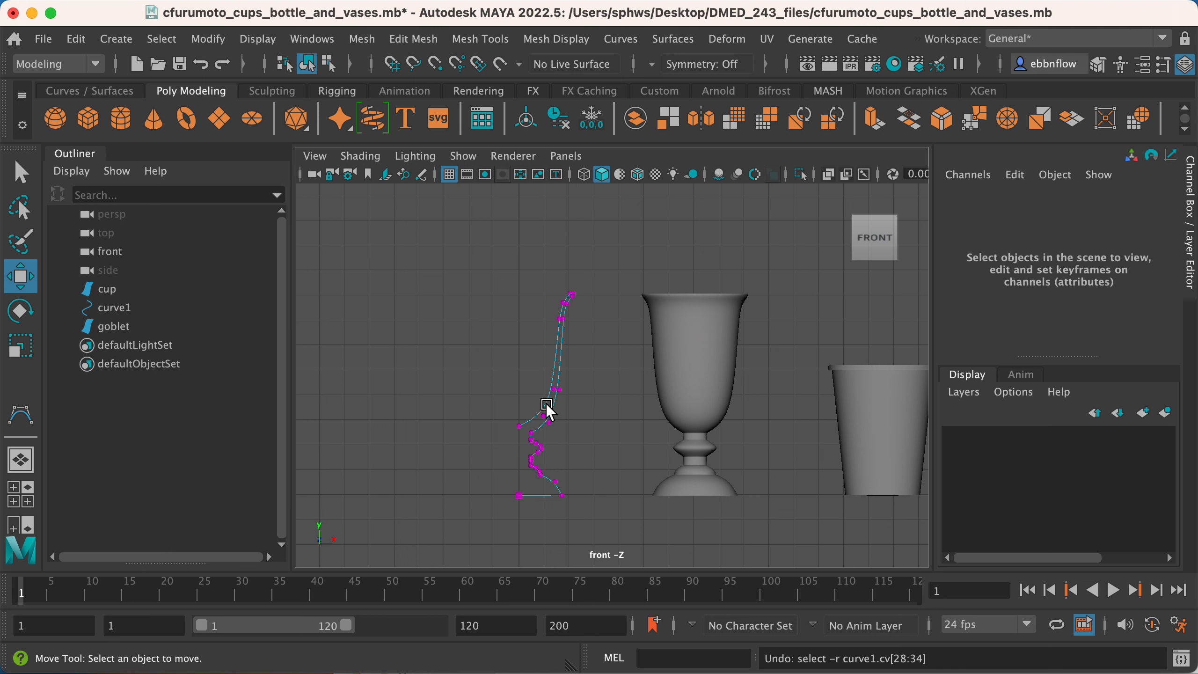
Step: Return the profile curve to object mode and delete it from the scene
{"action": "right_click_drag", "start_coordinate": [548, 340], "coordinate": [596, 315]}
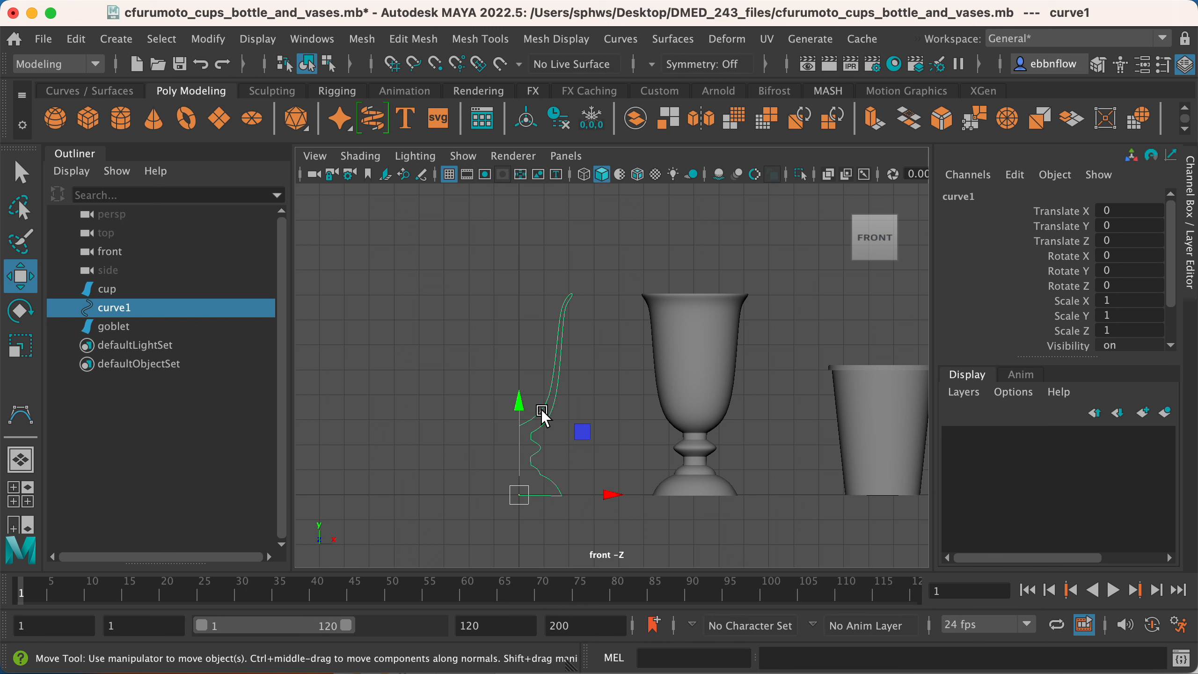
{"action": "key", "text": "Delete"}
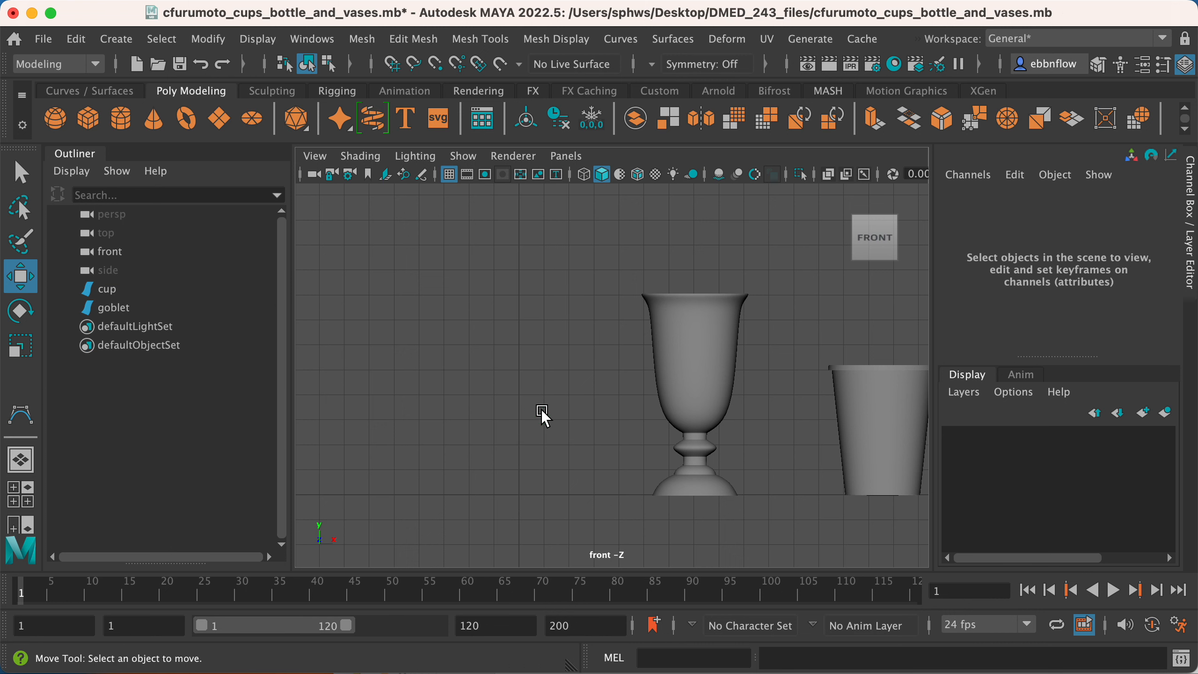
Step: Switch to the perspective view and move the cup farther from the goblet along the positive X axis
{"action": "left_click", "coordinate": [695, 393]}
{"action": "key", "text": "space"}
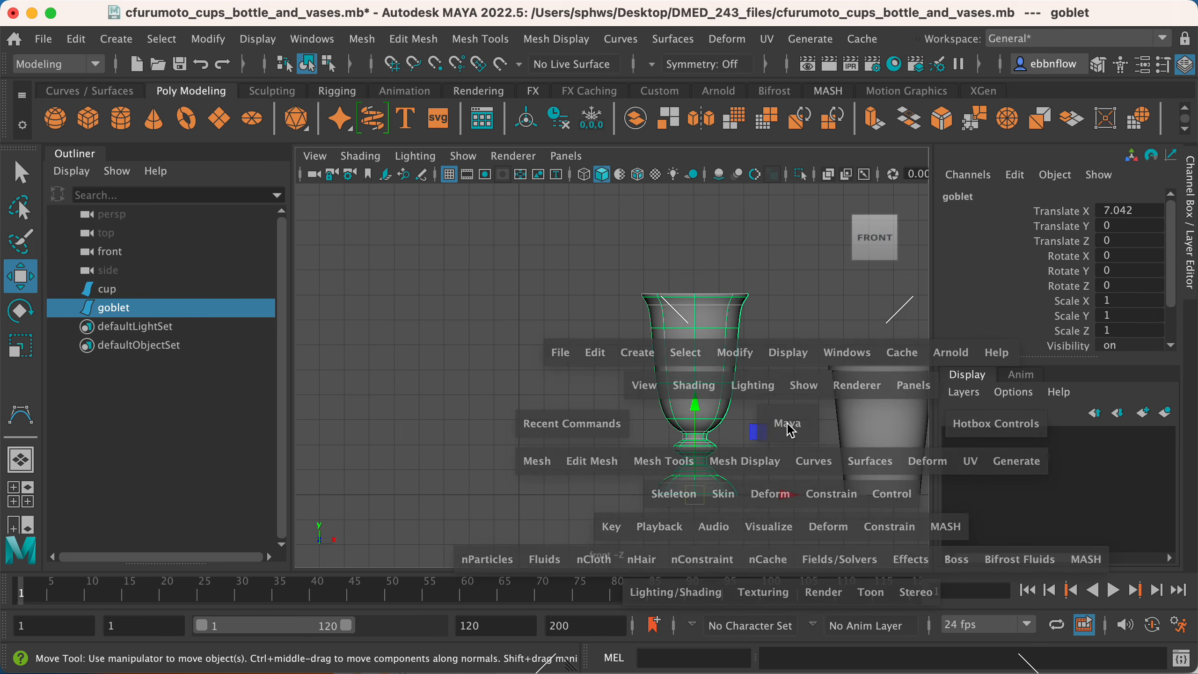
{"action": "key", "text": "space"}
{"action": "left_click_drag", "start_coordinate": [787, 299], "coordinate": [710, 331], "text": "alt"}
{"action": "left_click", "coordinate": [713, 333]}
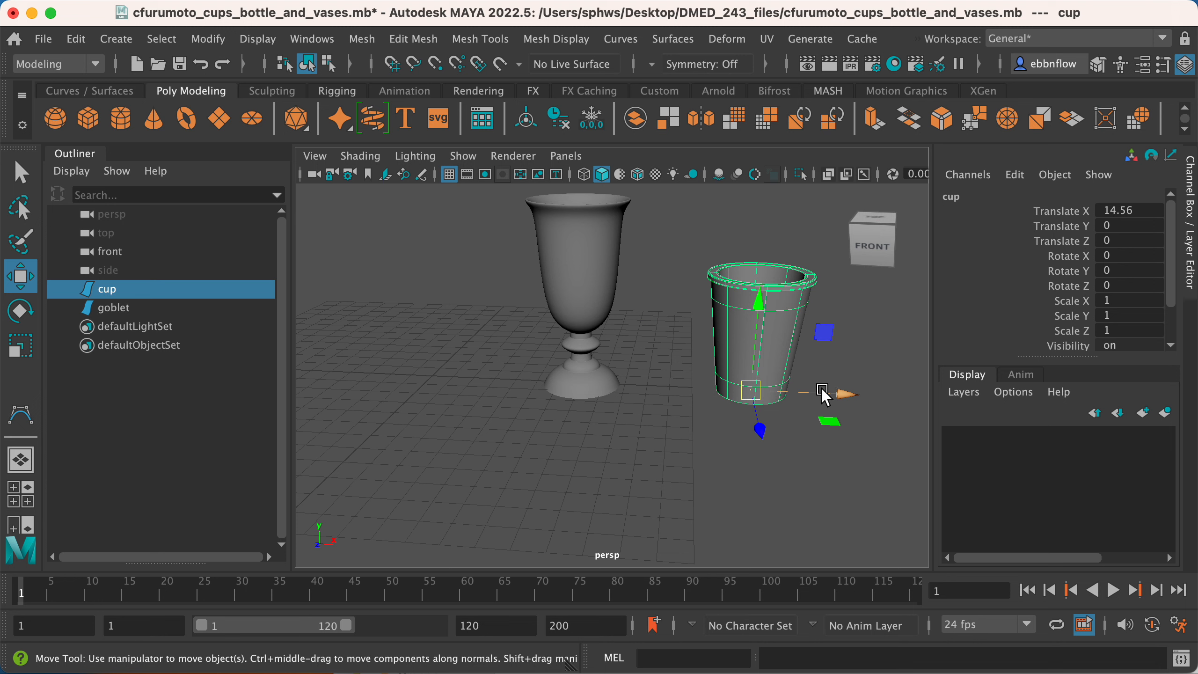
{"action": "left_click_drag", "start_coordinate": [822, 389], "coordinate": [901, 399]}
Step: Move the goblet along the X axis to about 10.87, leaving a gap between it and the cup
{"action": "left_click", "coordinate": [587, 267]}
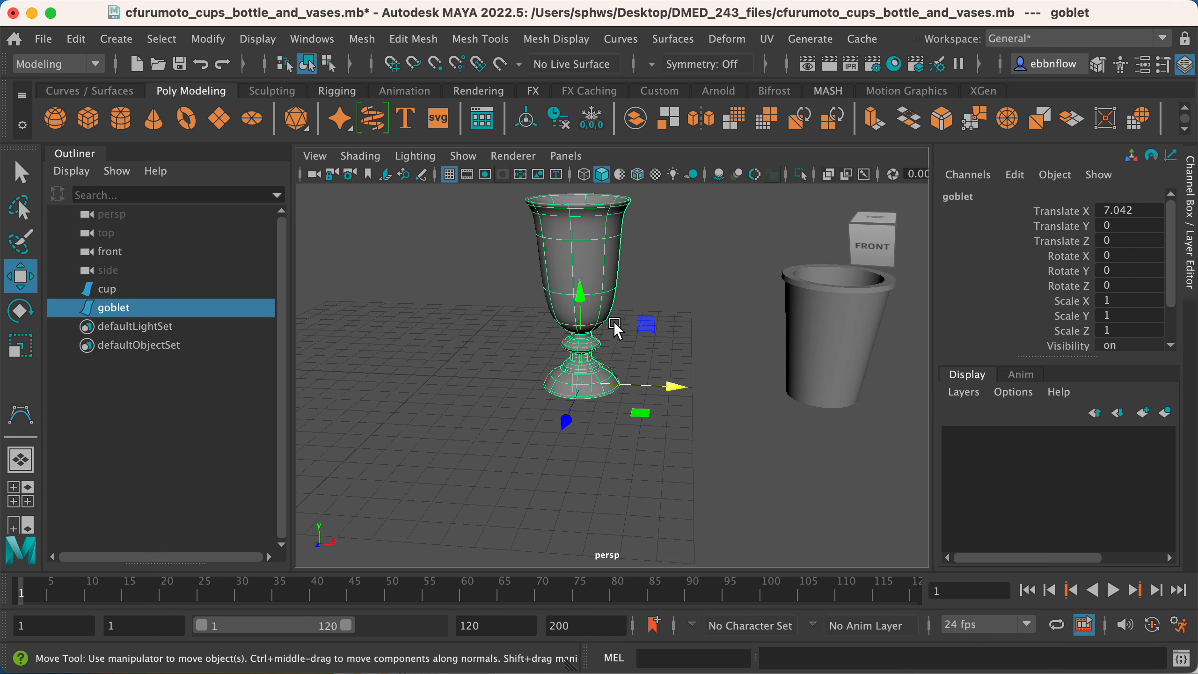
{"action": "left_click_drag", "start_coordinate": [669, 384], "coordinate": [802, 394]}
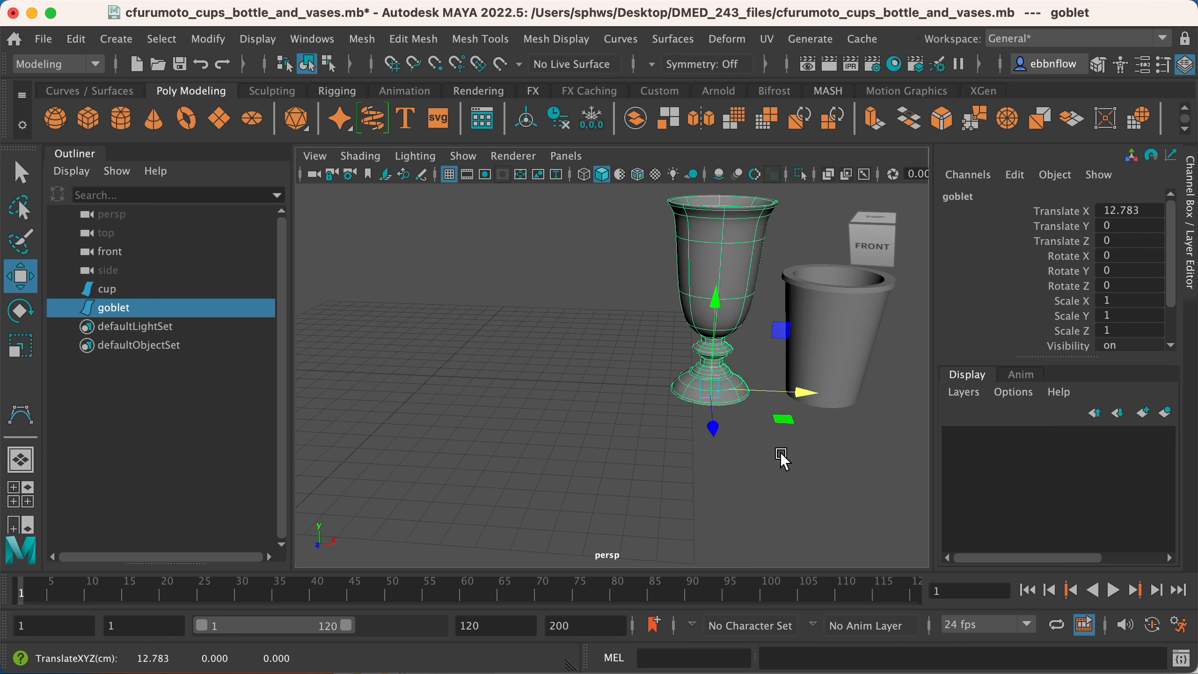
{"action": "left_click_drag", "start_coordinate": [780, 453], "coordinate": [751, 380], "text": "alt"}
{"action": "middle_click_drag", "start_coordinate": [731, 362], "coordinate": [666, 398], "text": "alt"}
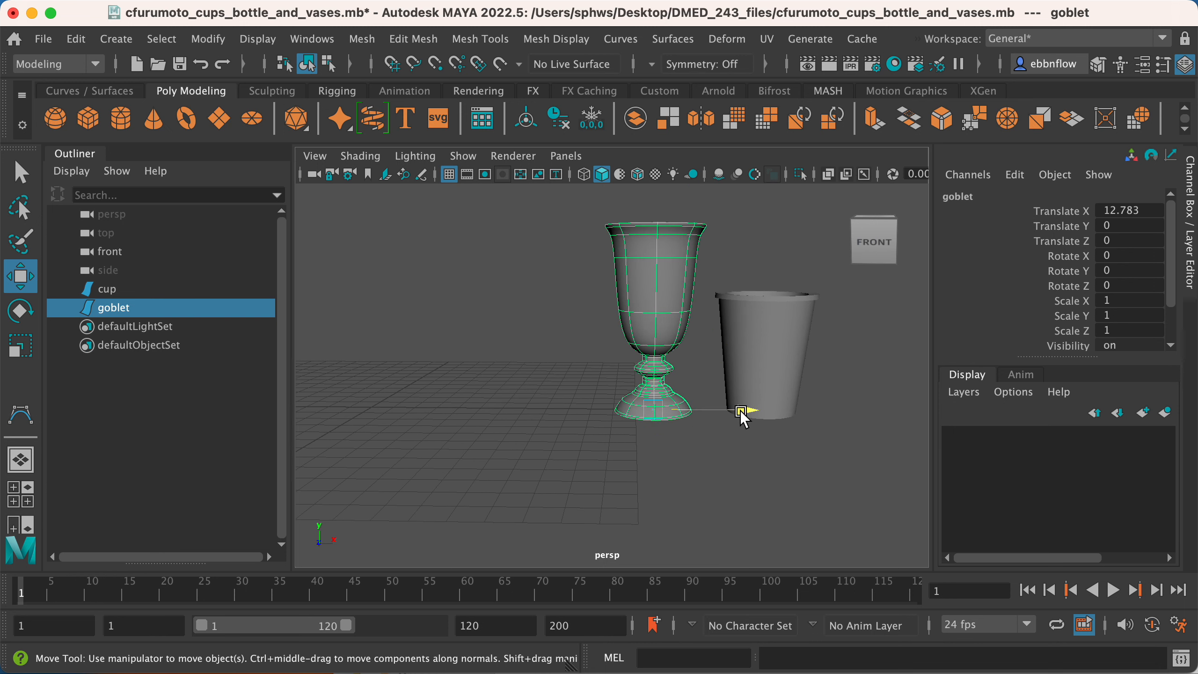
{"action": "left_click_drag", "start_coordinate": [737, 410], "coordinate": [698, 411]}
{"action": "middle_click_drag", "start_coordinate": [609, 388], "coordinate": [648, 411], "text": "alt"}
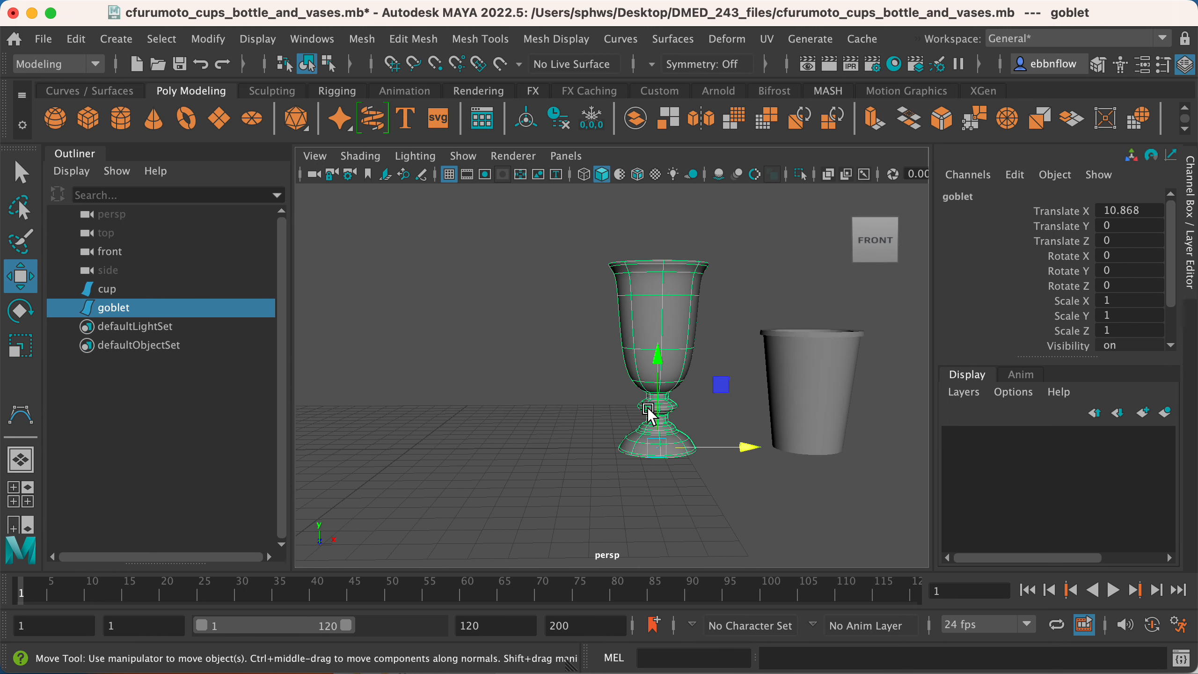